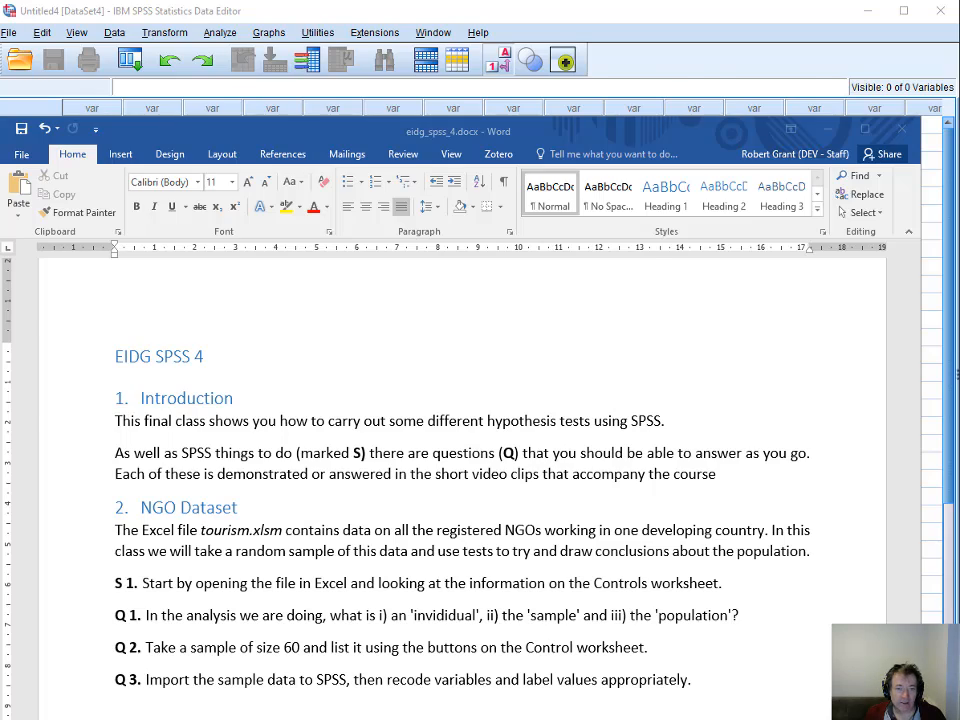
Switch to tourism.xlsm in Excel and read the context description and population data key on the Controls worksheet.
key("alt+Tab")
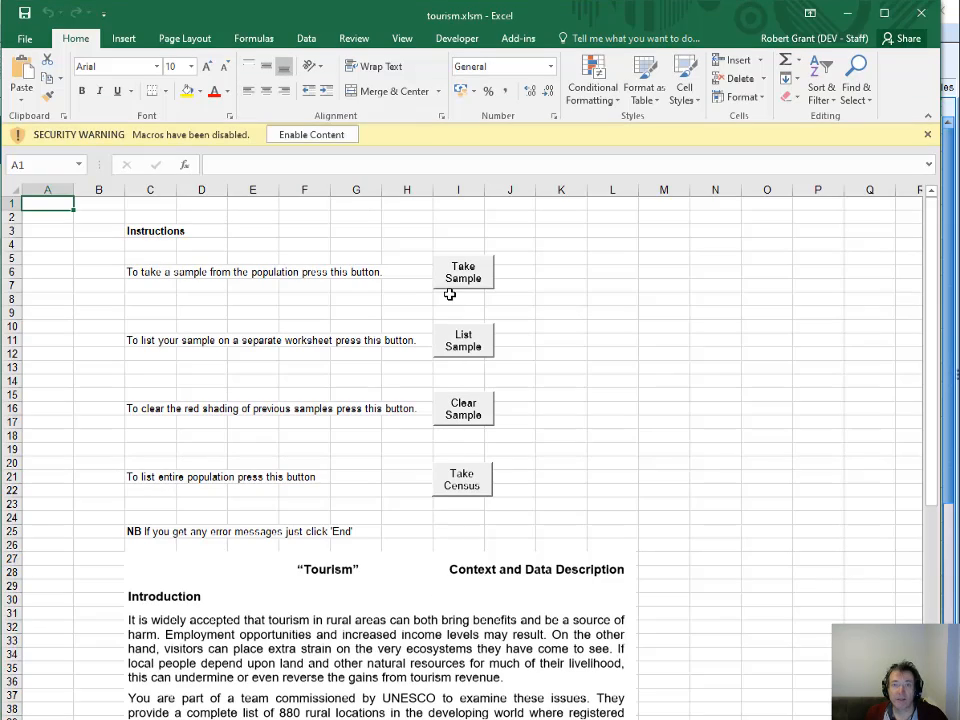
scroll(561, 536, "down", 3)
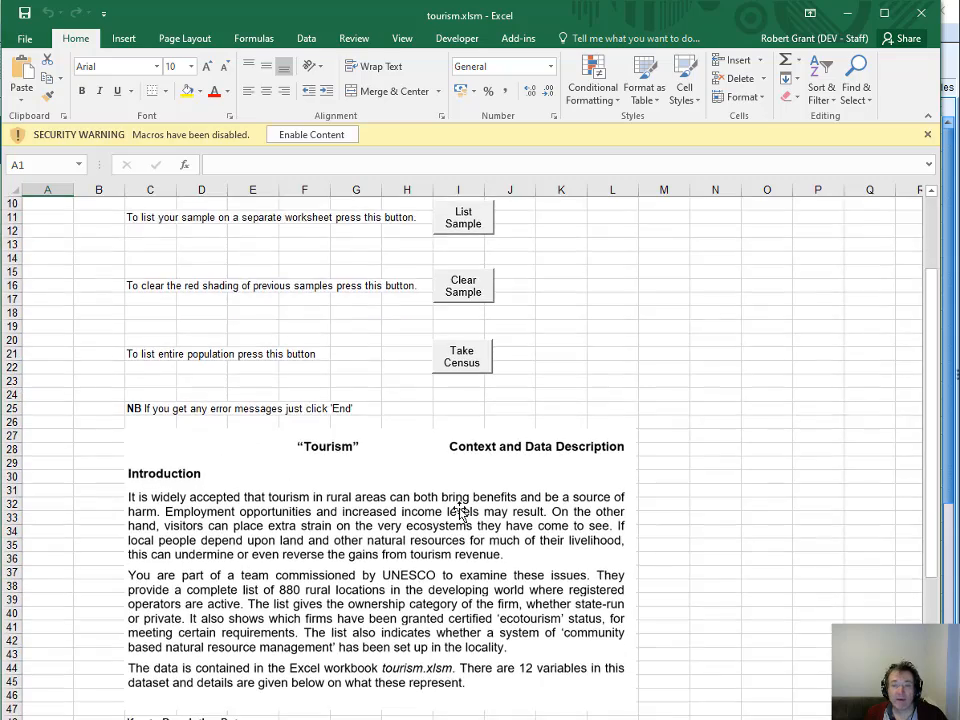
scroll(460, 512, "down", 6)
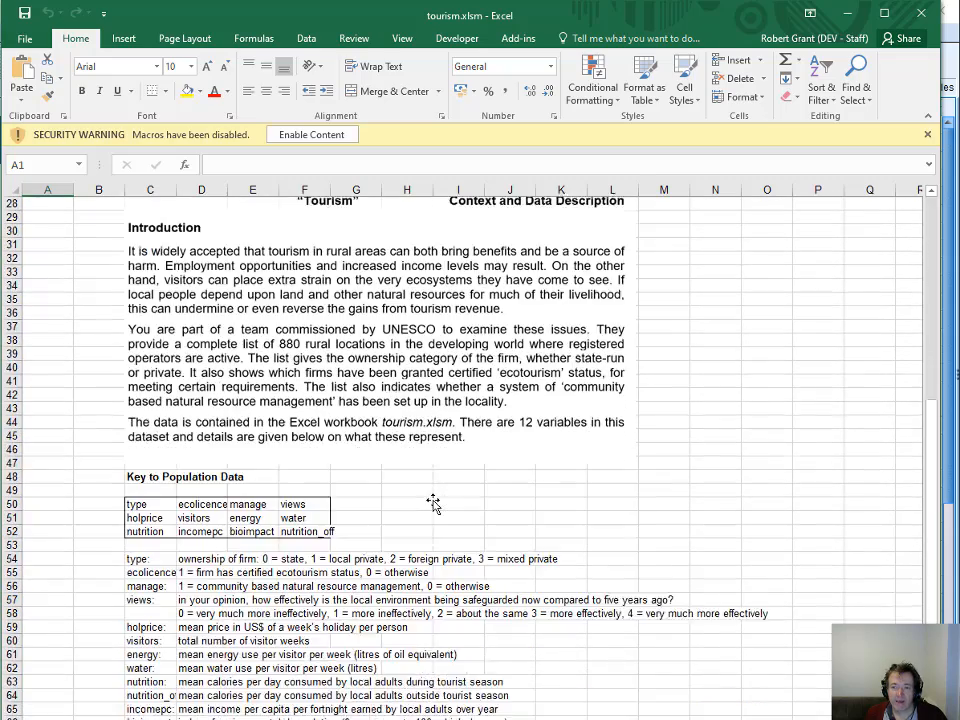
scroll(433, 502, "down", 3)
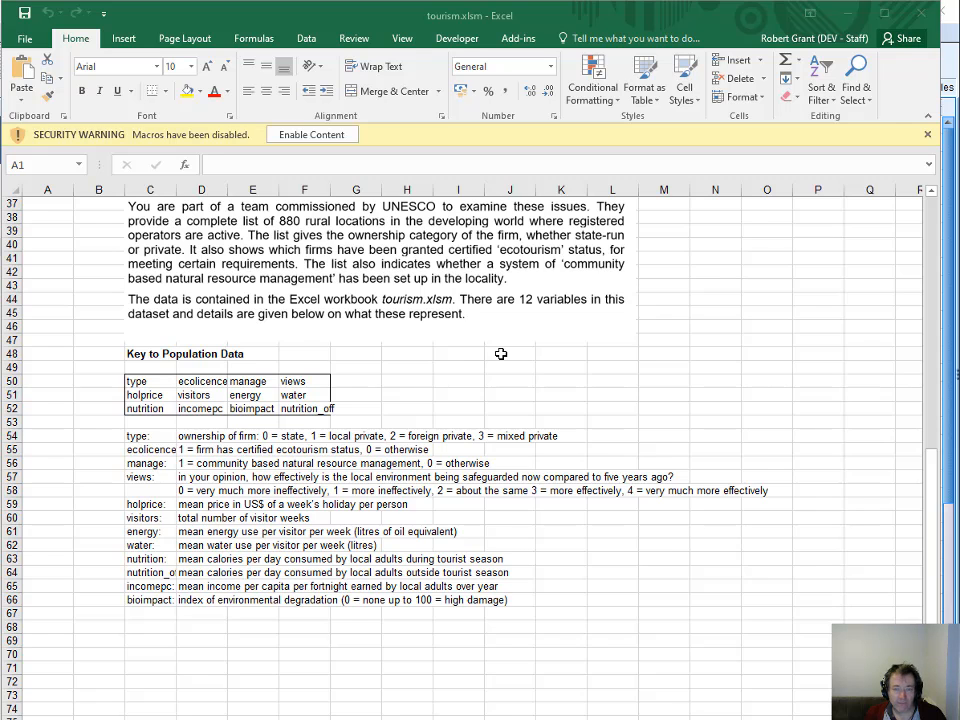
key("alt+Tab")
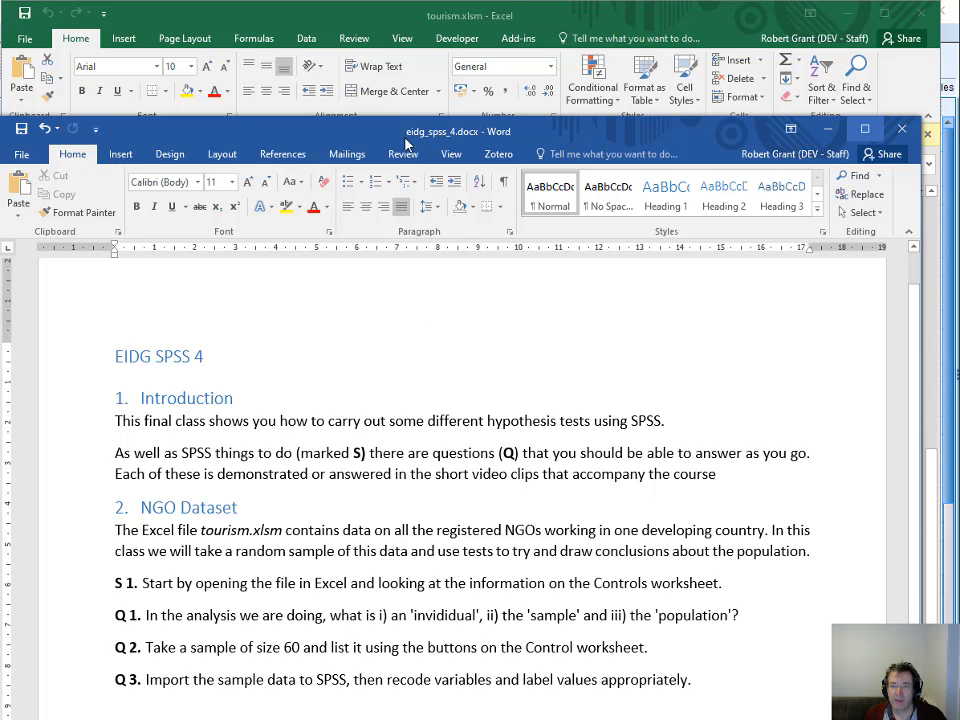
left_click(310, 23)
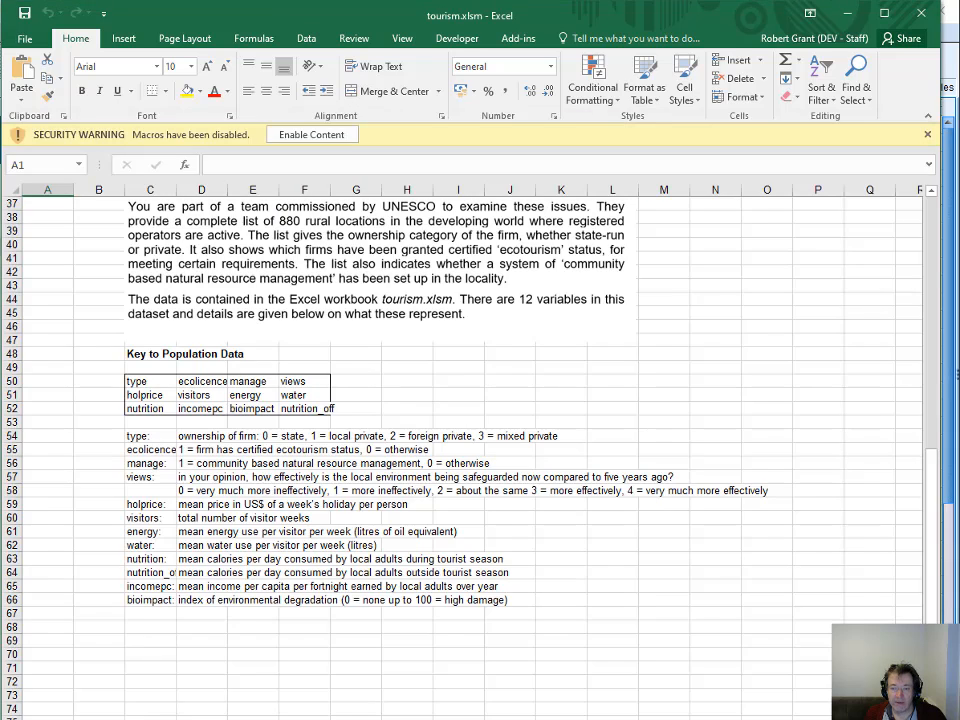
Examine the layout of the Population worksheet, highlighting one location's record in E16:H18, and return to the Controls worksheet.
left_click(205, 718)
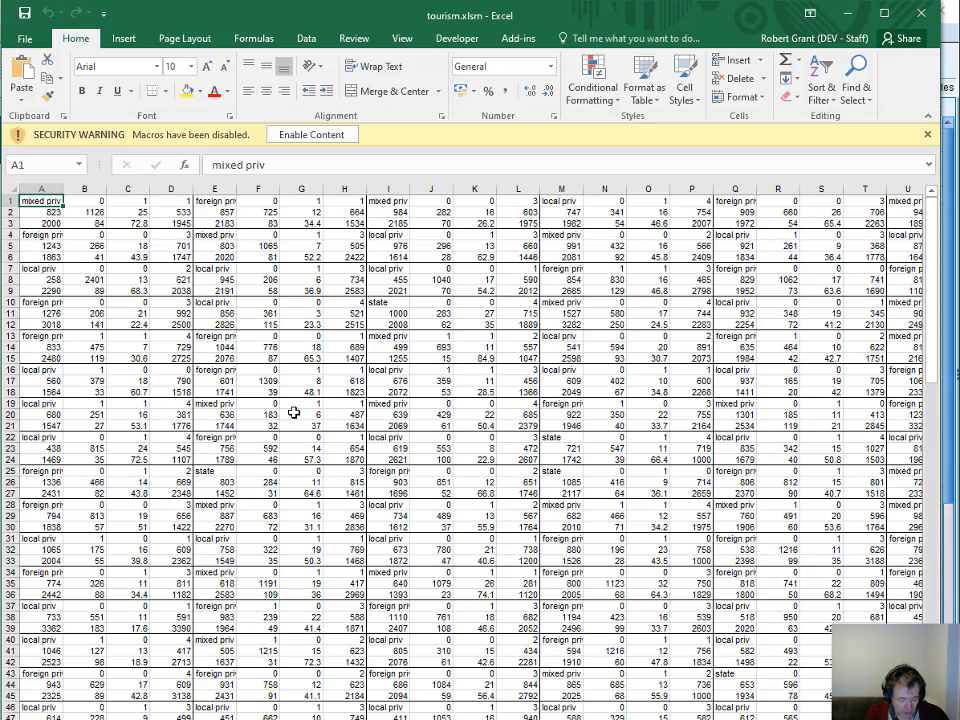
scroll(293, 412, "up", 2)
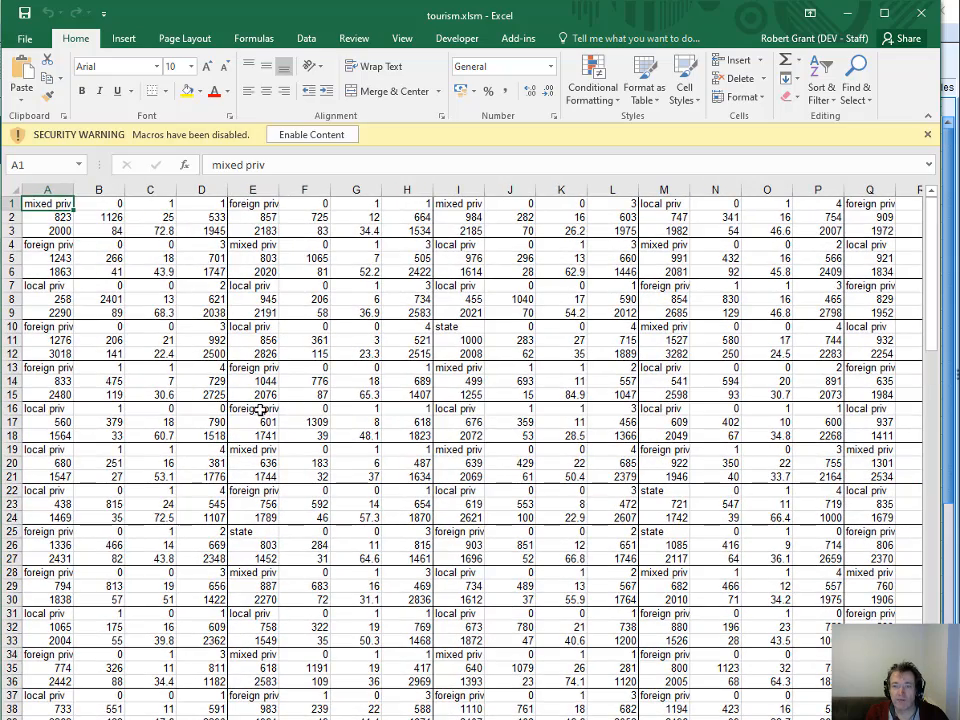
left_click_drag(272, 407, 413, 434)
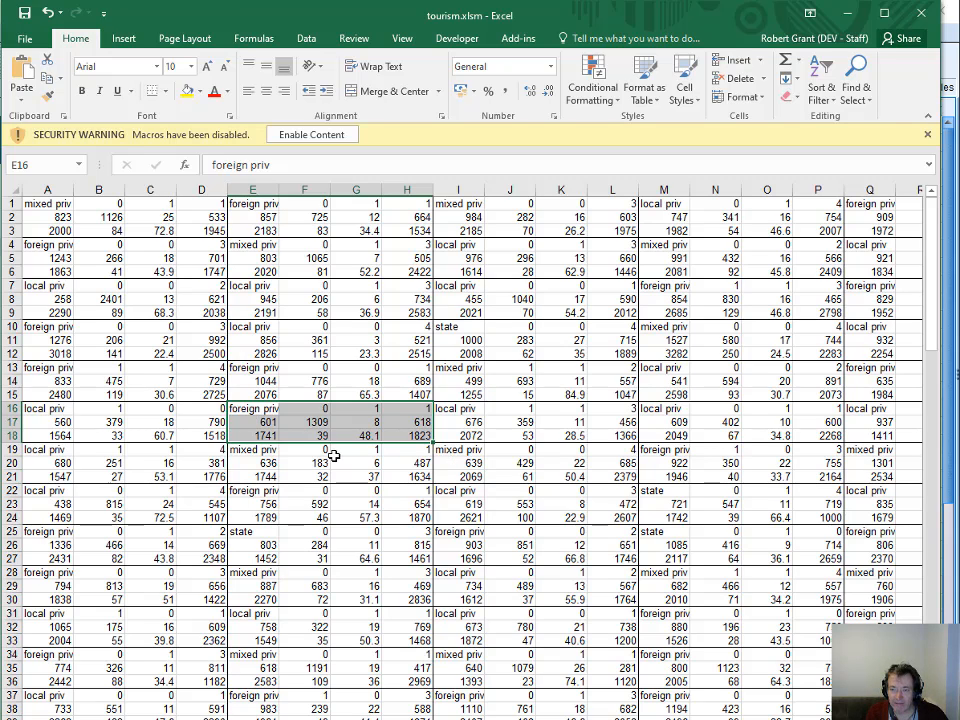
scroll(333, 456, "up", 2)
scroll(333, 456, "down", 3)
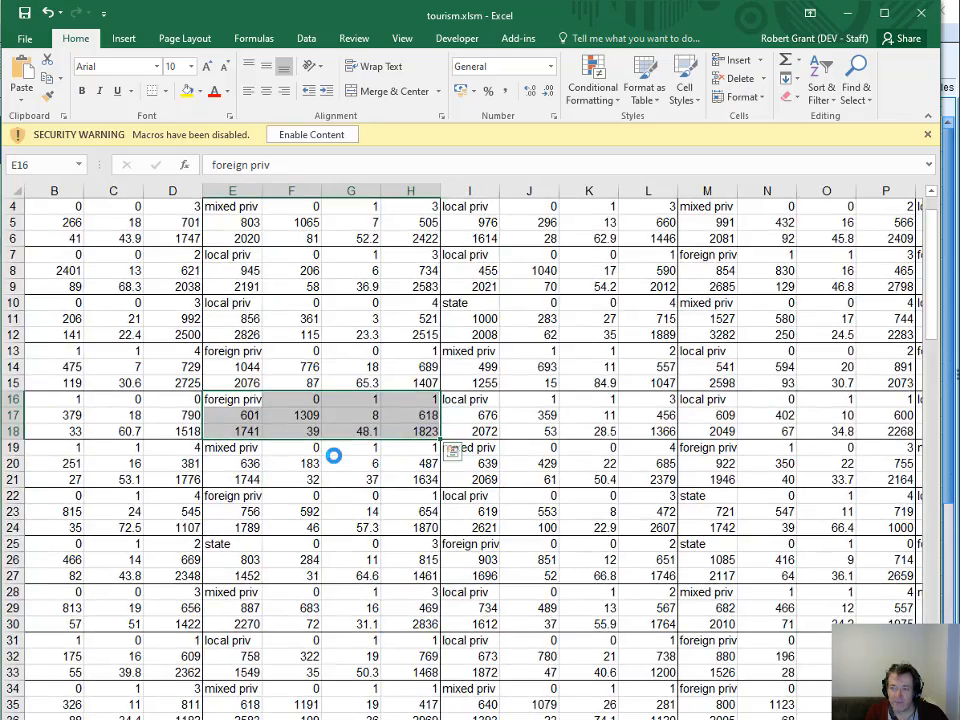
scroll(333, 456, "down", 2)
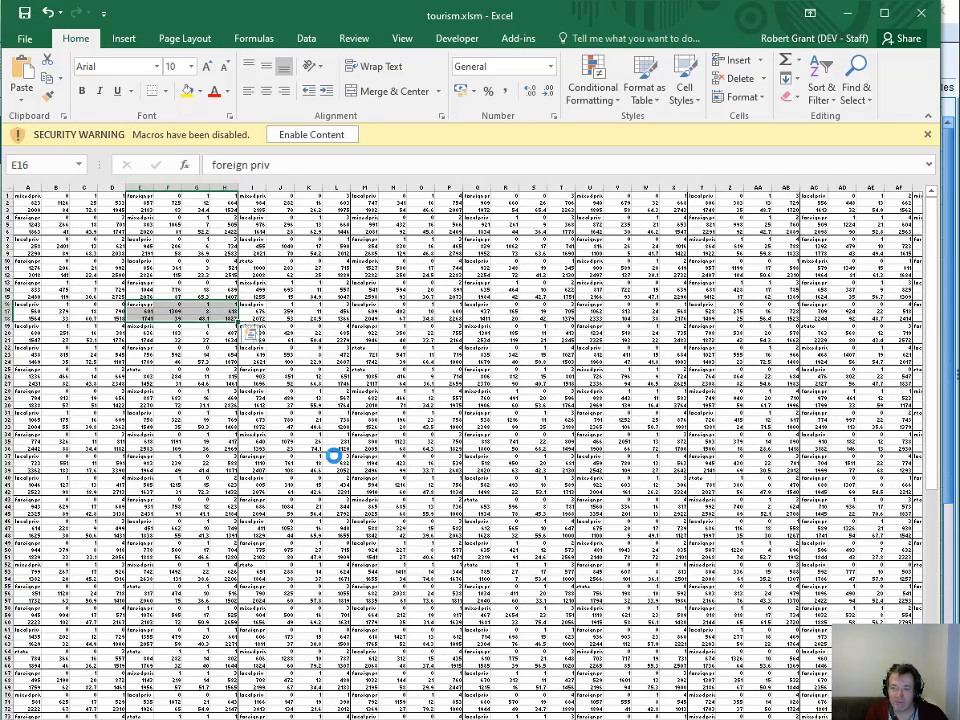
left_click(125, 718)
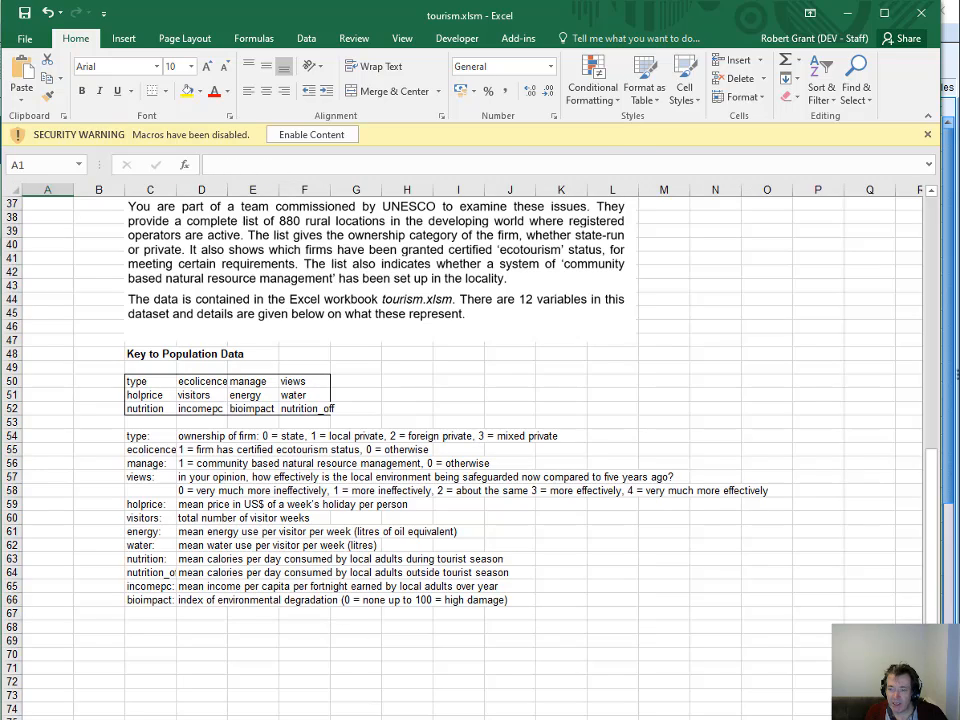
Recheck the sampling task in the Word document and enable the macros in tourism.xlsm for the Take Sample command.
key("alt+Tab")
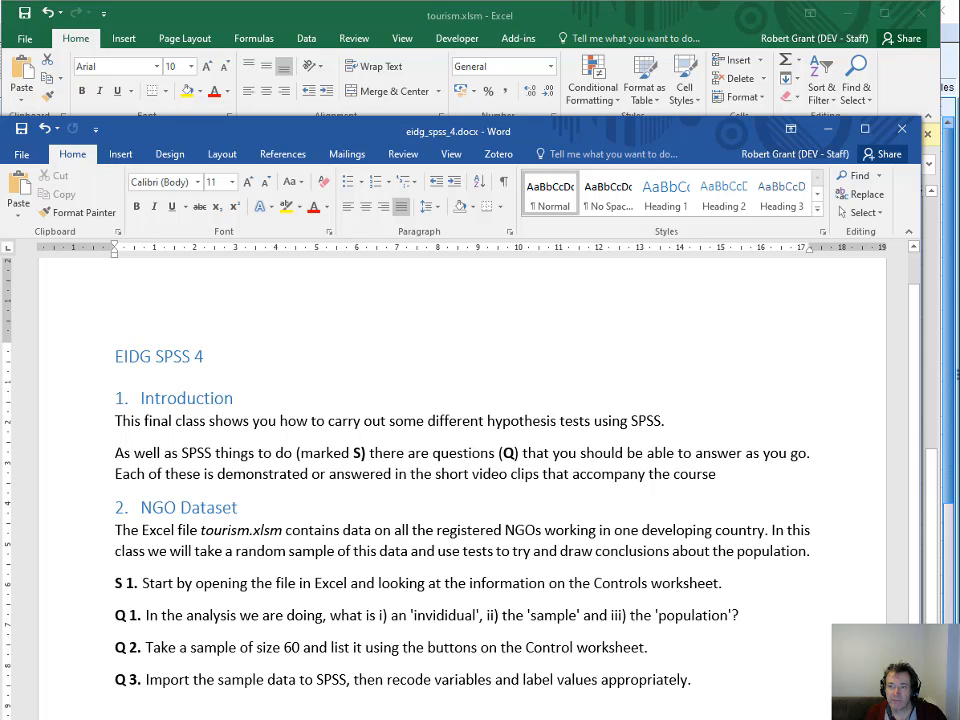
left_click(323, 25)
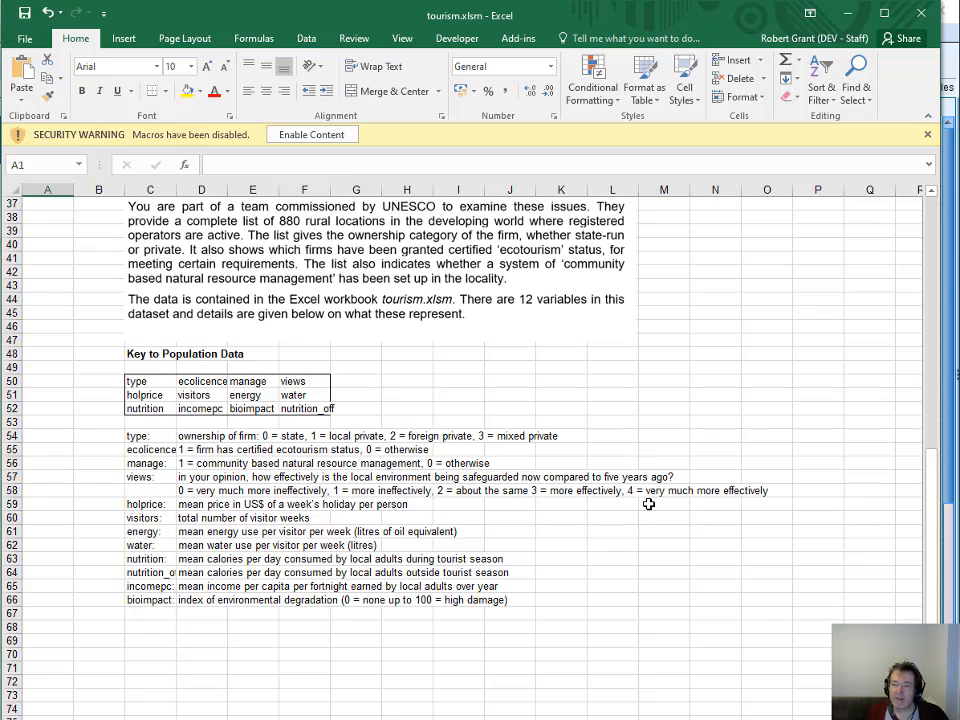
scroll(648, 503, "up", 12)
scroll(648, 503, "up", 1)
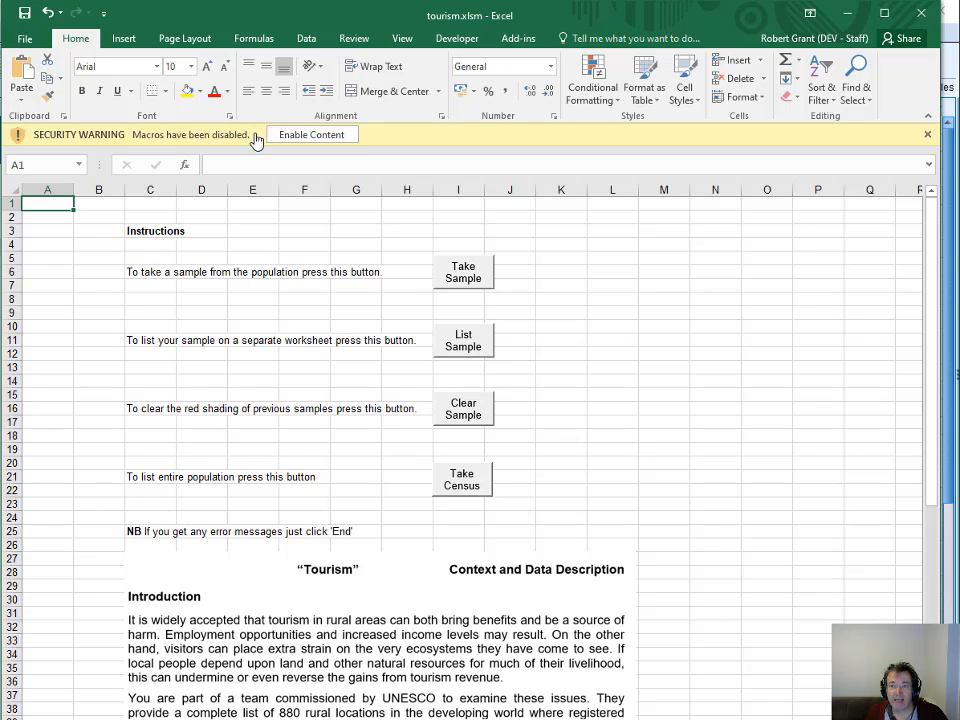
left_click(464, 285)
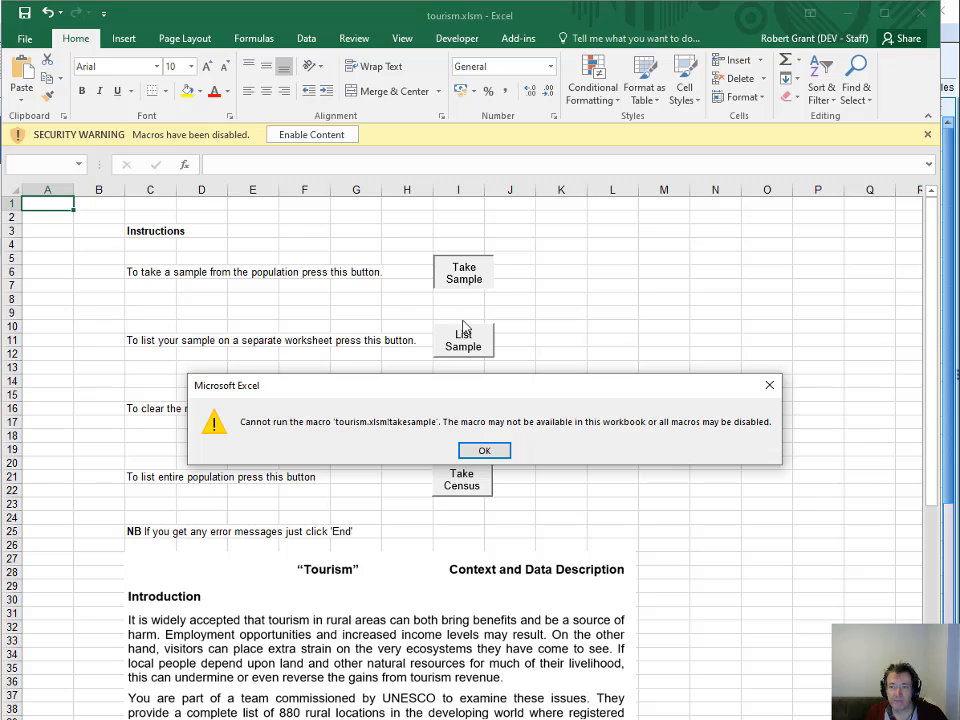
left_click(486, 451)
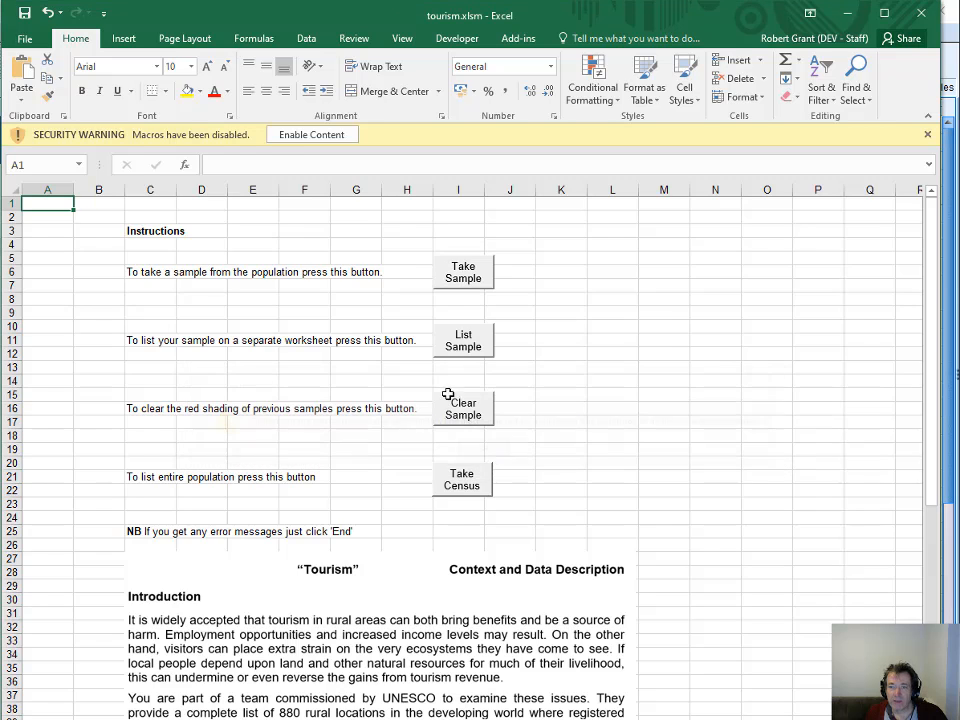
left_click(306, 137)
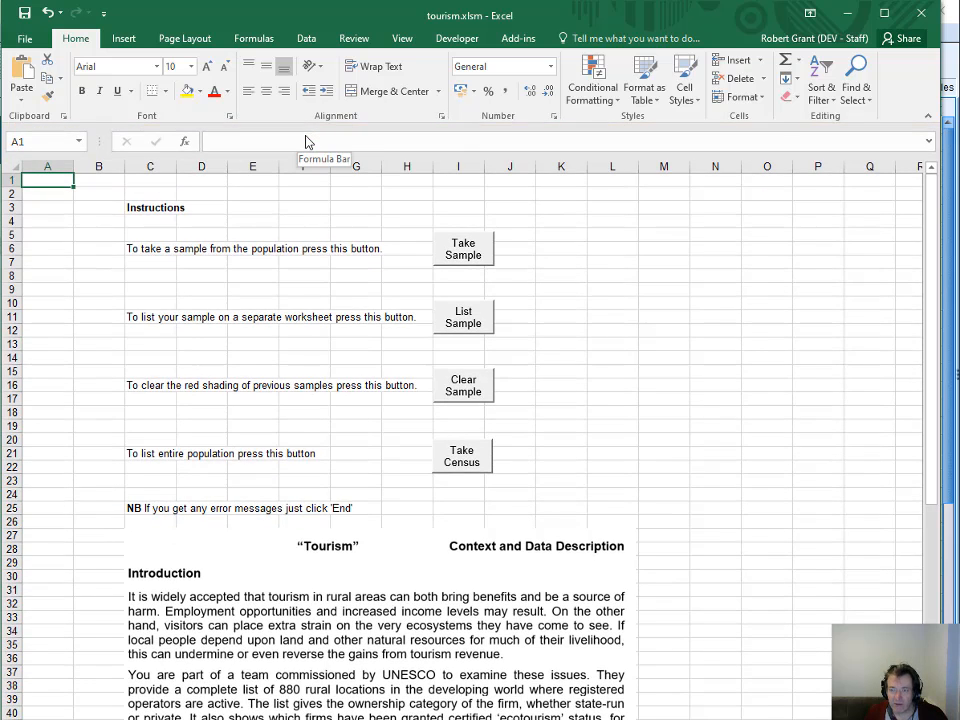
Take a random sample of size 60 from the population using the Take Sample macro.
left_click(472, 258)
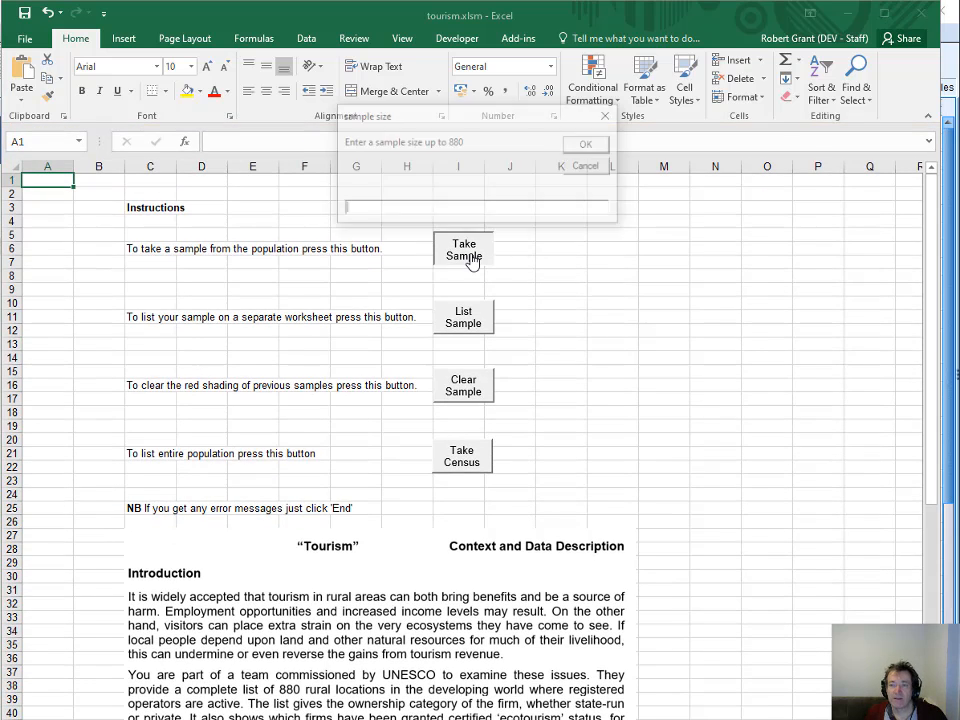
type("60")
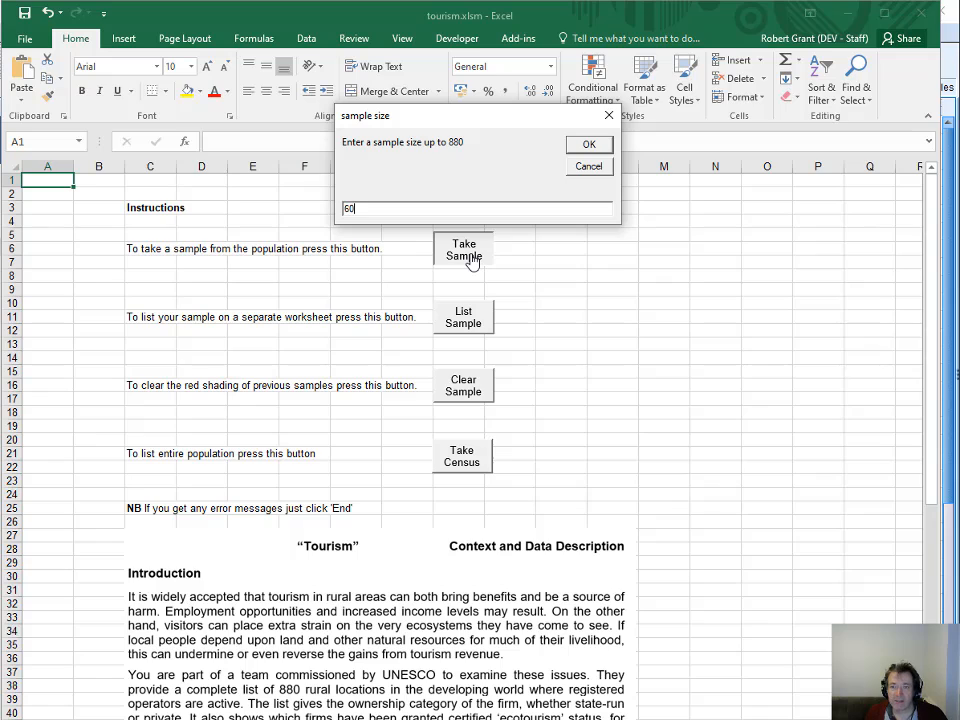
left_click(587, 147)
left_click(587, 147)
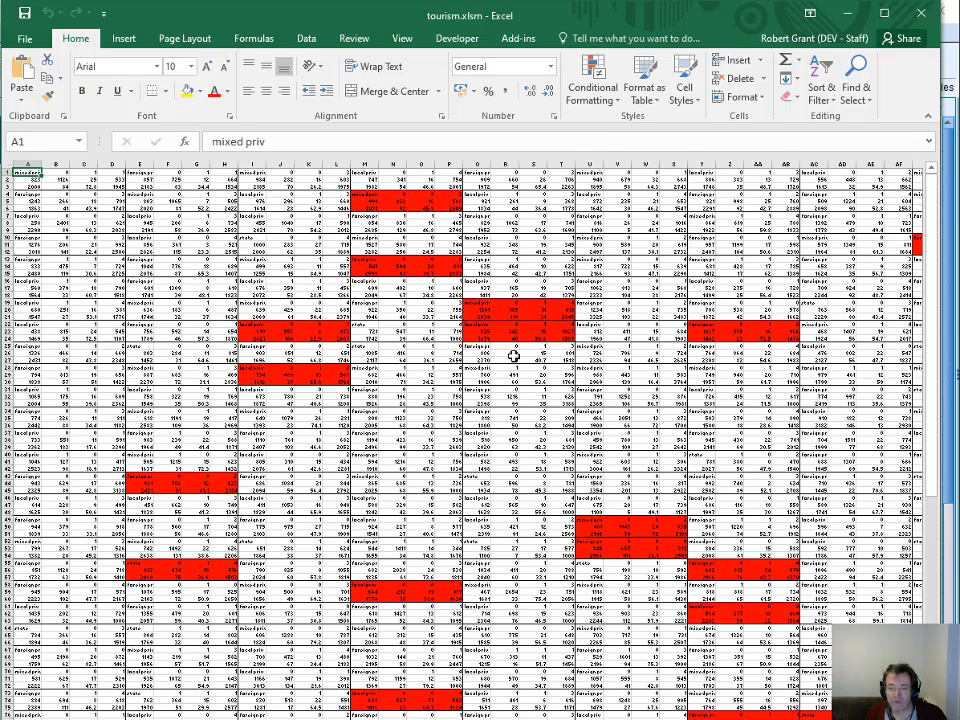
List the drawn sample on a separate worksheet using the List Sample macro on the Controls worksheet.
key("ctrl+Page_Up")
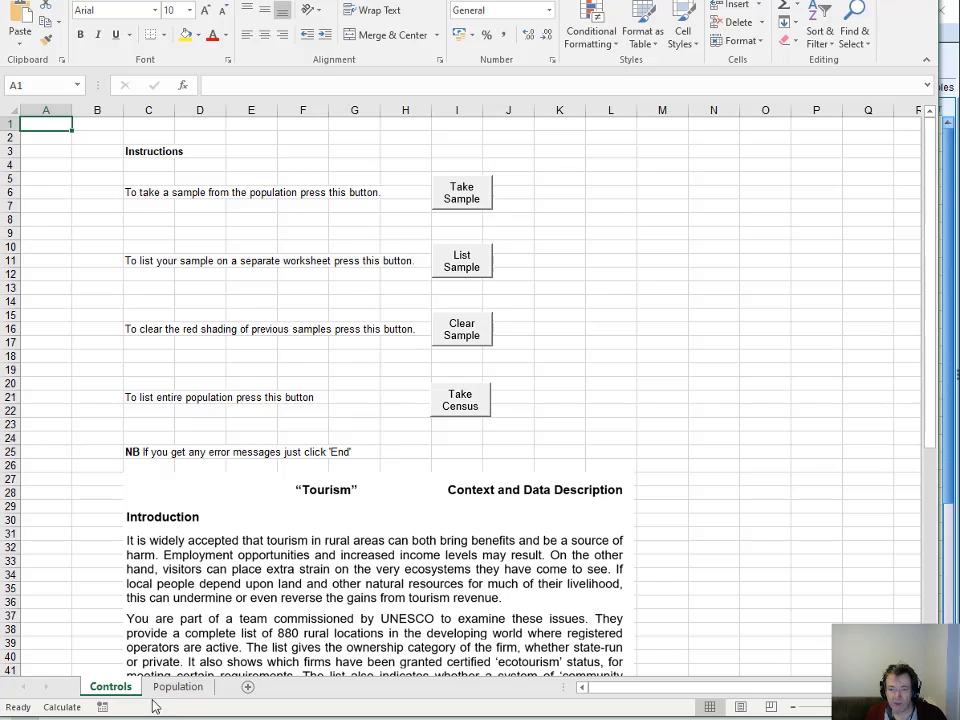
left_click(180, 689)
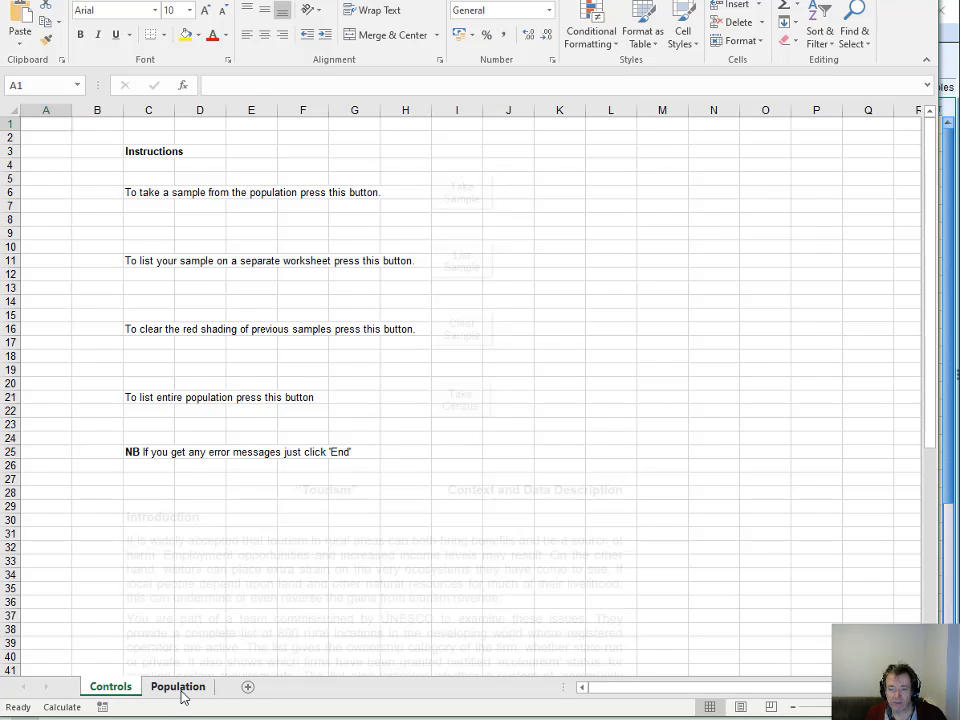
left_click(118, 690)
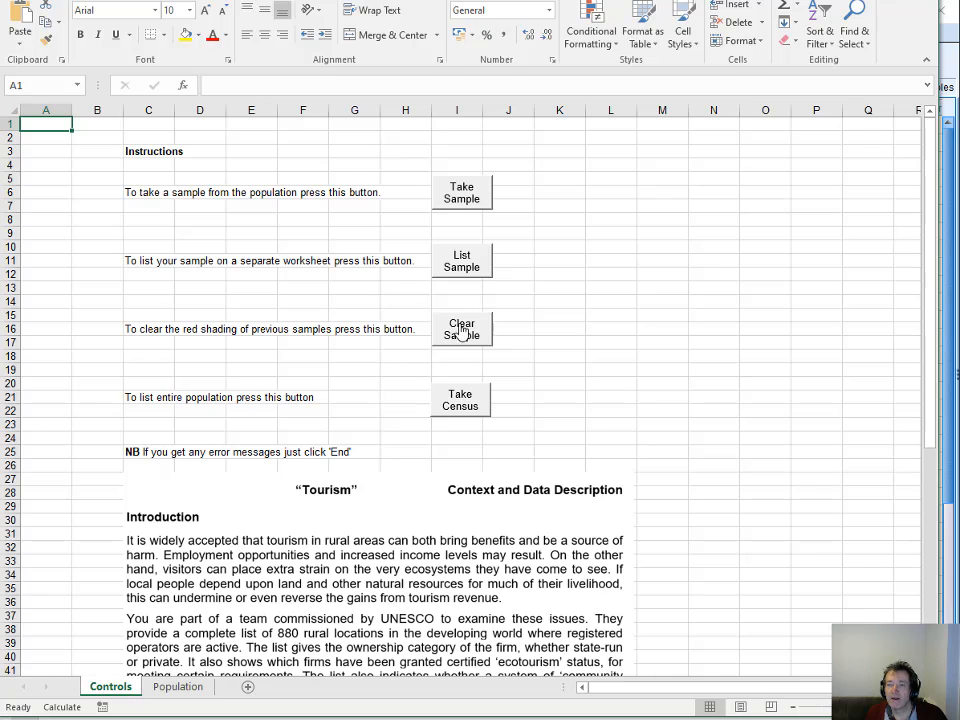
left_click(475, 271)
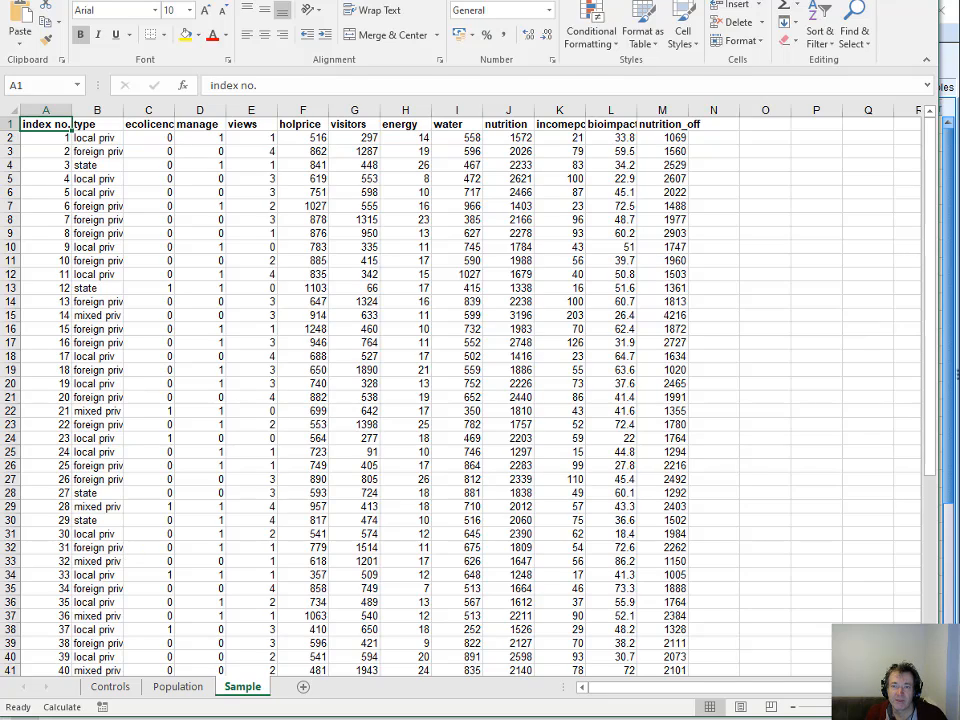
Save the workbook as tourism_sample_60 in the current datasets folder and minimize Excel.
left_click_drag(60, 0, 57, 2)
left_click(22, 19)
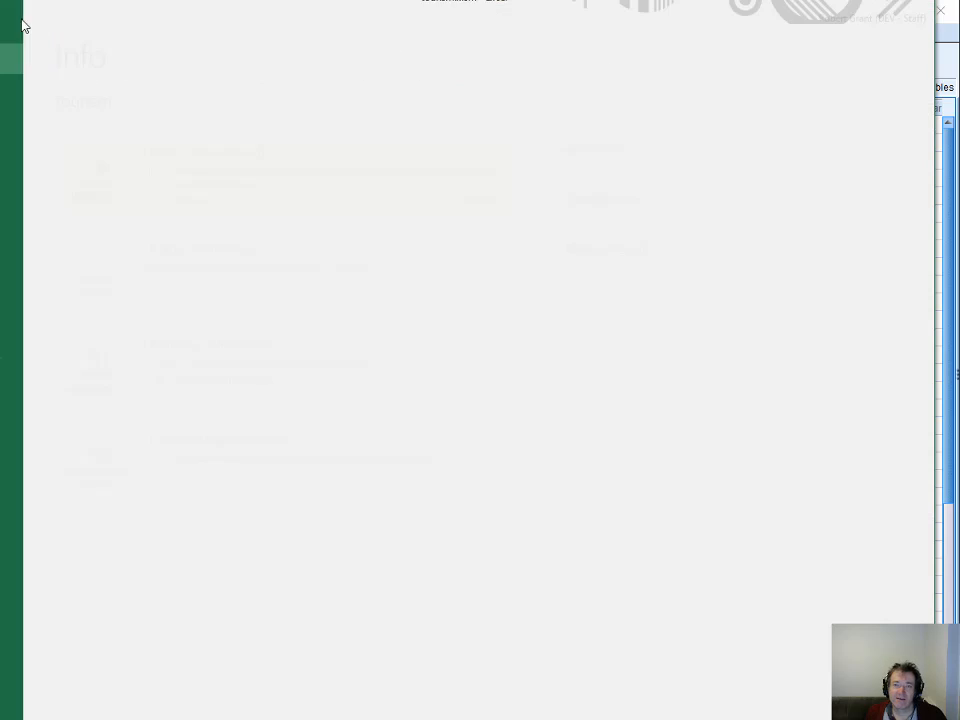
left_click(30, 184)
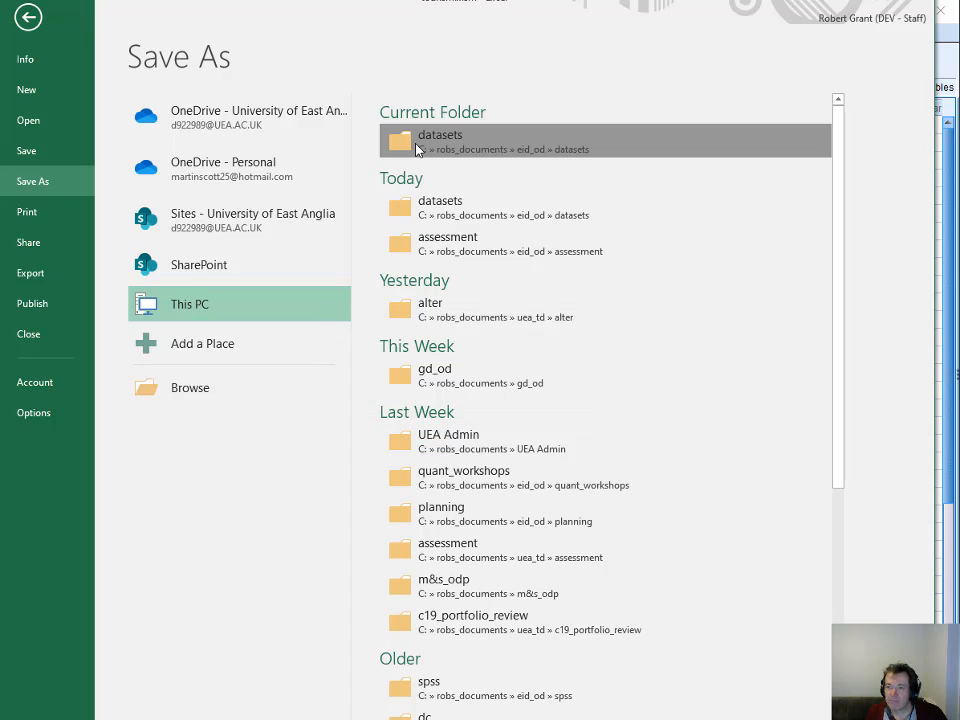
left_click(416, 148)
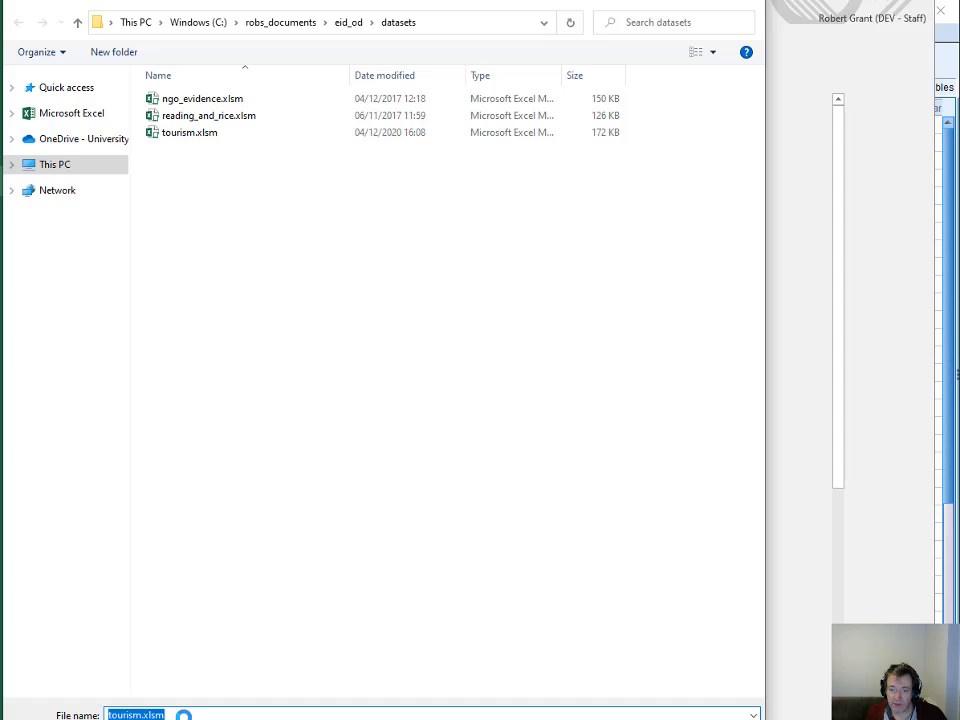
left_click(184, 715)
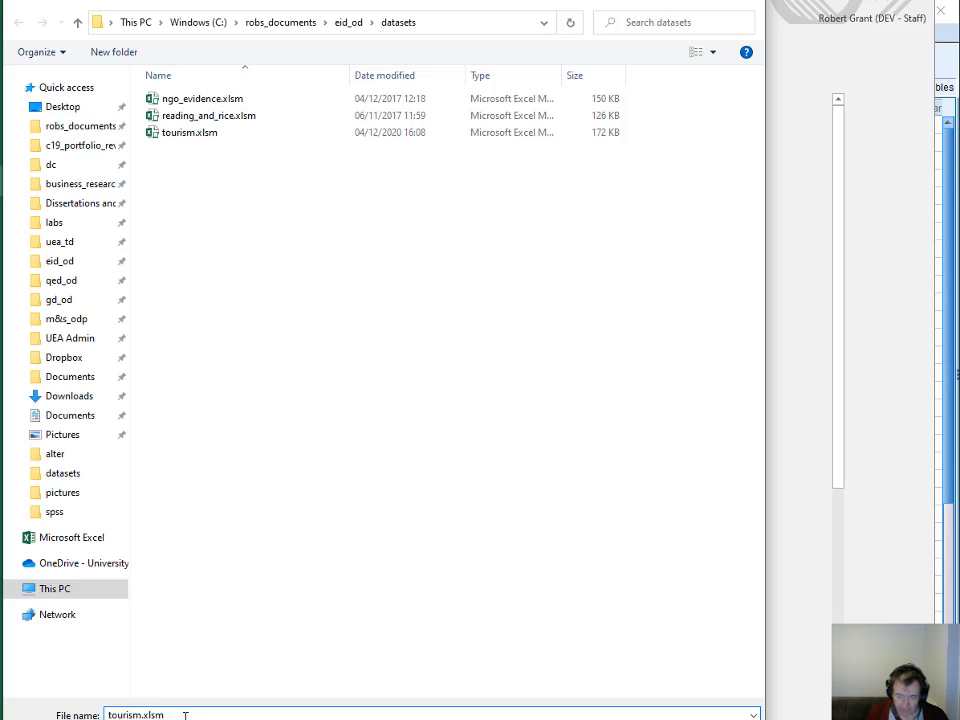
key("BackSpace")
key("BackSpace")
key("BackSpace")
key("BackSpace")
key("BackSpace")
key("BackSpace")
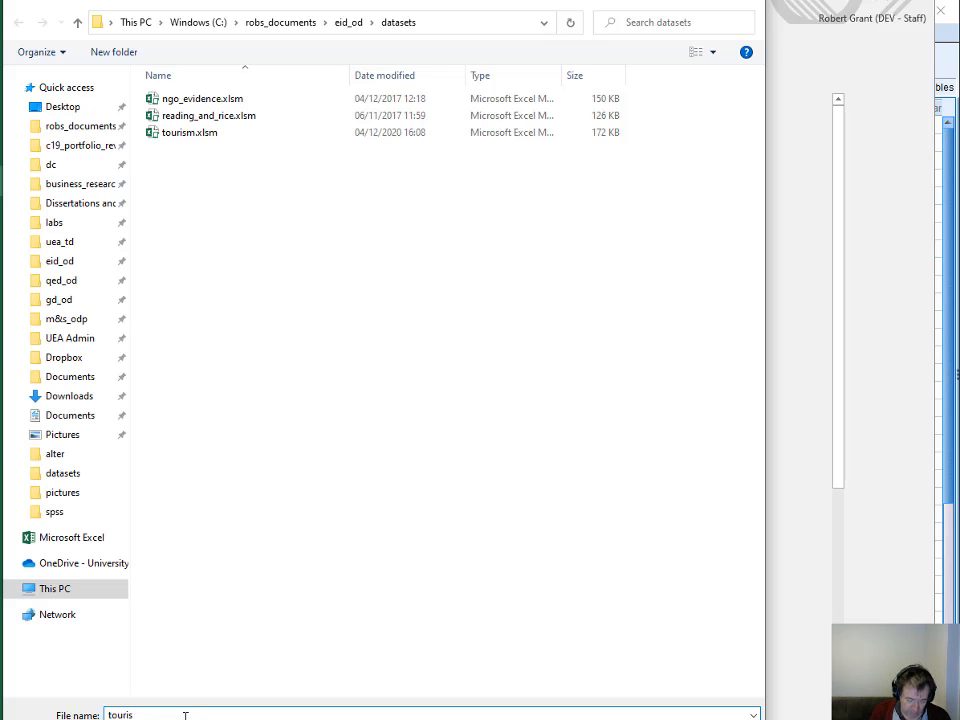
type("m")
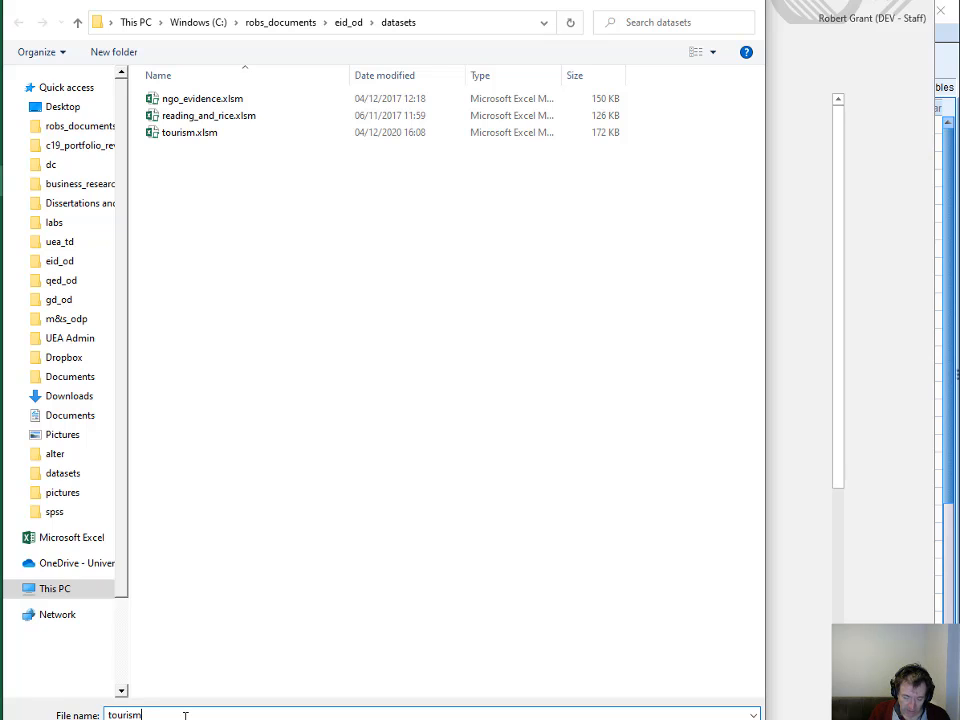
type("_sample")
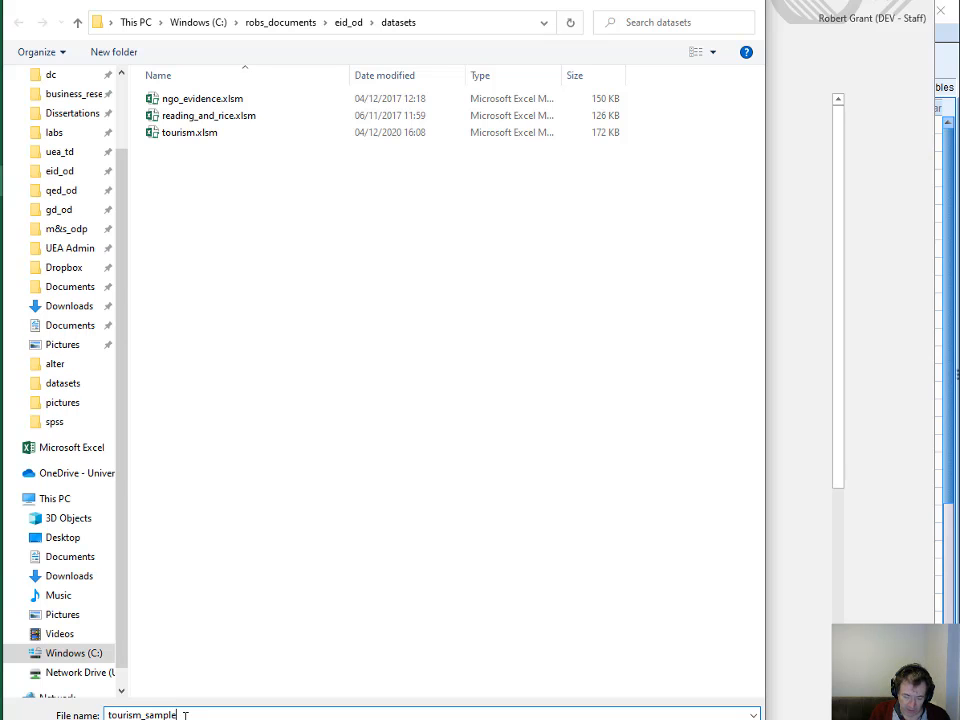
type("_60")
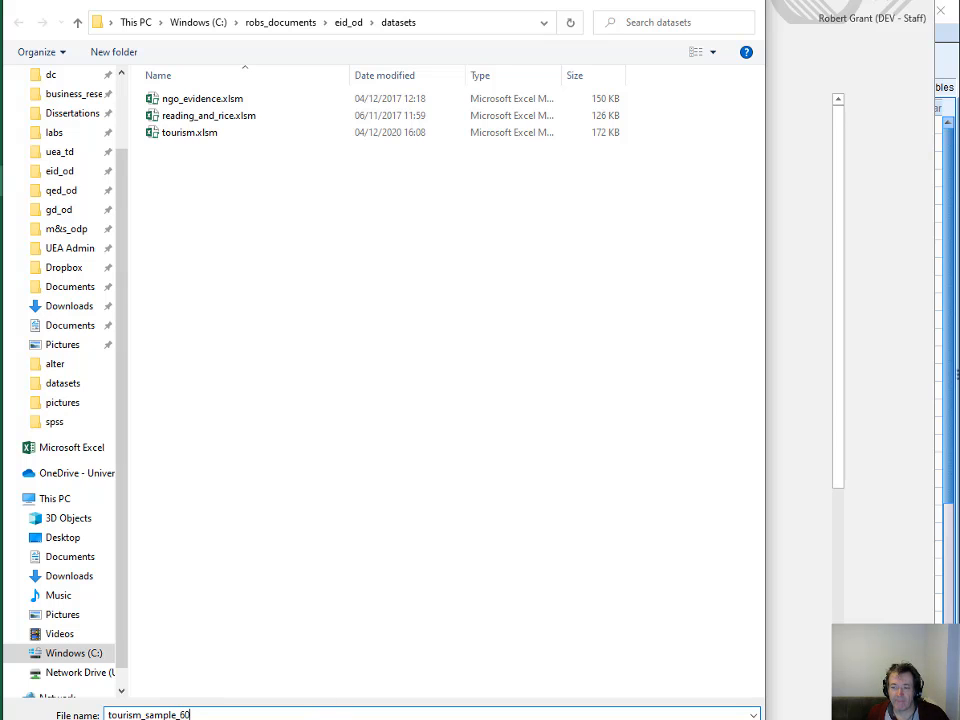
key("Return")
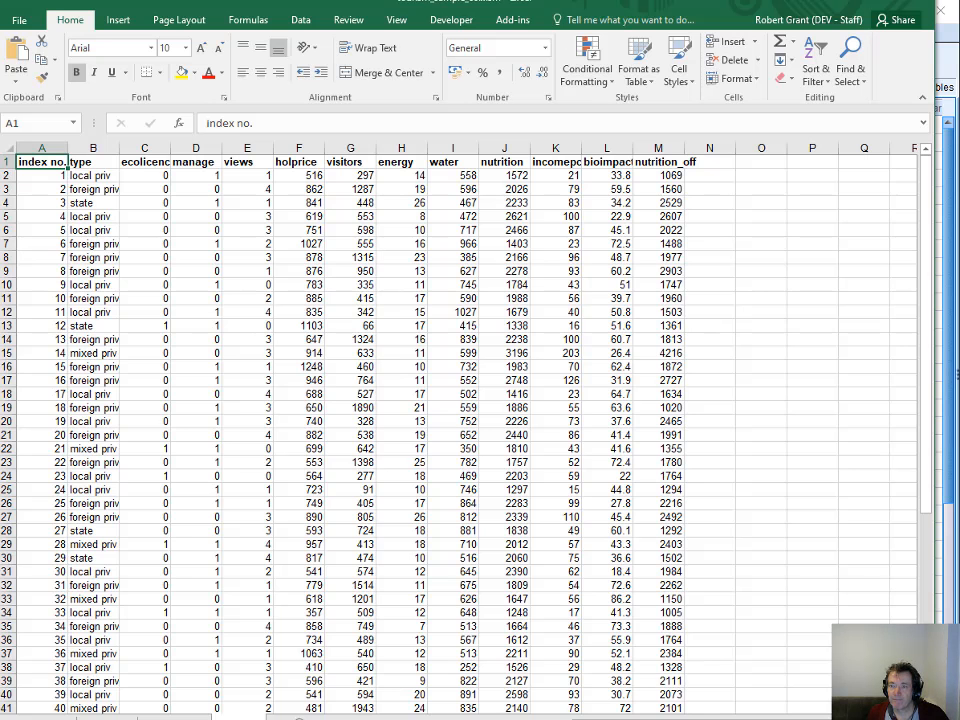
left_click(848, 10)
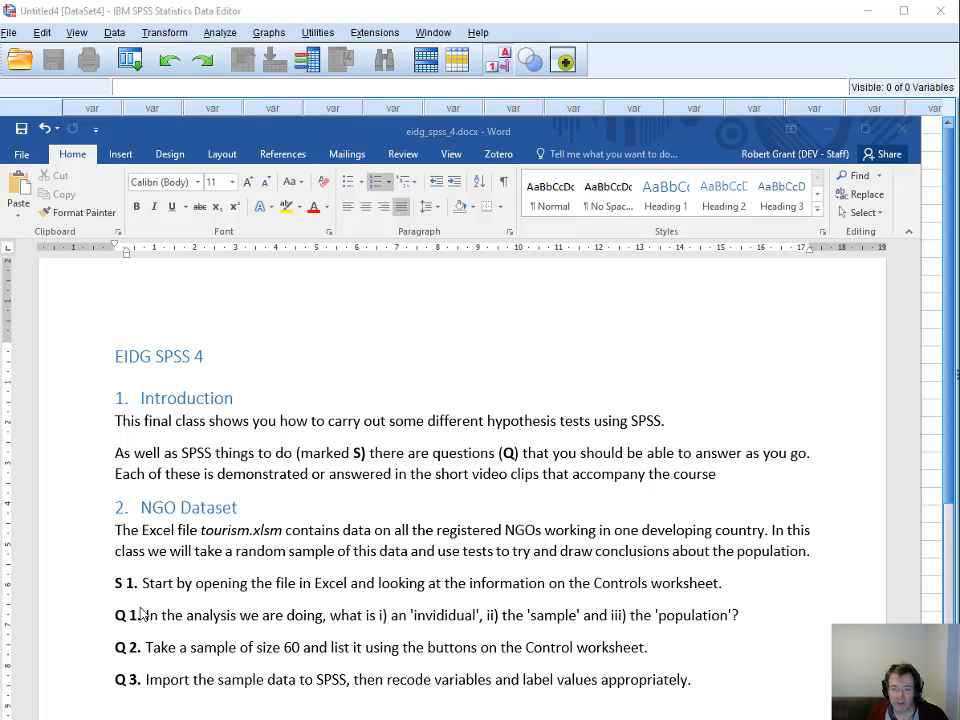
Copy the format of item S 1 onto the sampling and import items (Q 2 and Q 3) in the Word document.
left_click(142, 583)
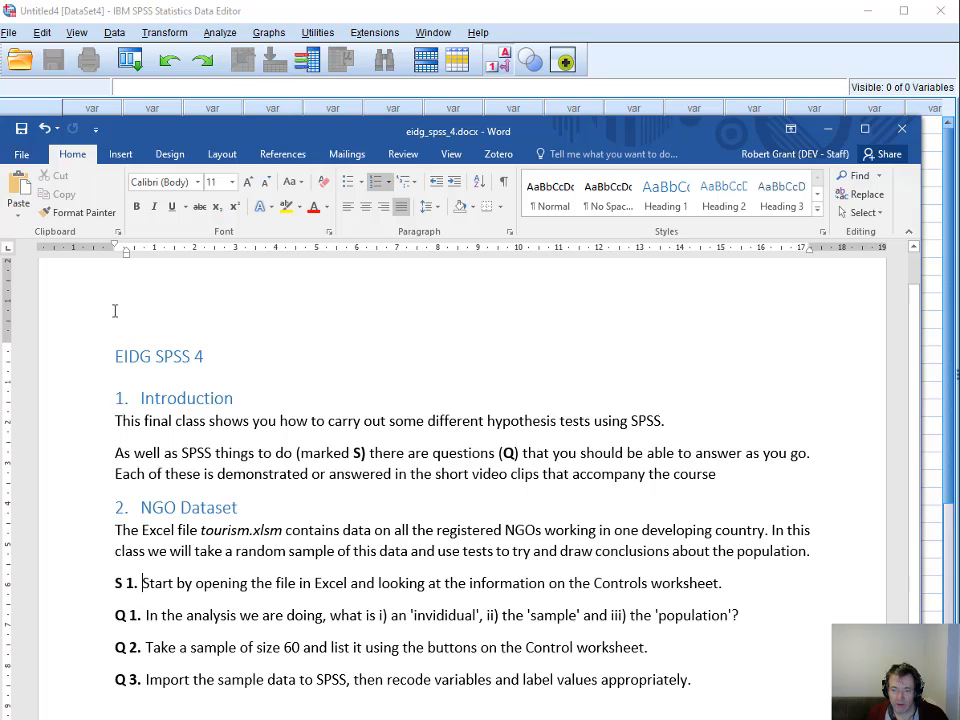
left_click(78, 212)
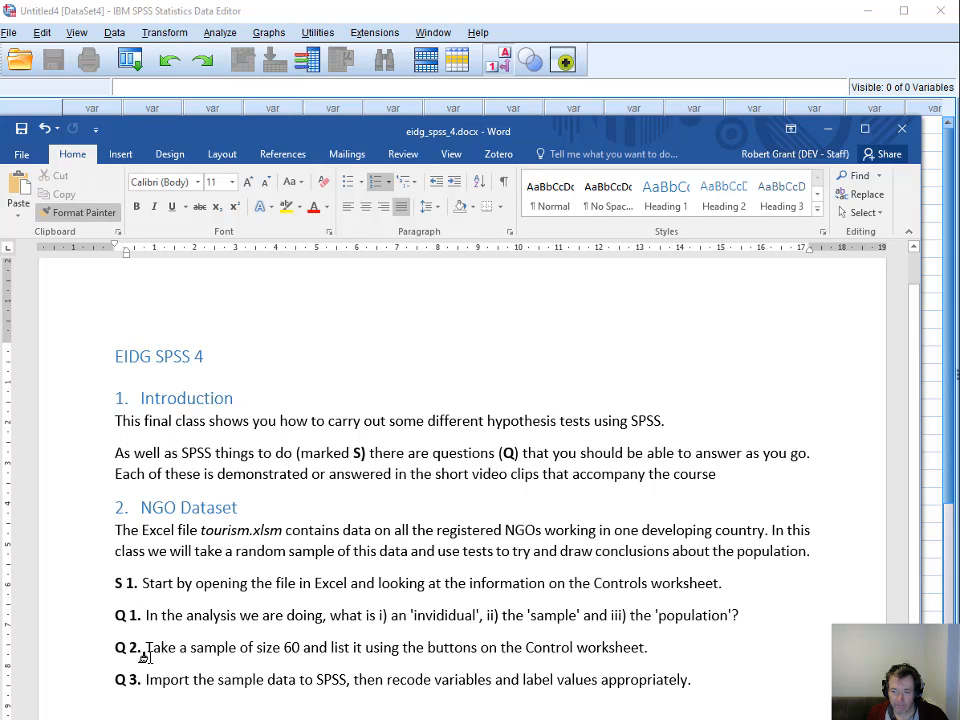
mouse_move(146, 647)
left_mouse_down()
mouse_move(133, 681)
mouse_move(213, 688)
left_mouse_up()
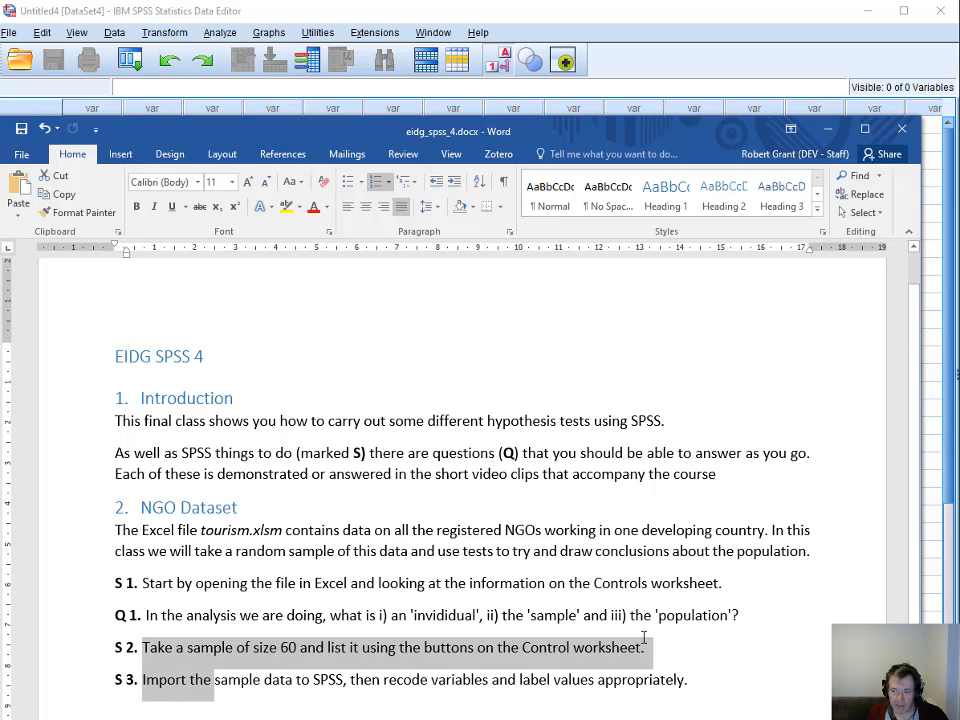
left_click(714, 690)
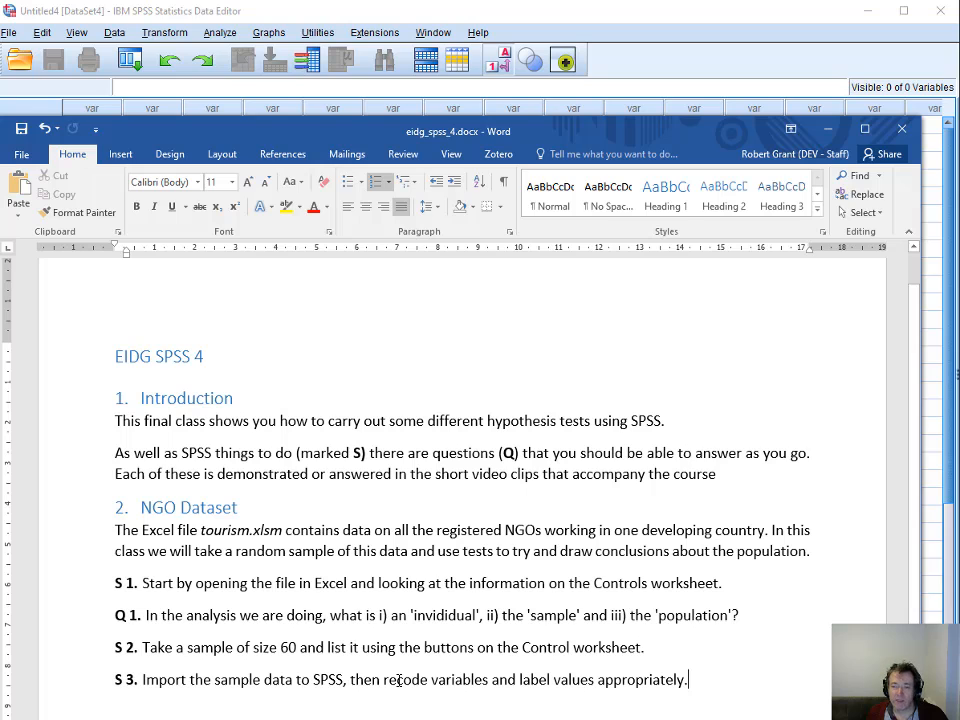
Switch to SPSS and open tourism_sample_60.xlsm from the datasets folder as an Excel data import.
left_click(348, 19)
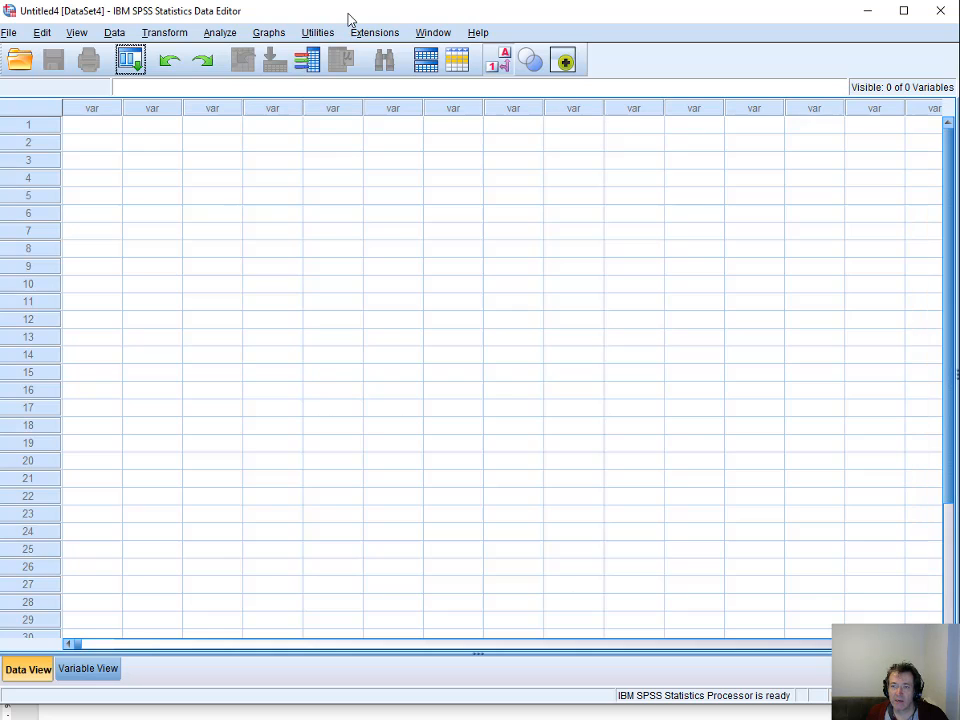
left_click(8, 32)
mouse_move(52, 96)
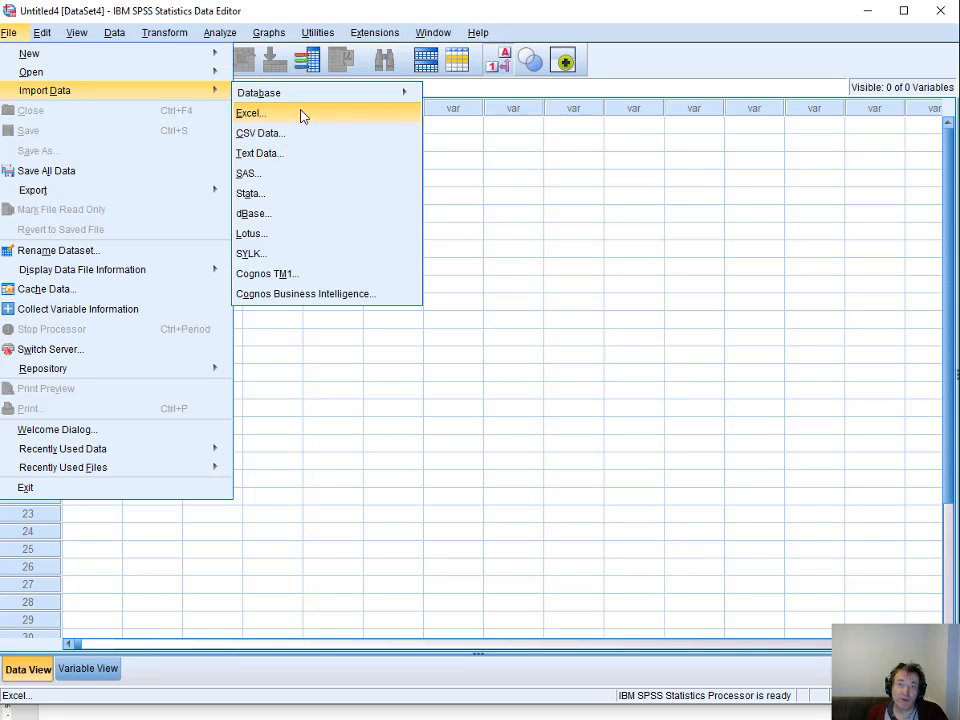
left_click(250, 113)
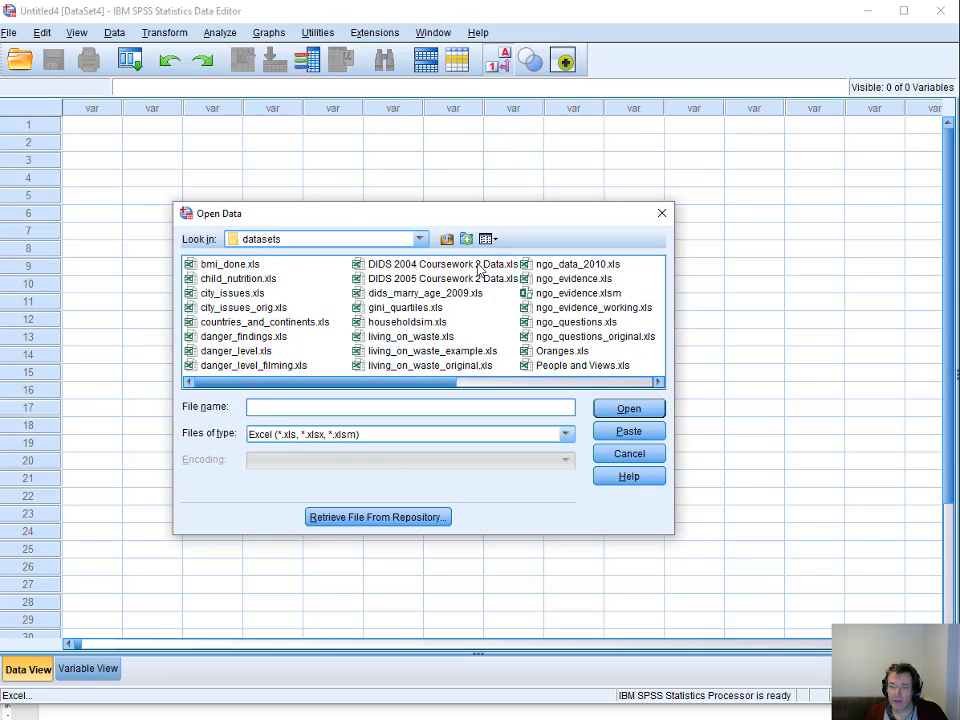
left_click(484, 382)
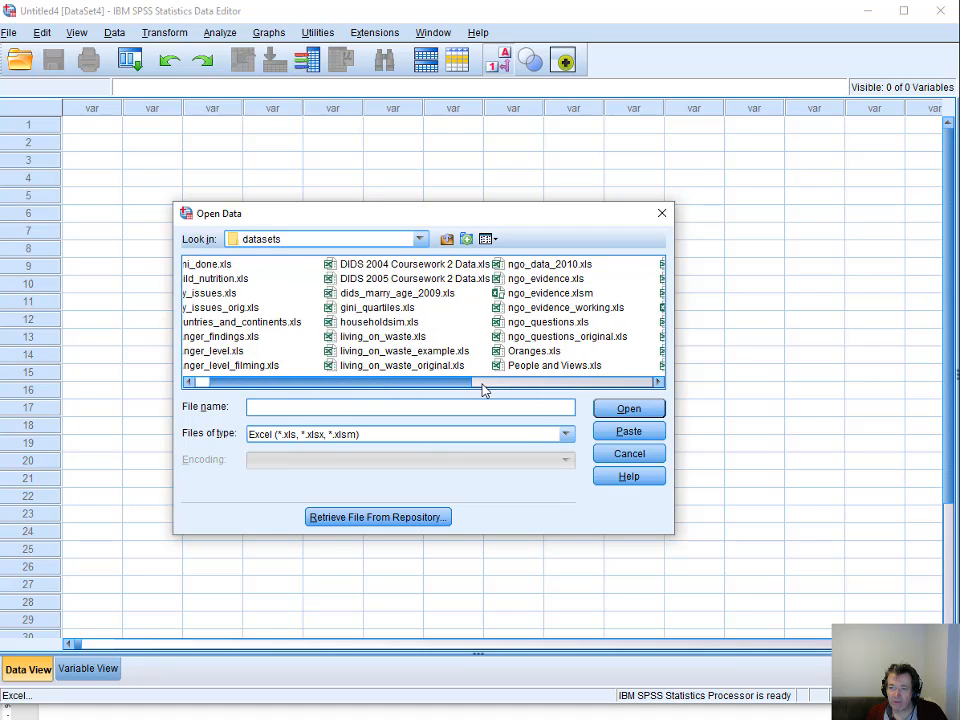
left_click(561, 336)
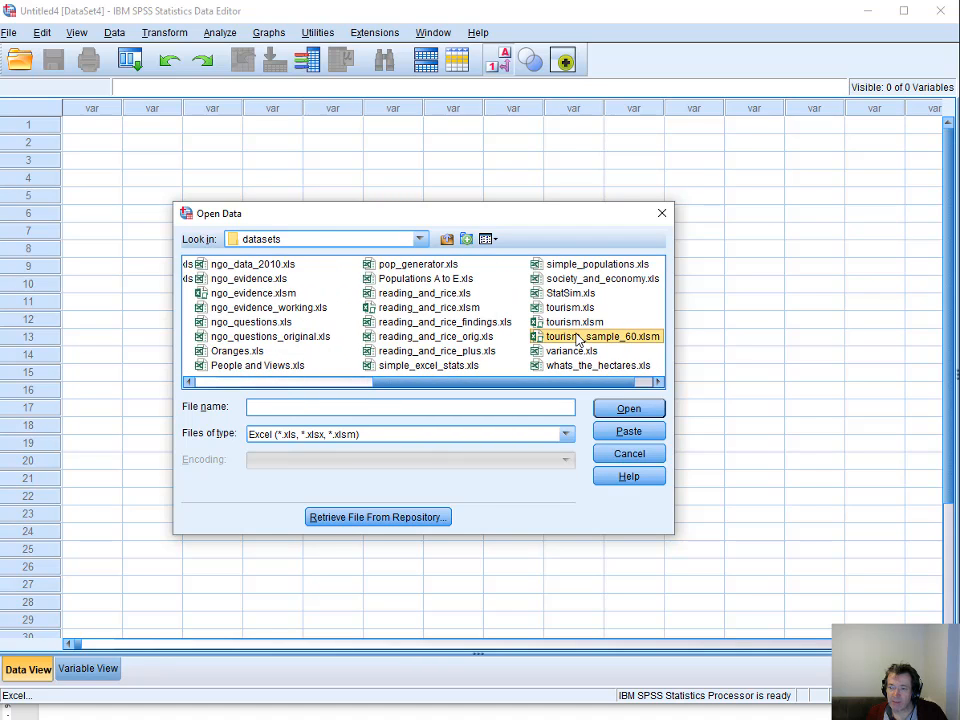
left_click(624, 409)
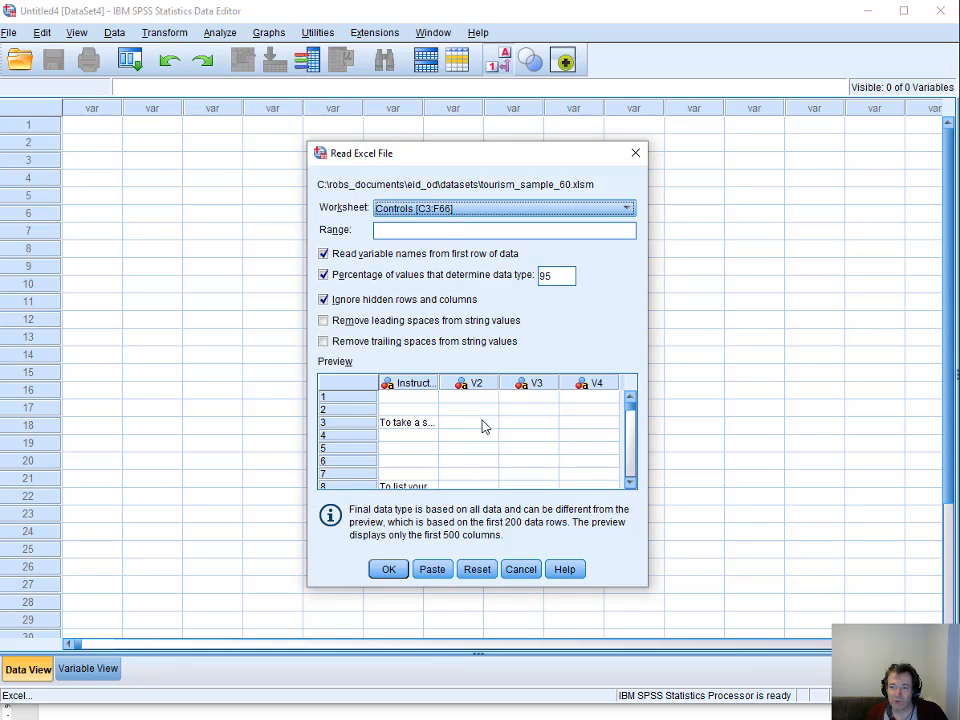
Import the Sample worksheet [A1:M61] of the workbook, reading variable names from the first row of data.
scroll(485, 430, "down", 2)
scroll(489, 433, "down", 13)
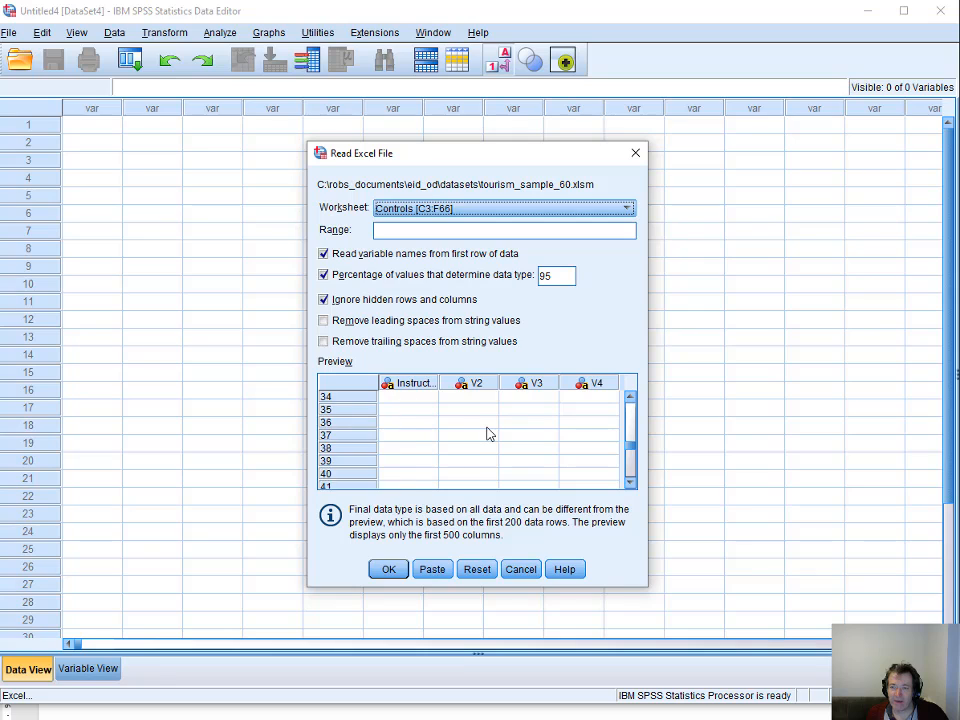
scroll(488, 433, "down", 3)
scroll(488, 433, "up", 9)
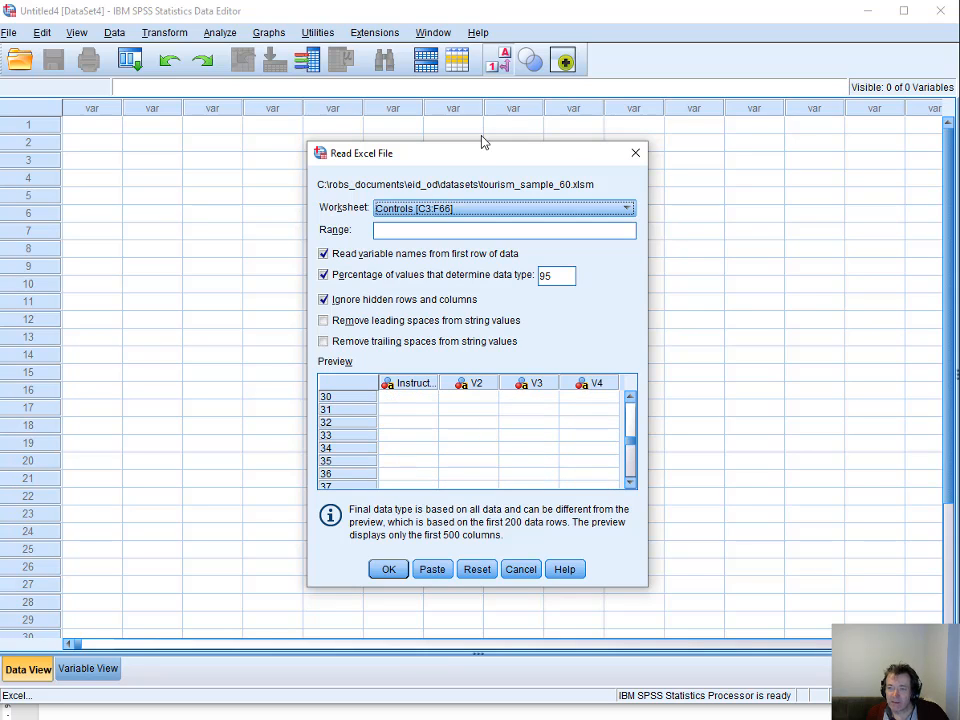
left_click(496, 210)
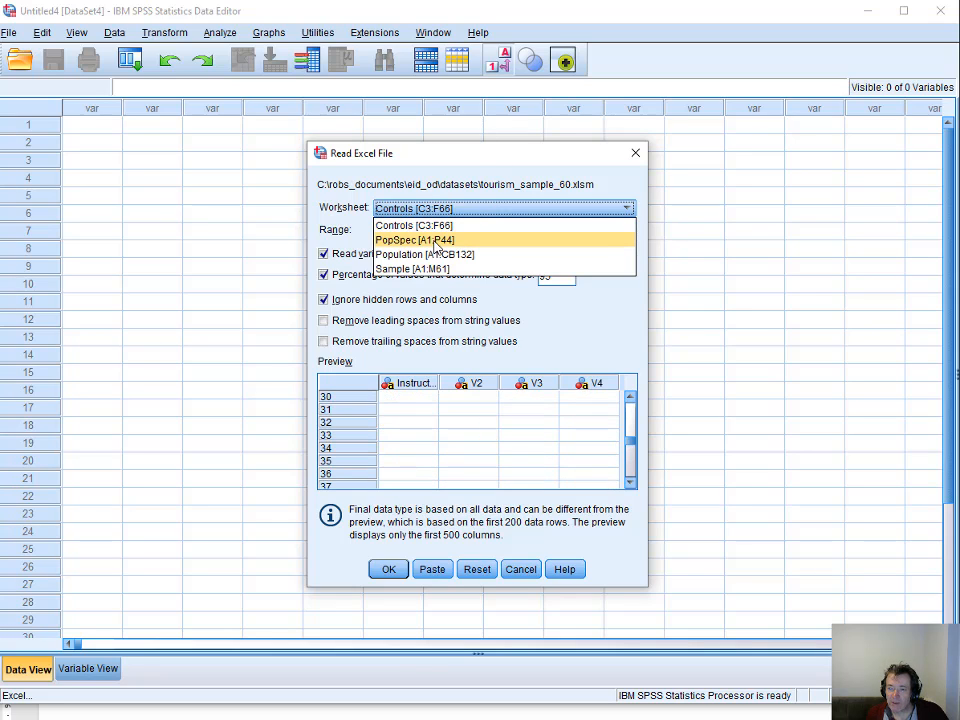
left_click(415, 270)
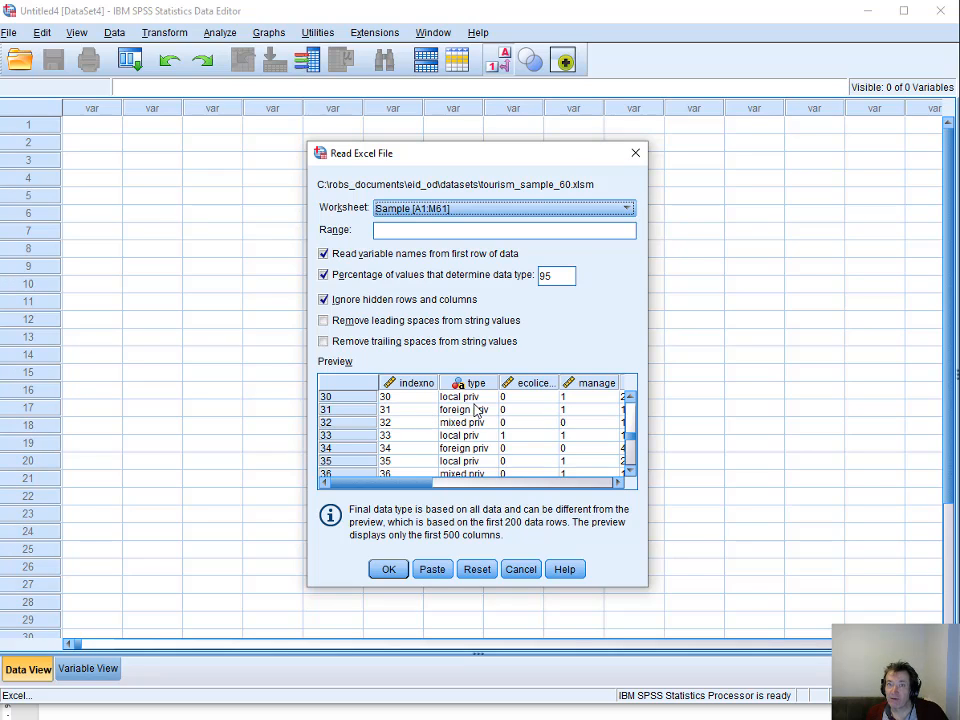
left_click(389, 569)
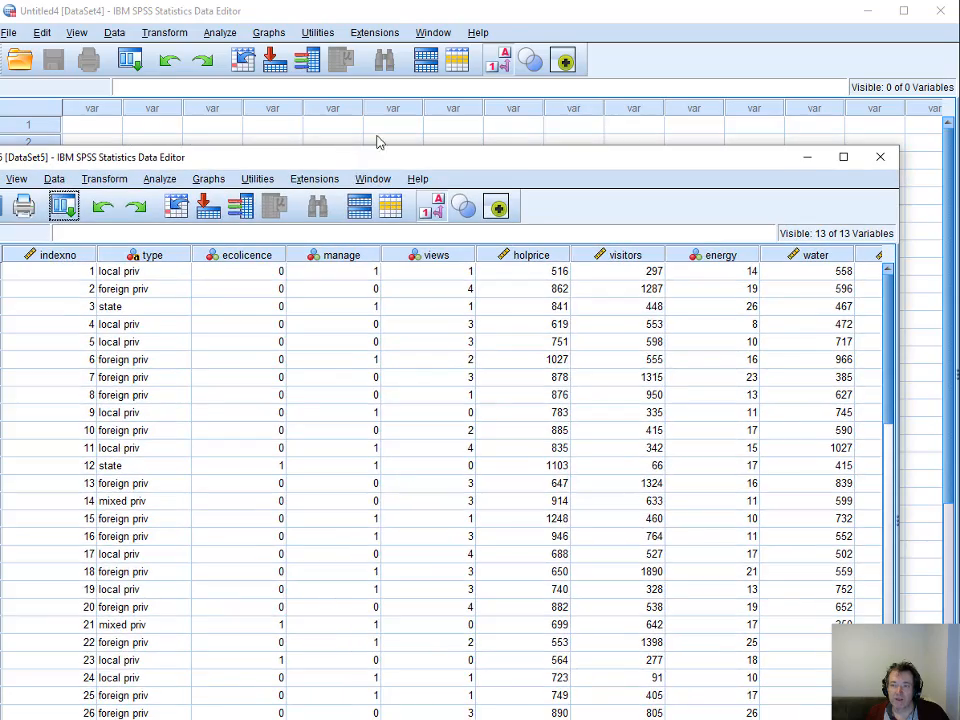
Move the empty dataset window aside, put the imported dataset's window in its place, and recheck task S 3 in the Word document.
left_click_drag(502, 11, 0, 50)
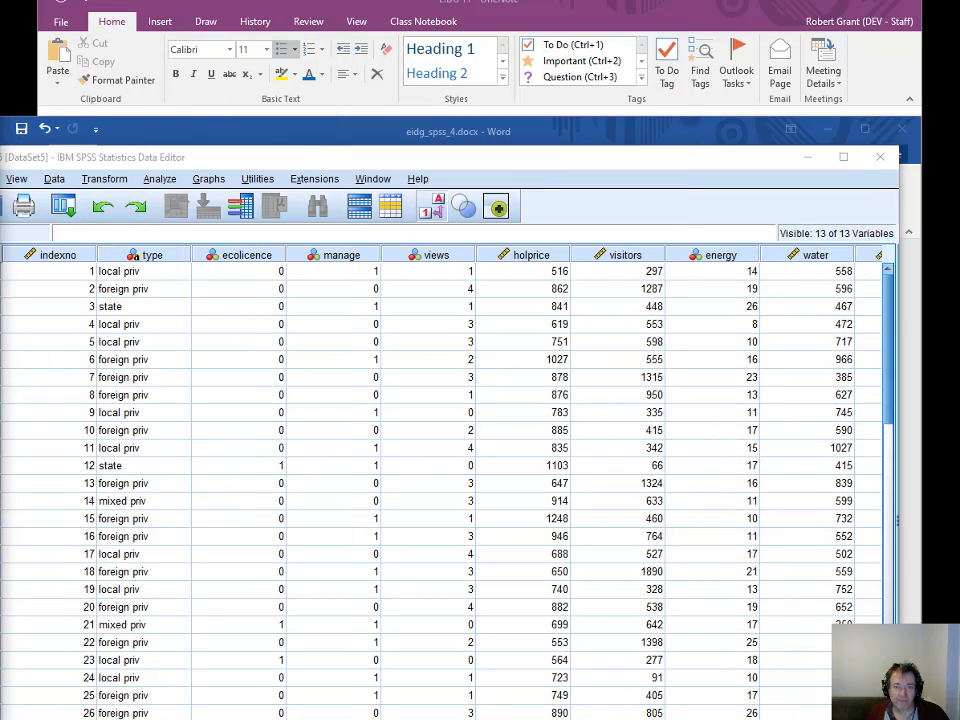
left_click_drag(313, 165, 369, 18)
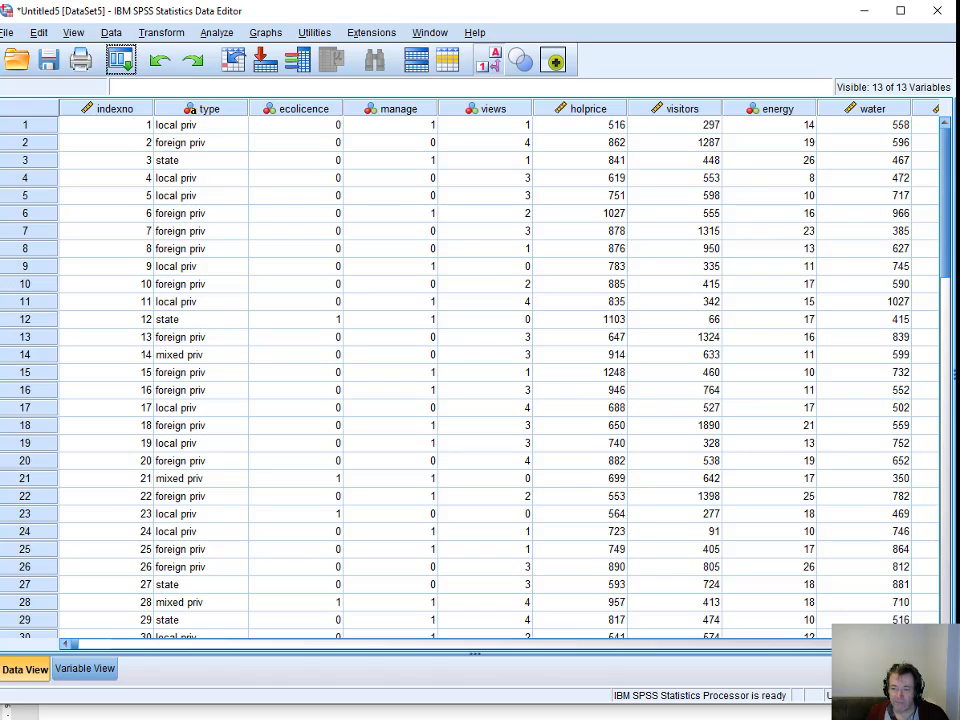
left_click(372, 717)
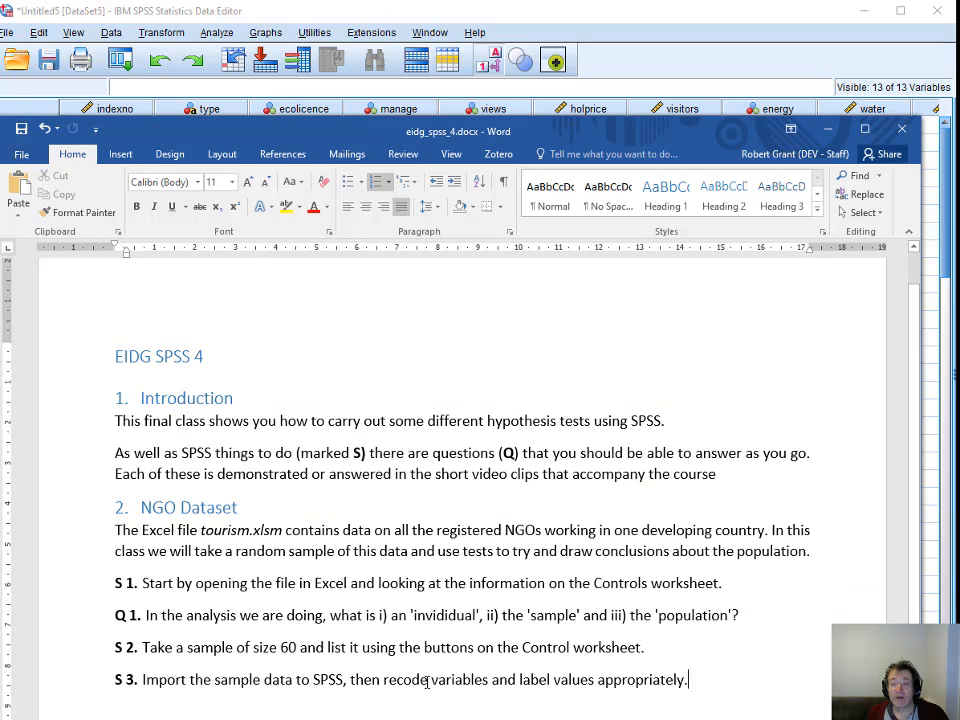
left_click(302, 22)
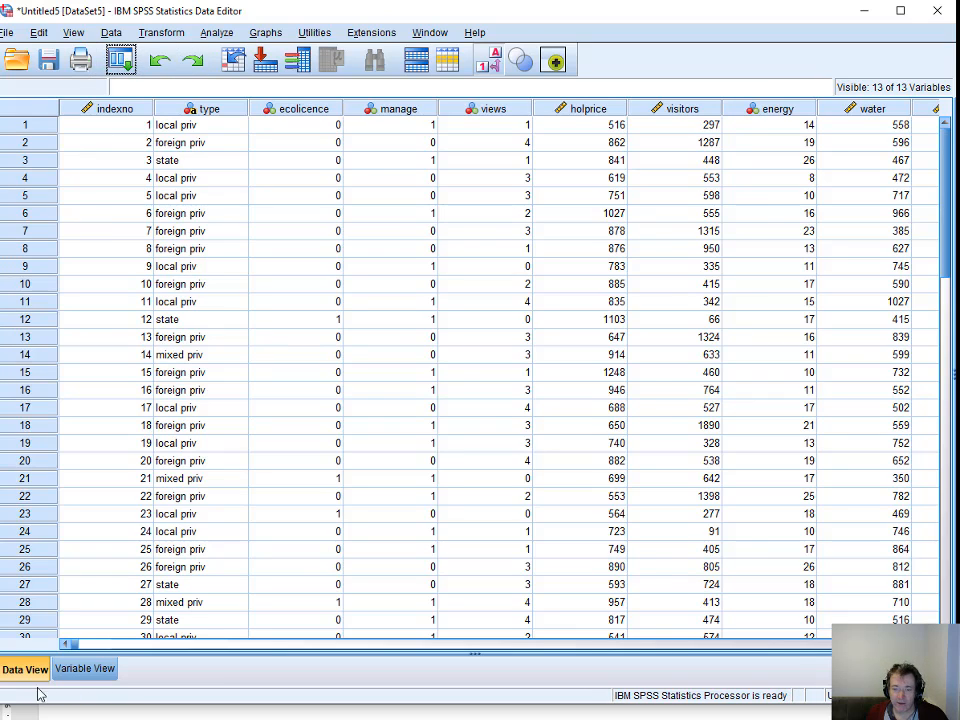
Rename the string variable type as type_st in the variable definitions.
left_click(108, 671)
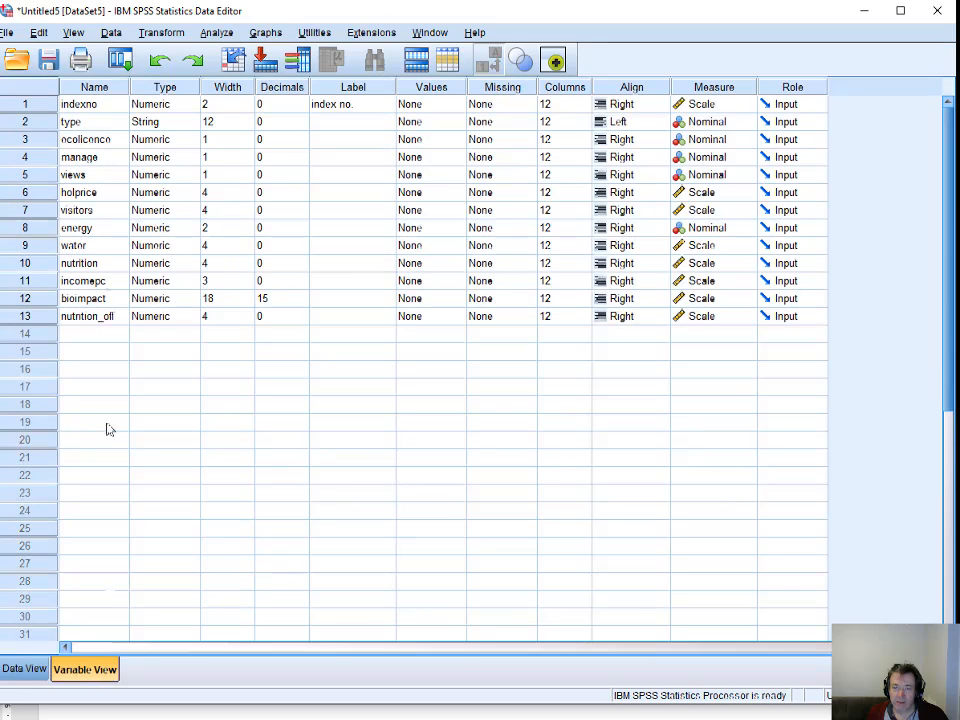
left_click(88, 124)
left_click(88, 123)
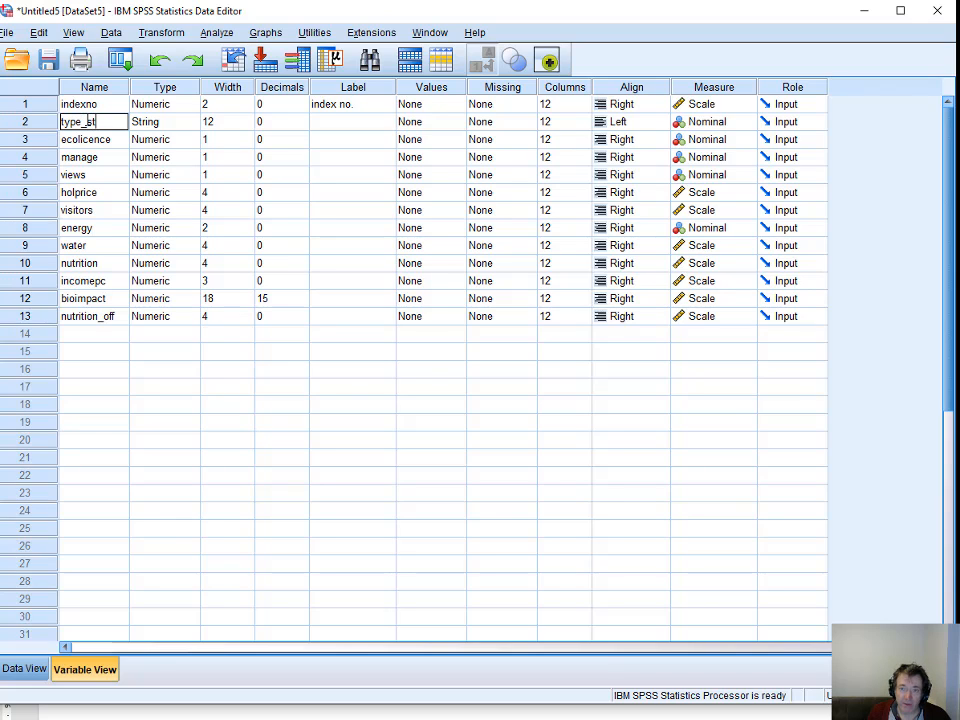
left_click(101, 265)
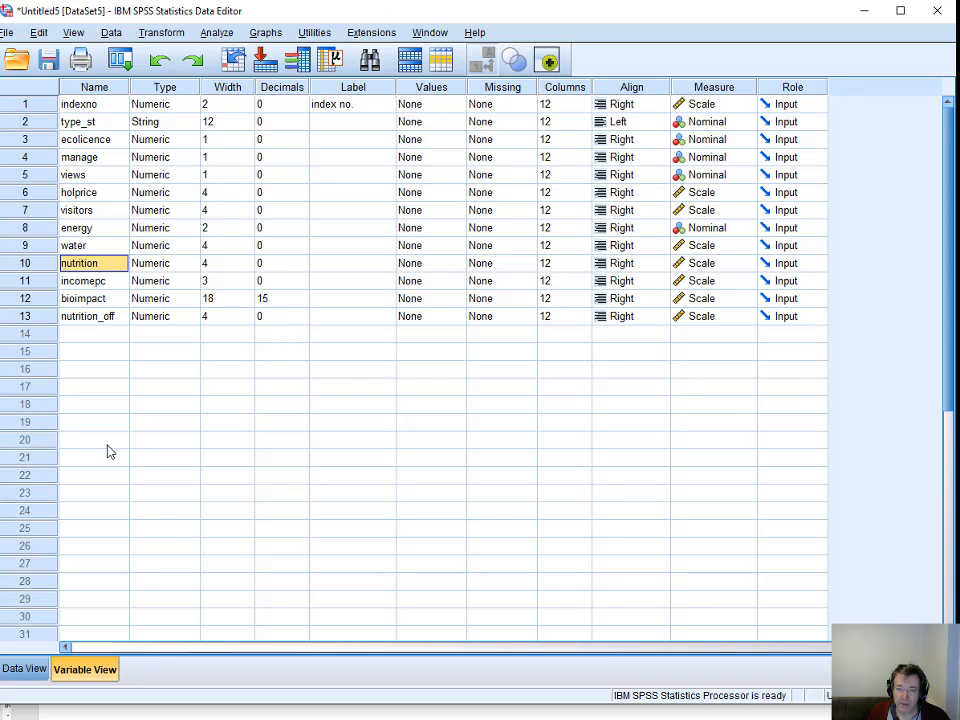
Open Recode into Different Variables, look up the ownership type codes on Excel's Controls worksheet, and cancel the recode.
left_click(161, 32)
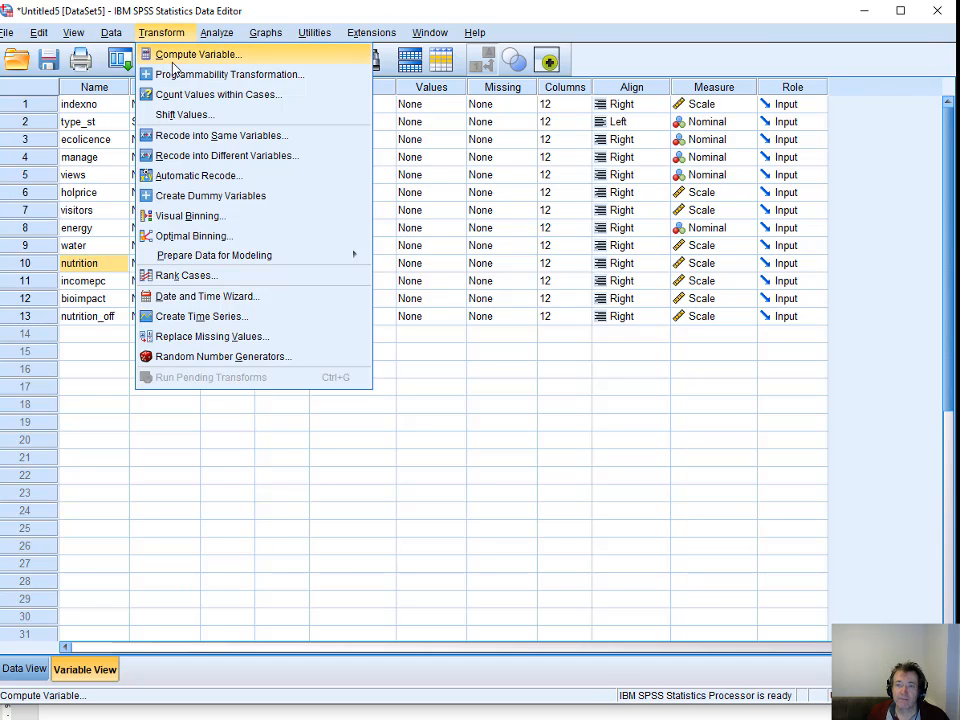
left_click(179, 162)
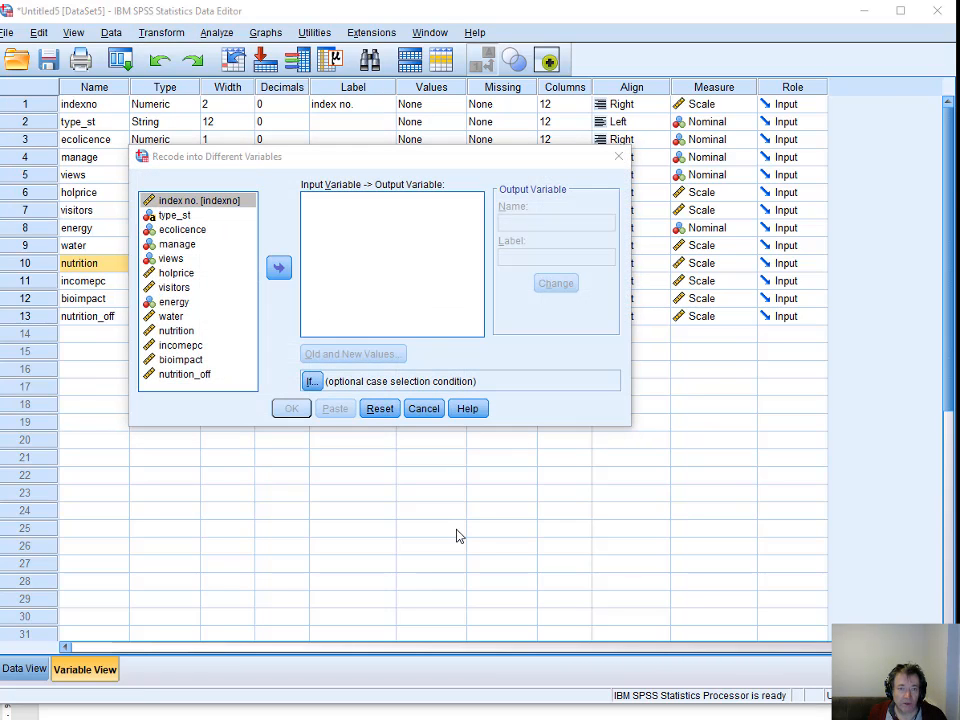
key("alt+Tab")
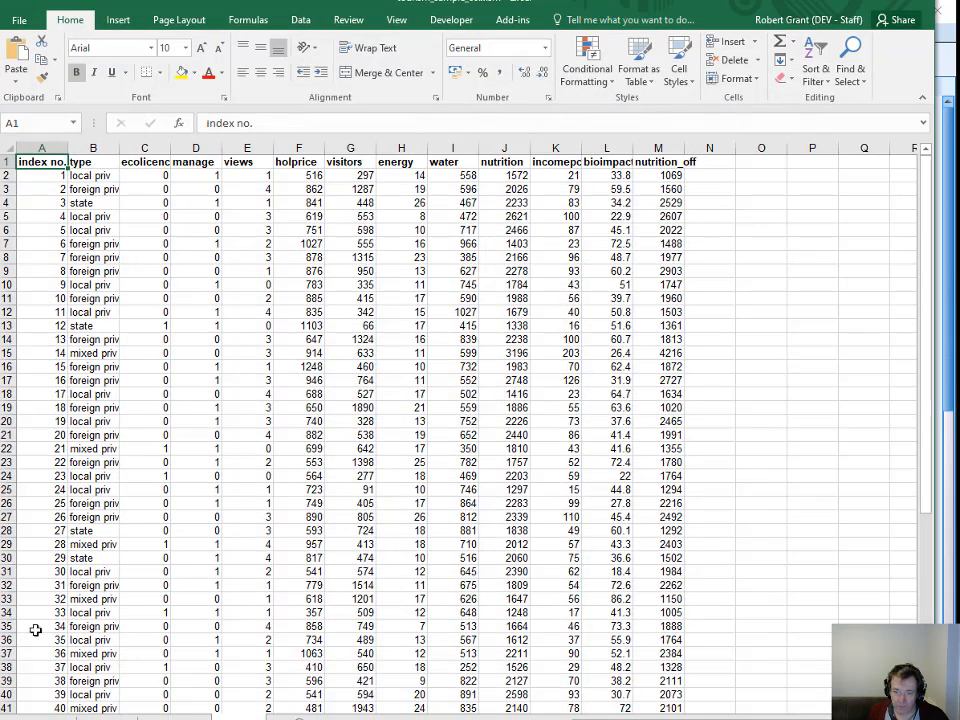
left_click(86, 718)
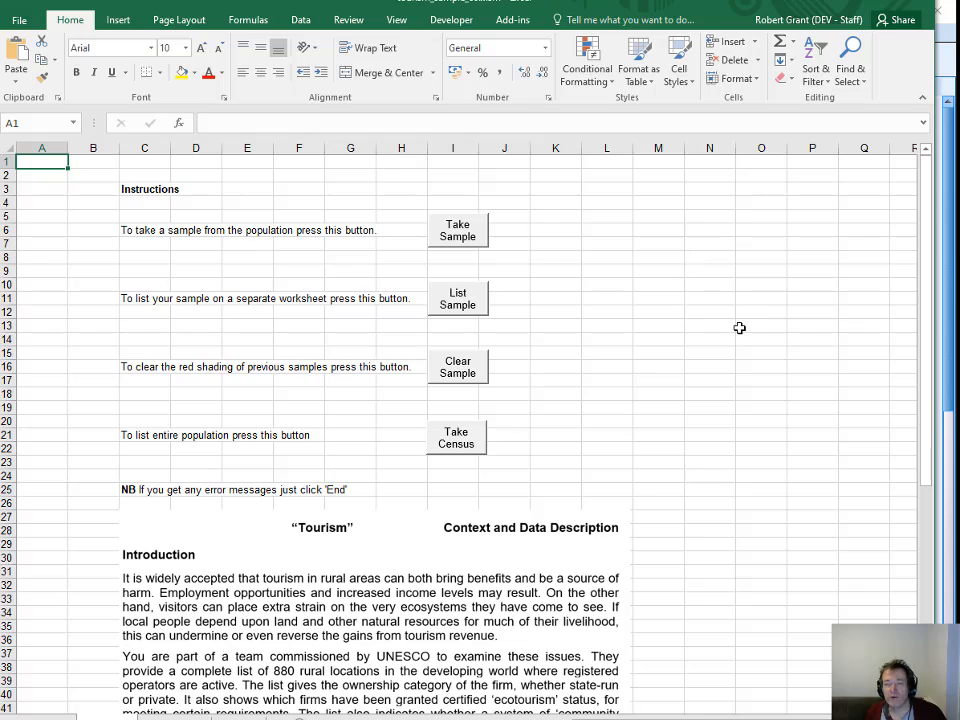
scroll(737, 341, "down", 4)
scroll(737, 341, "down", 4)
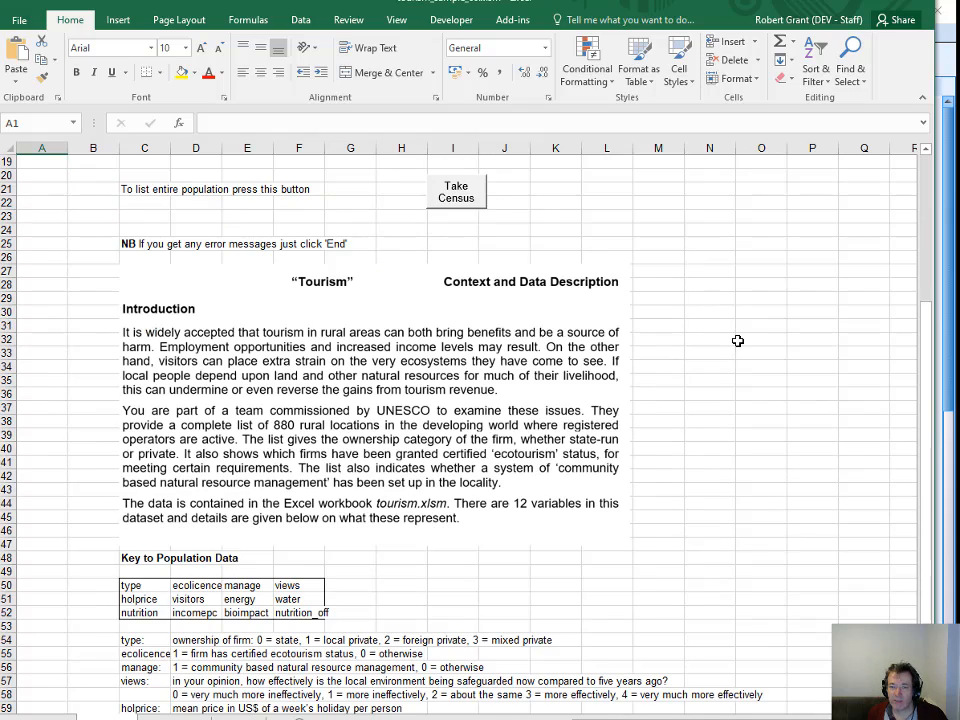
scroll(737, 341, "down", 1)
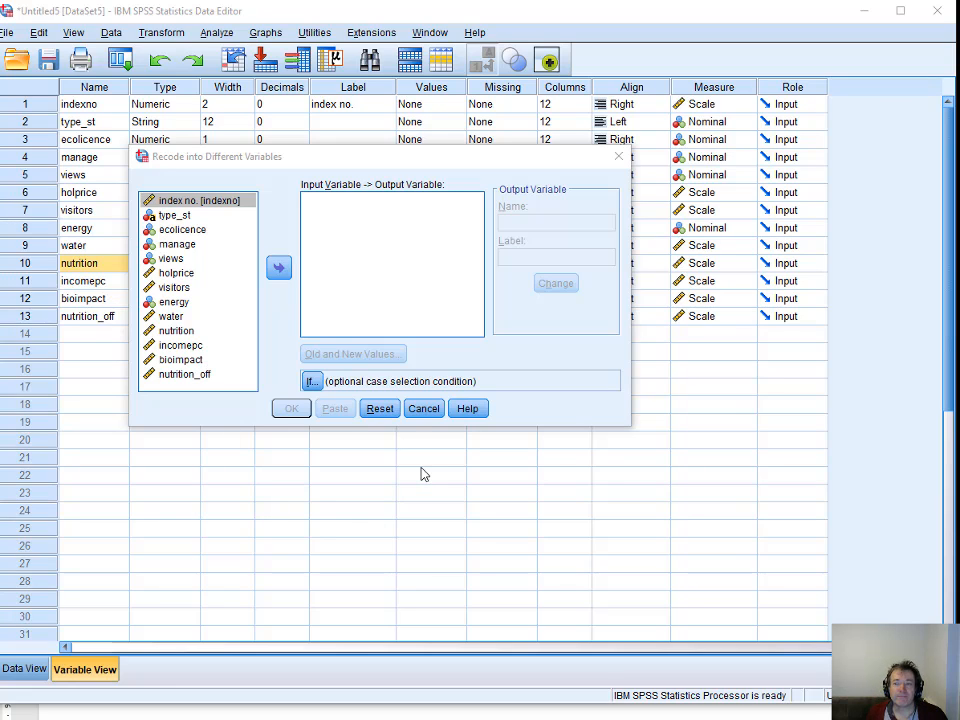
left_click(424, 409)
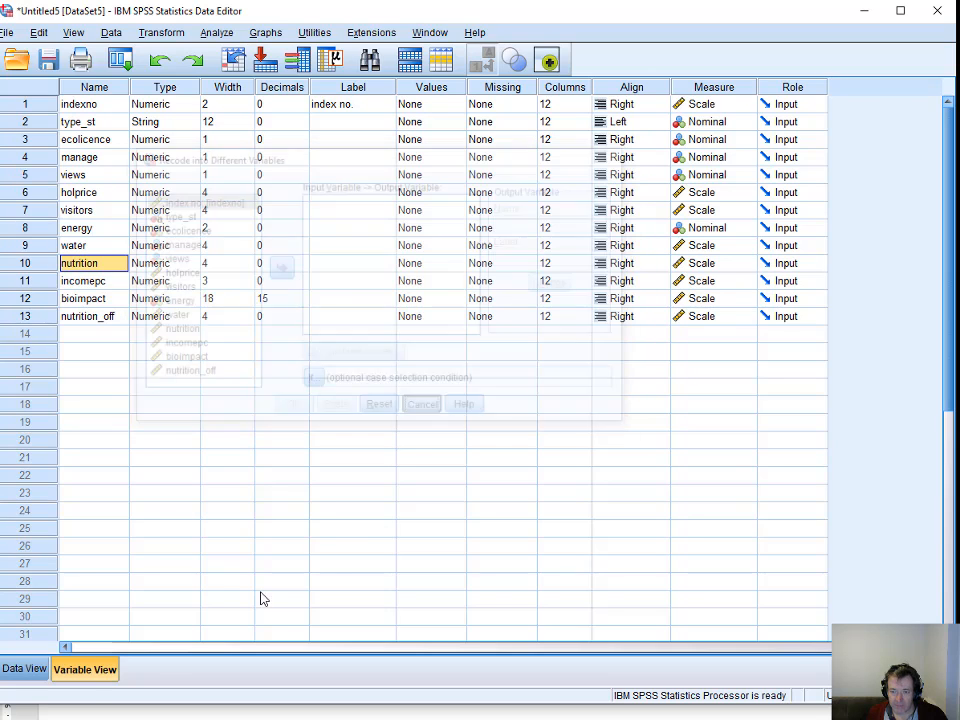
Check the type_st entries in the data values, and choose type_st as the variable to recode into a different variable.
left_click(24, 669)
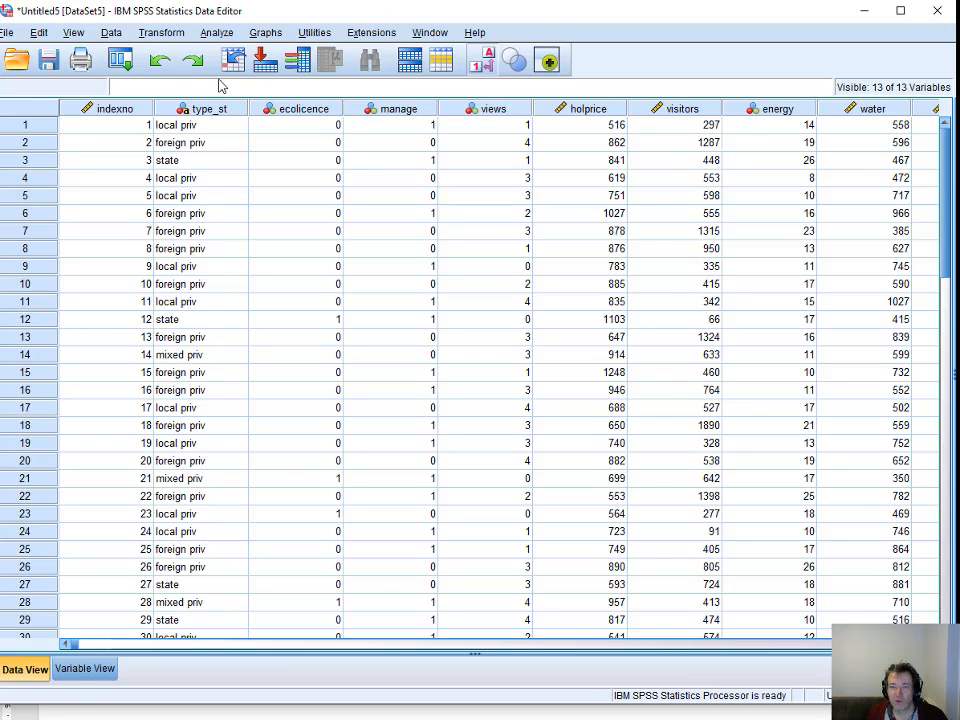
left_click(222, 126)
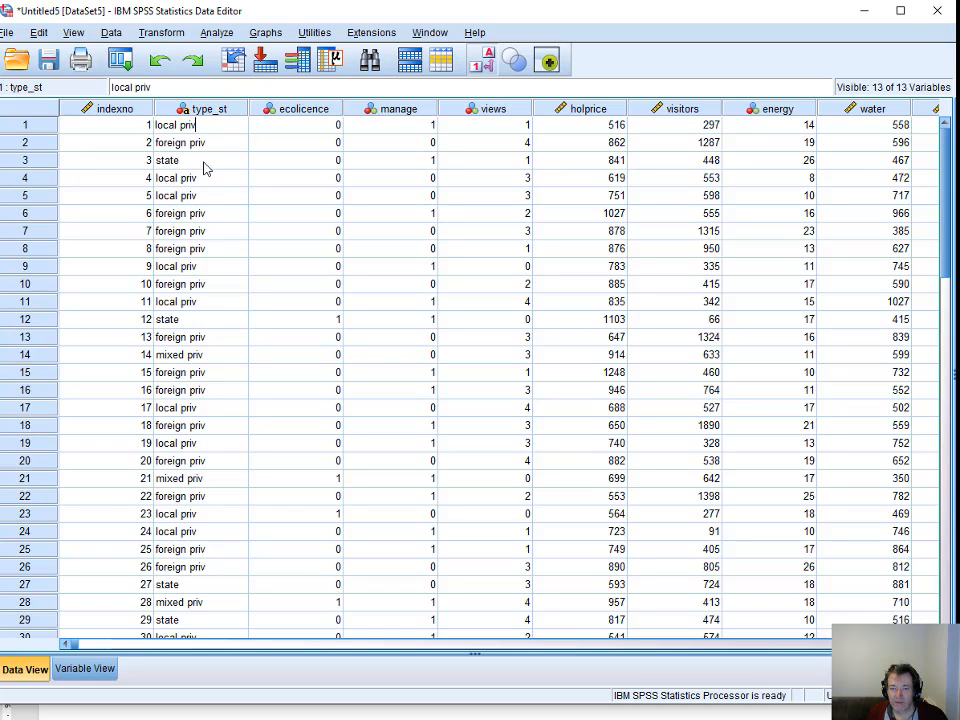
left_click(204, 164)
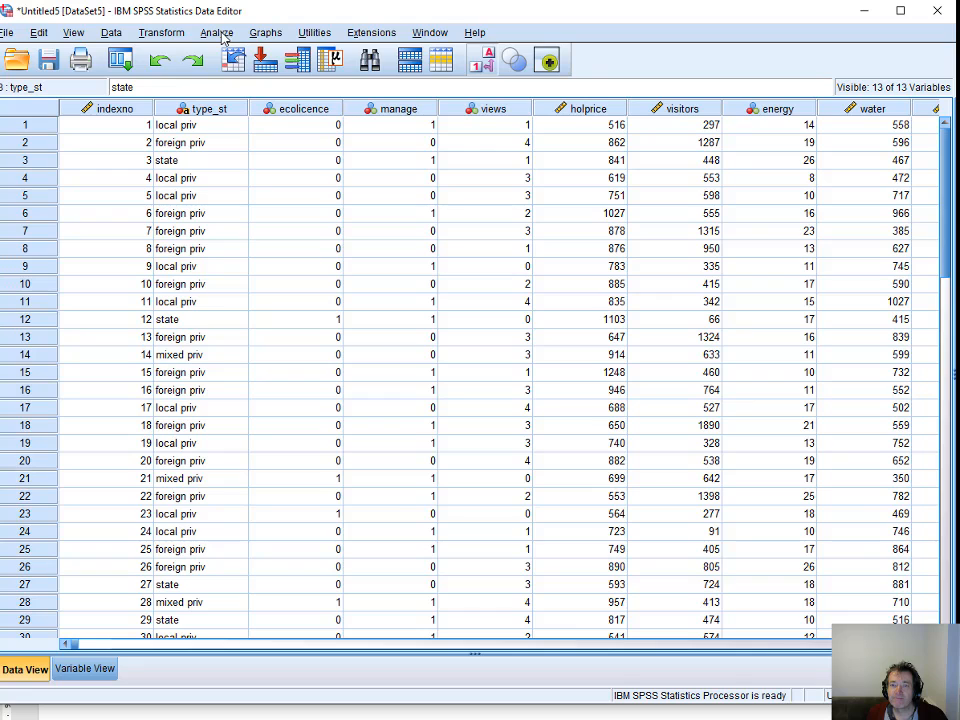
left_click(162, 33)
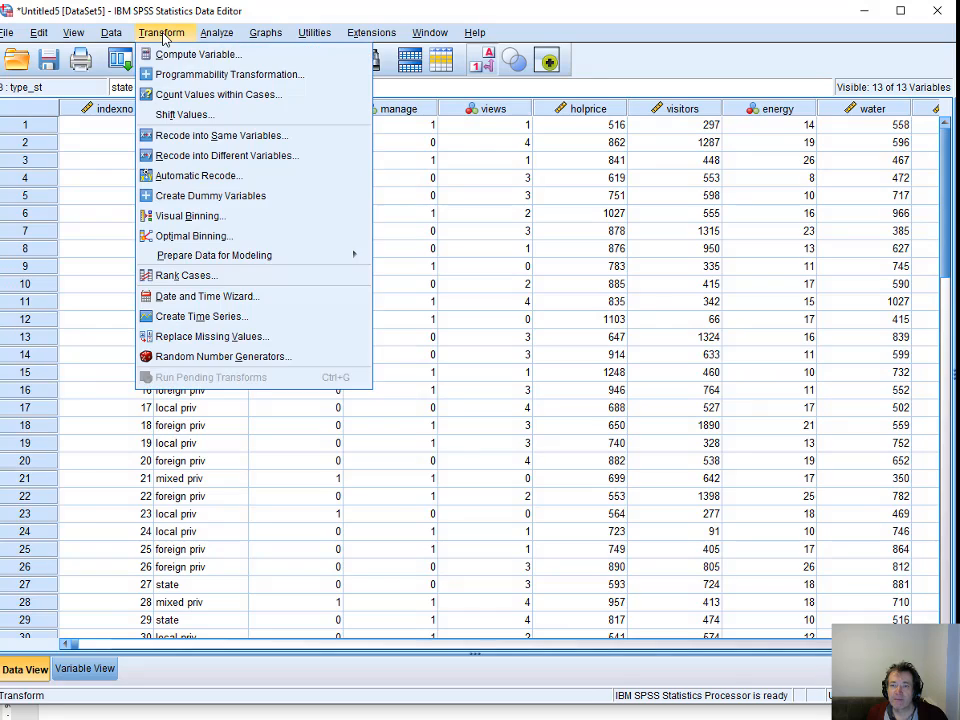
left_click(170, 155)
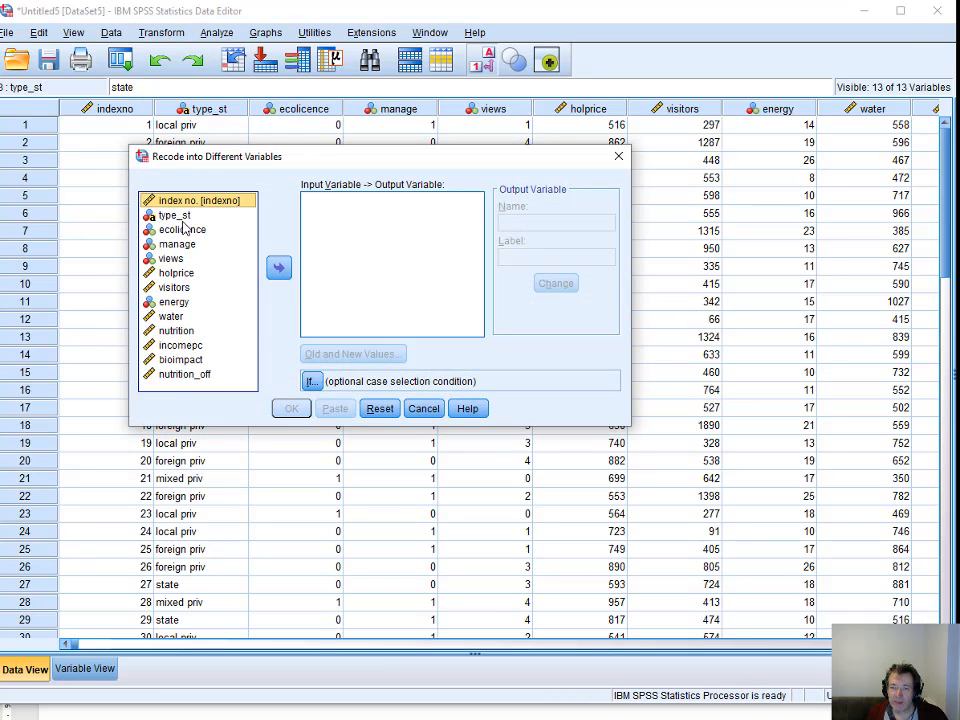
left_click(175, 215)
left_click(279, 267)
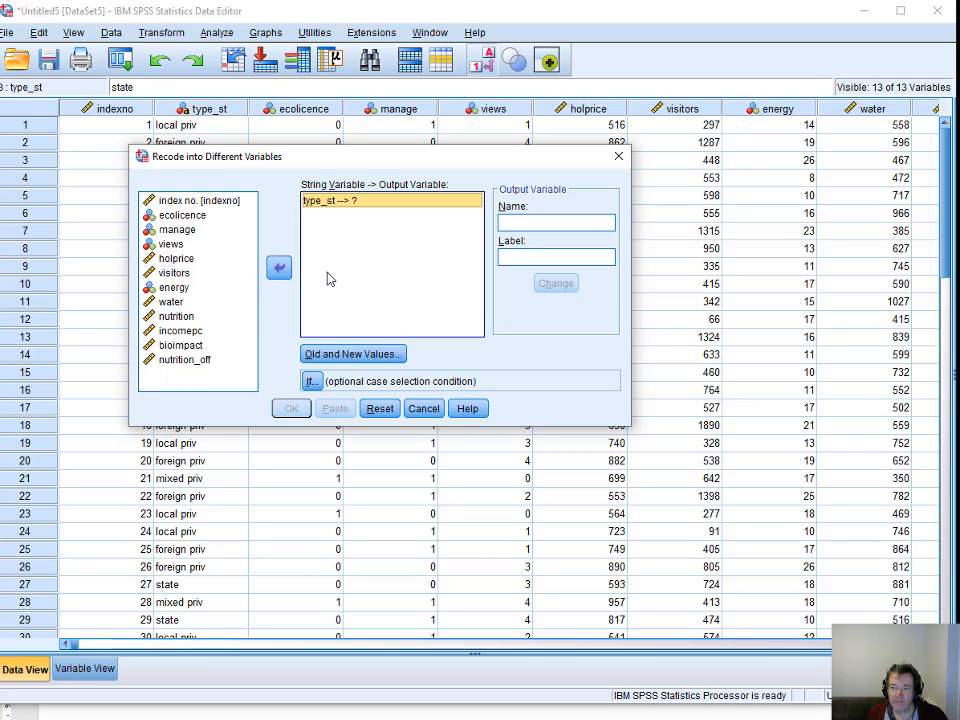
Name the recode's output variable type and apply it to type_st.
left_click(525, 218)
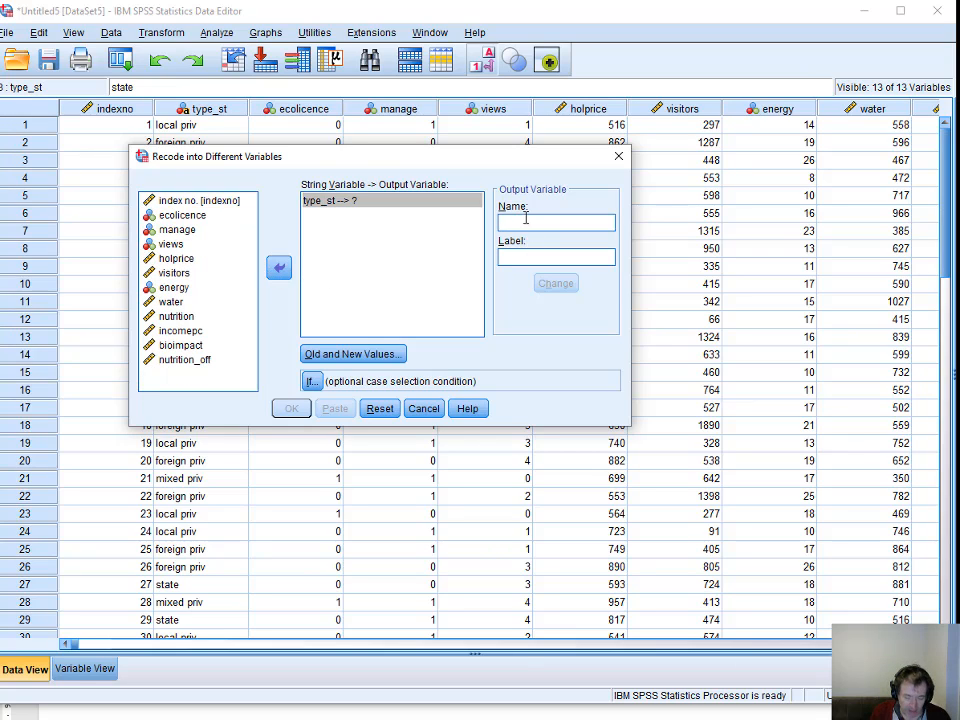
type("tyrp")
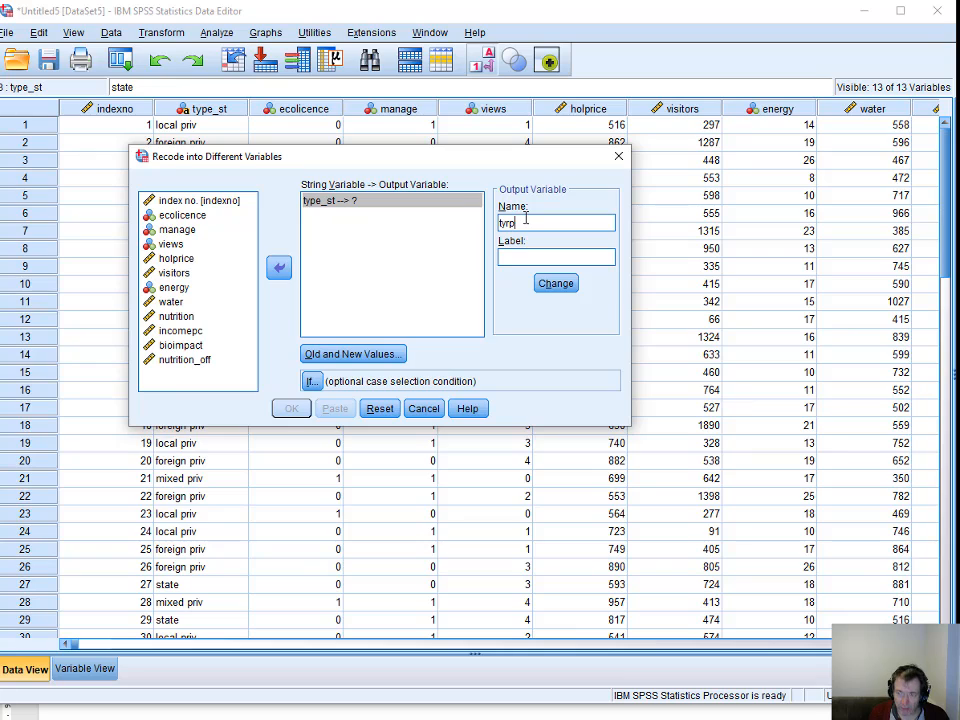
key("BackSpace")
key("BackSpace")
type("pe")
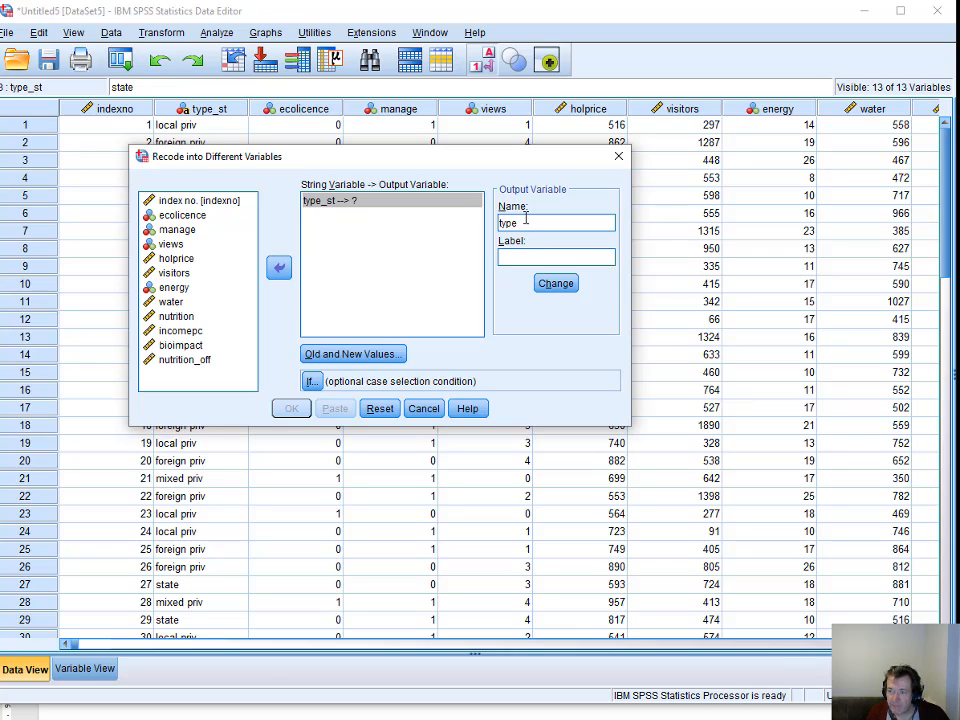
left_click(553, 284)
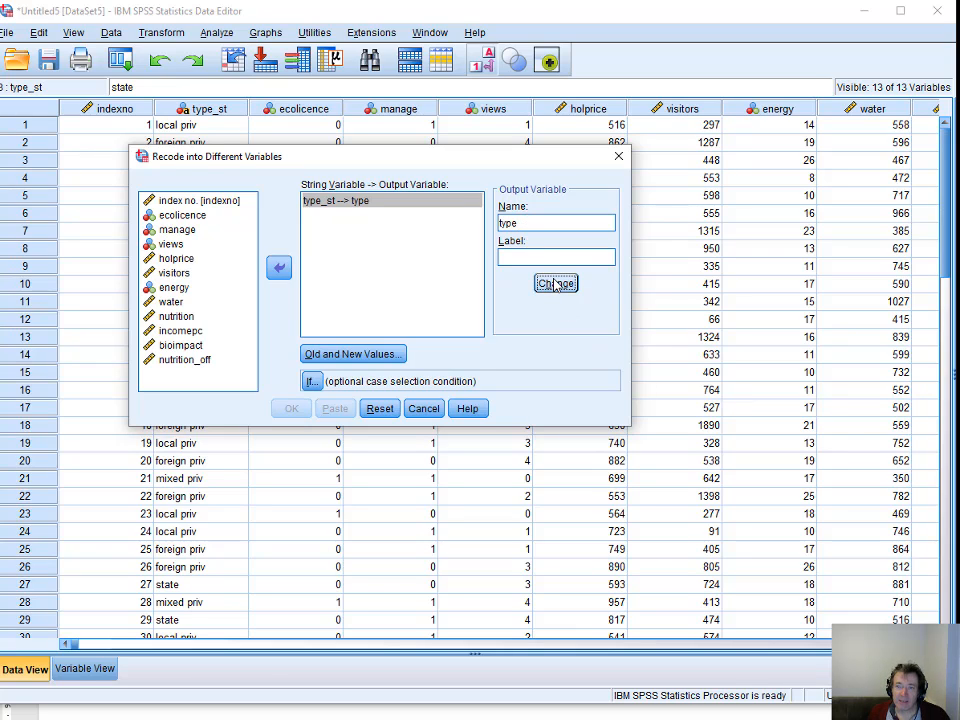
Open the old and new values definition and add the rule recoding state to 0.
left_click(358, 354)
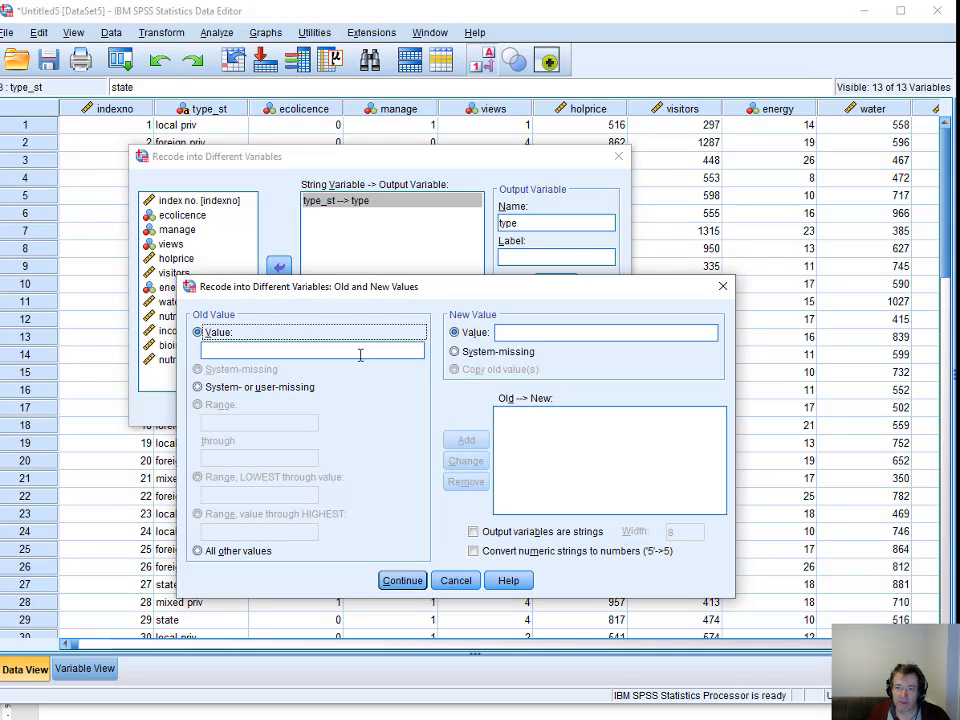
left_click(281, 354)
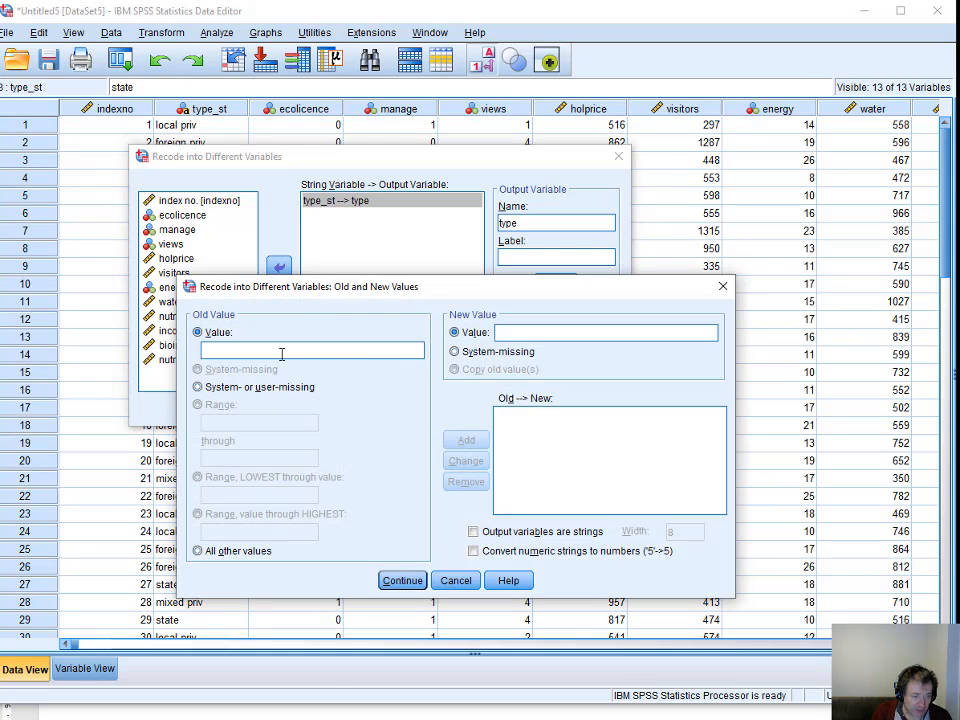
type("state")
key("Tab")
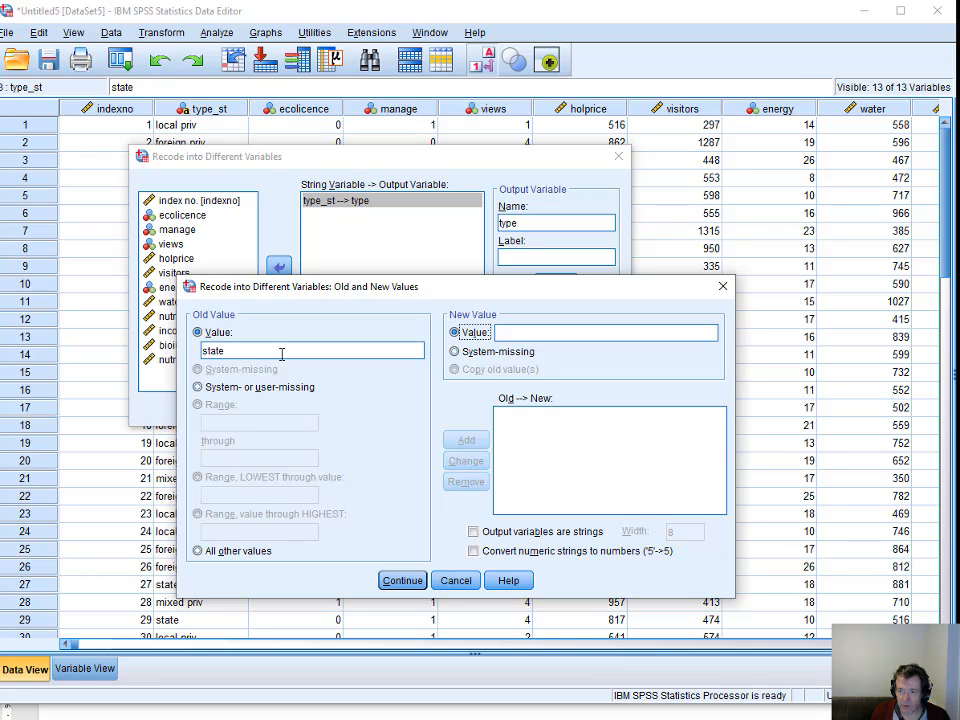
key("Tab")
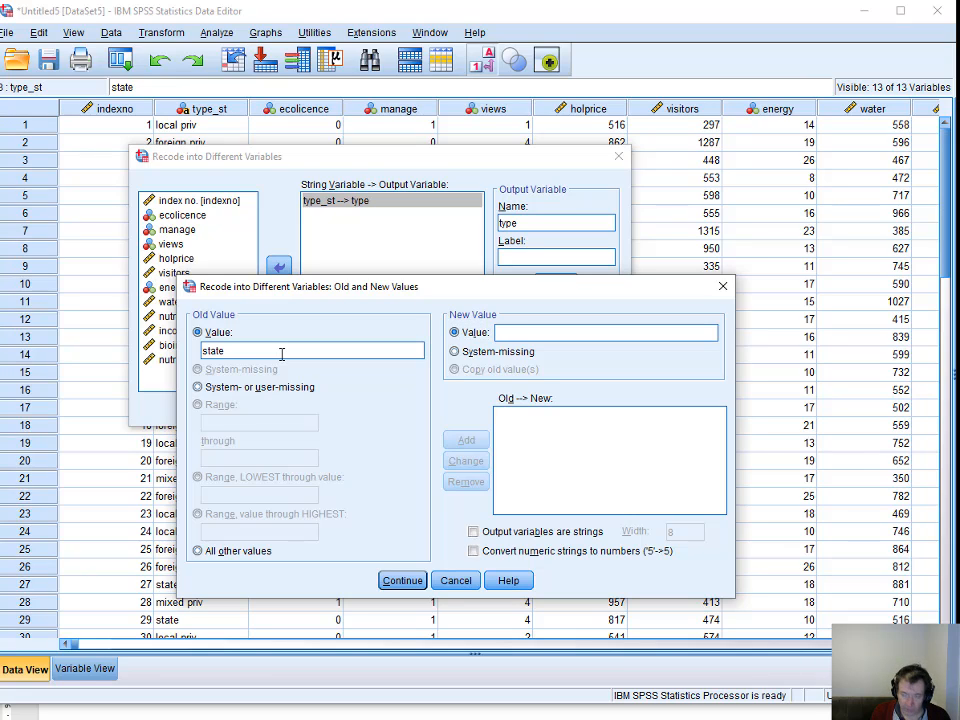
type("0")
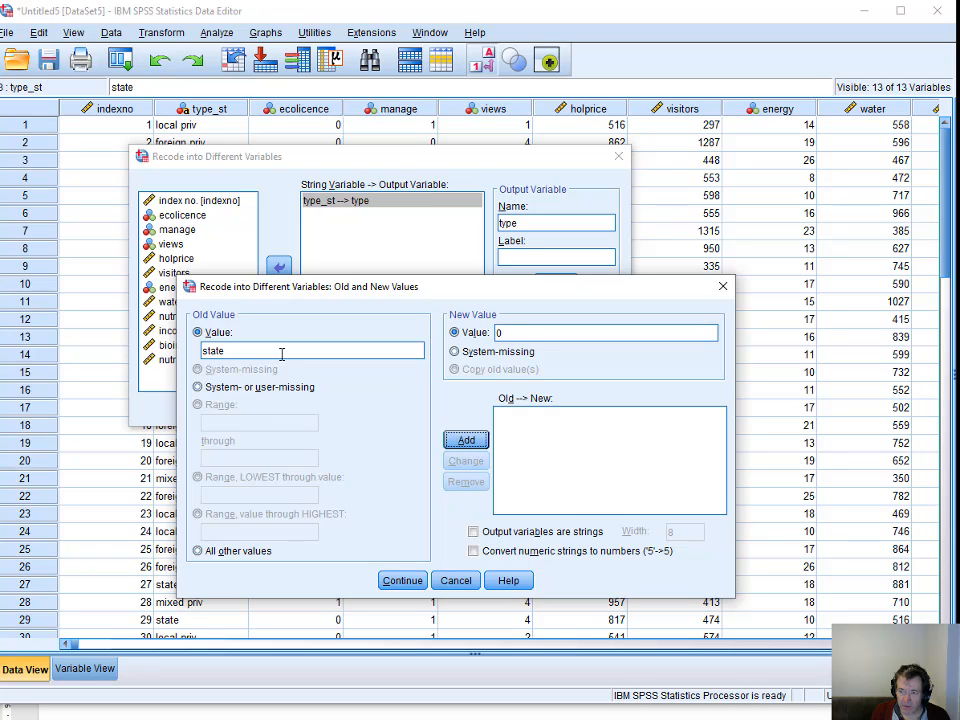
key("alt+a")
Add the recode rule that turns the old value local priv into 1.
key("Tab")
key("Tab")
key("Tab")
key("Tab")
key("Tab")
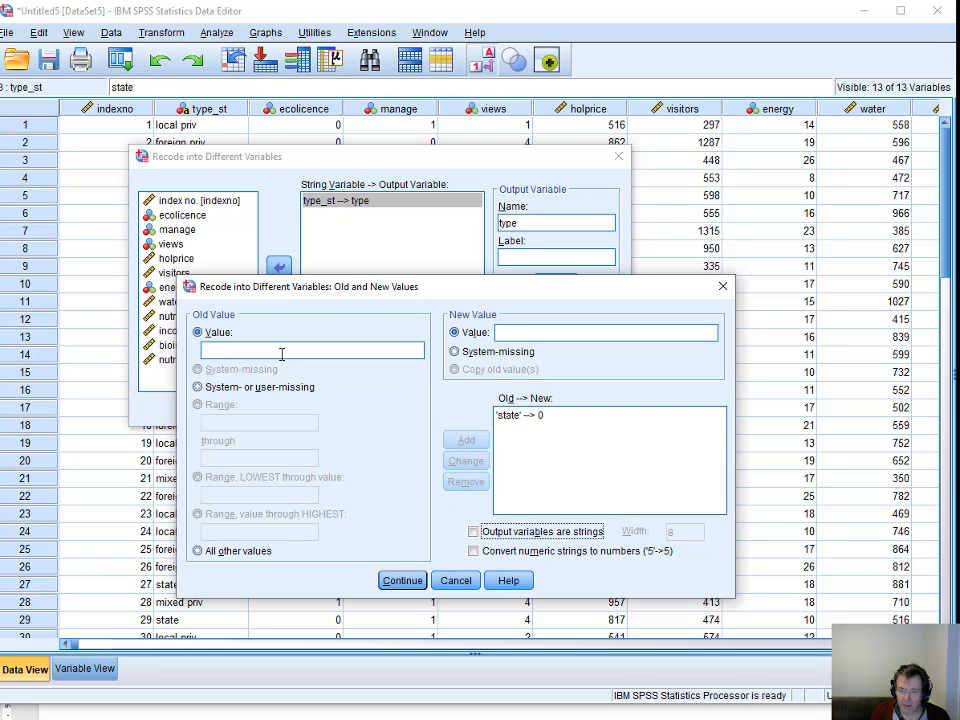
key("Tab")
key("Tab")
key("Tab")
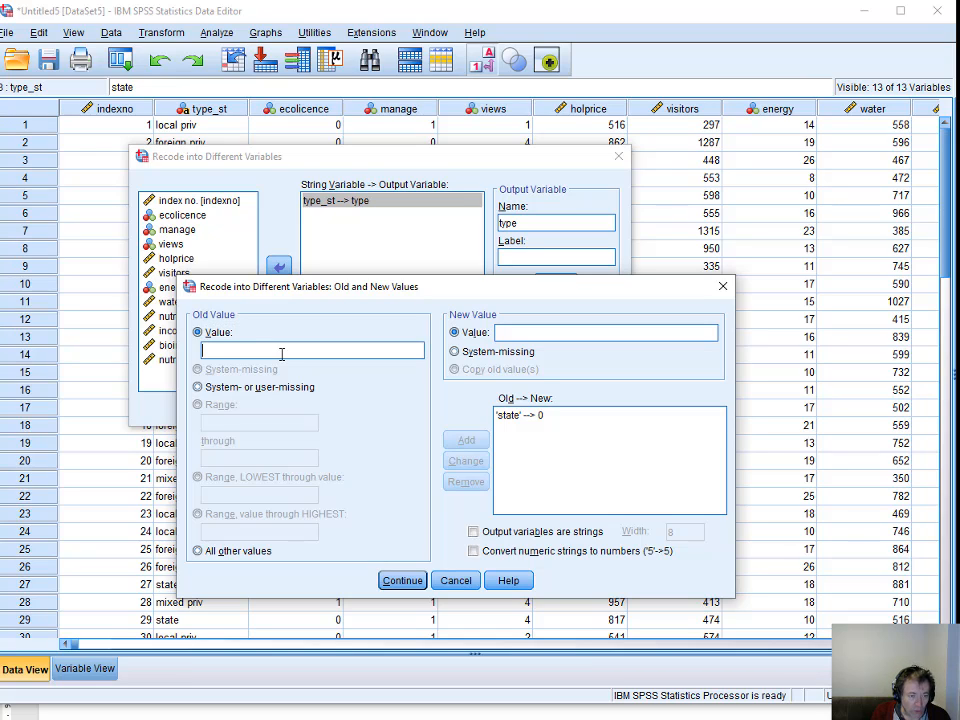
type("local pri")
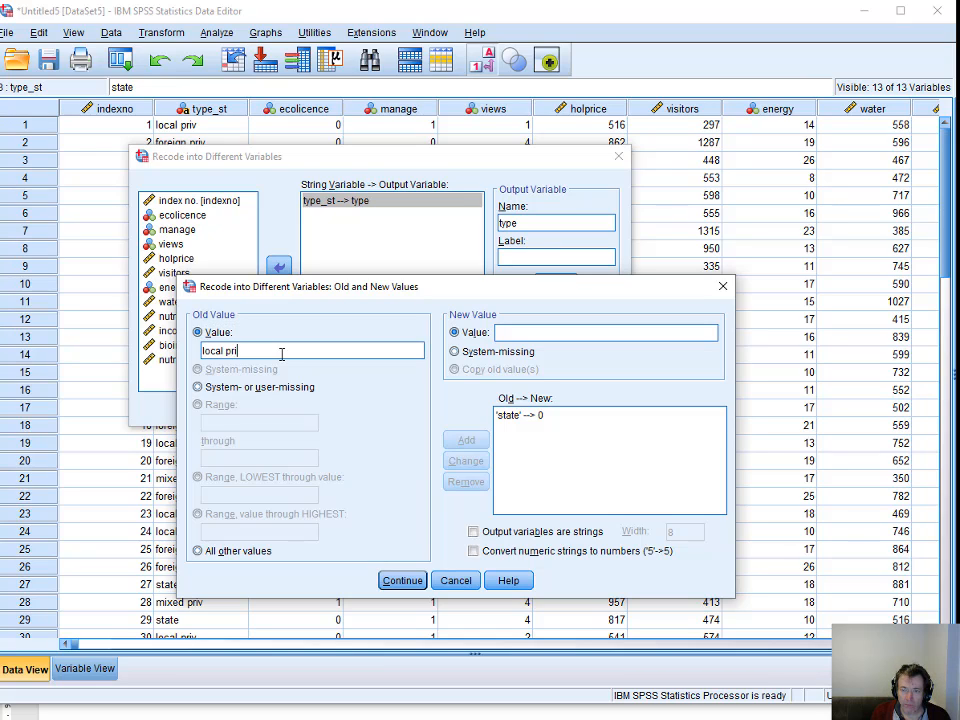
type("v")
key("Tab")
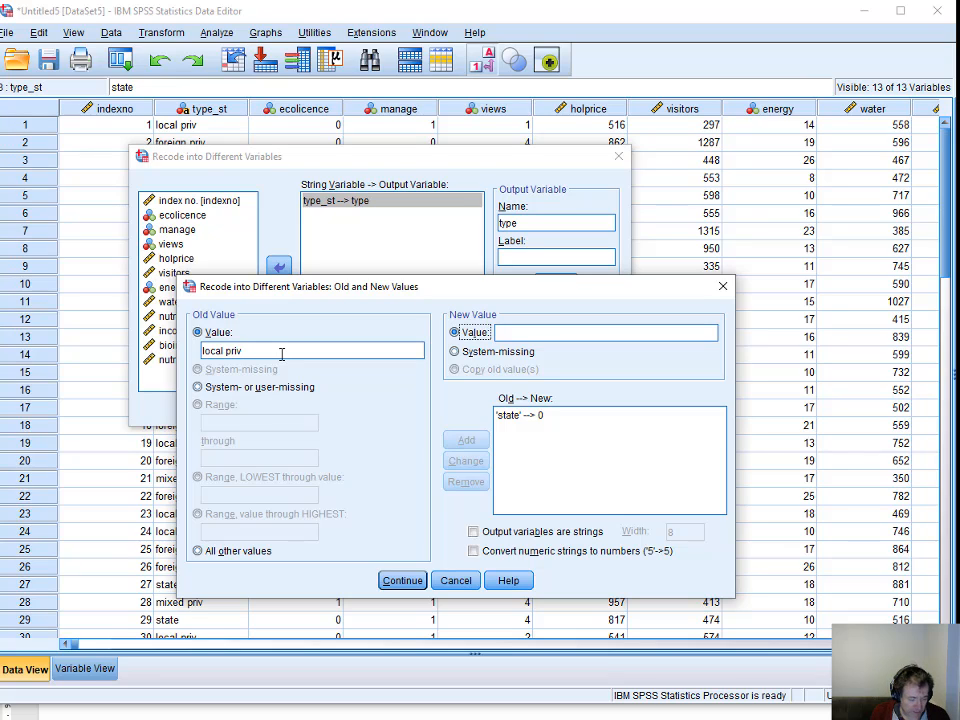
key("Tab")
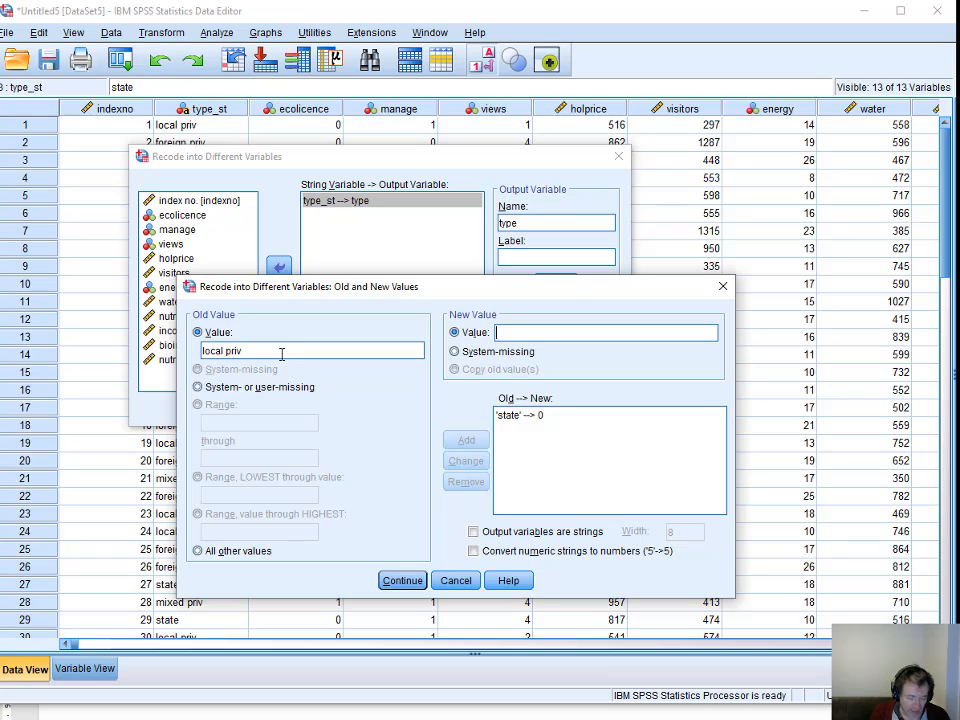
type("1")
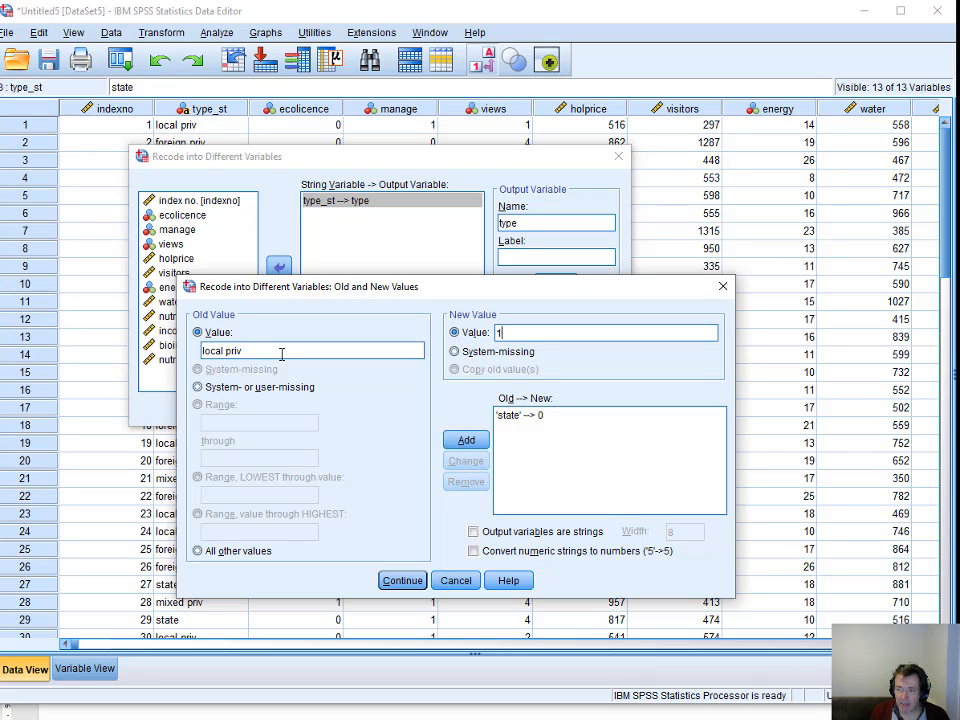
key("Tab")
key("space")
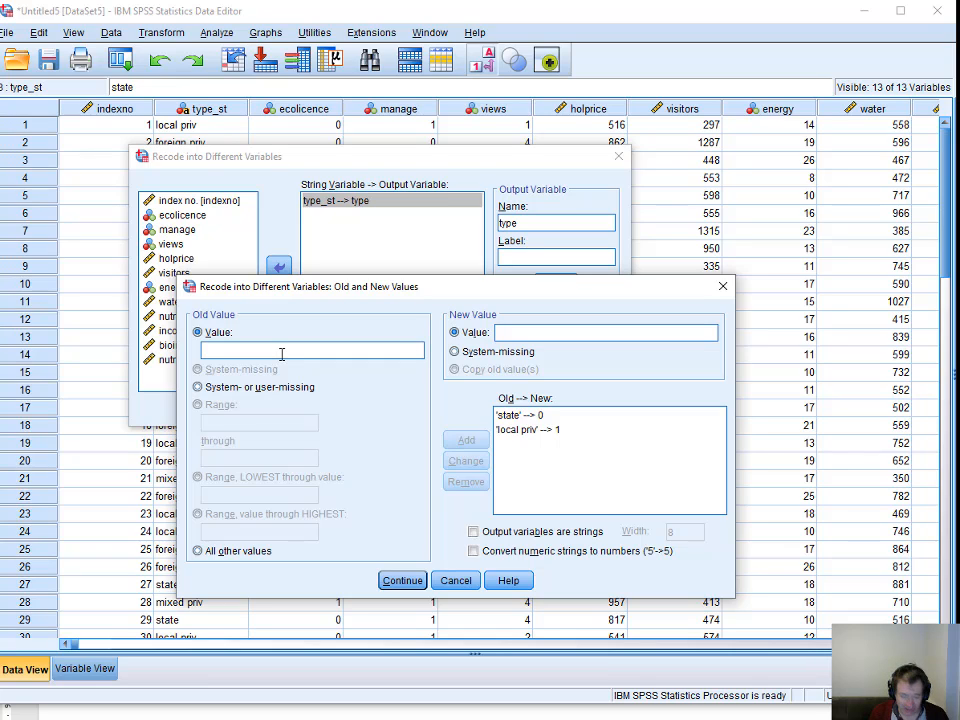
Add the recode rule that turns the old value foreign priv into 2.
left_click(281, 354)
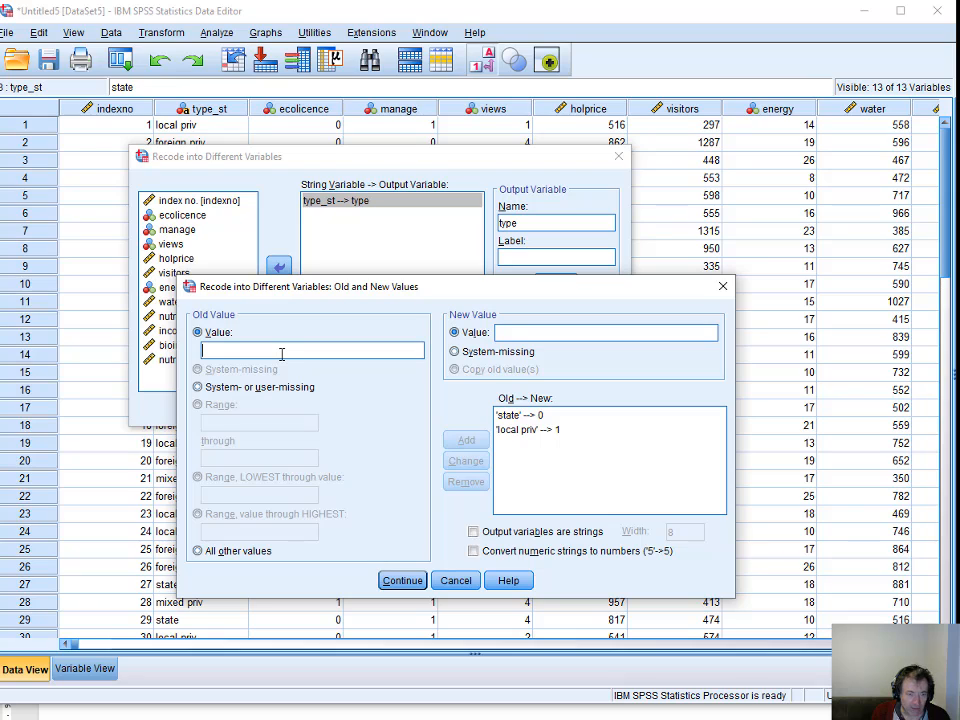
type("for")
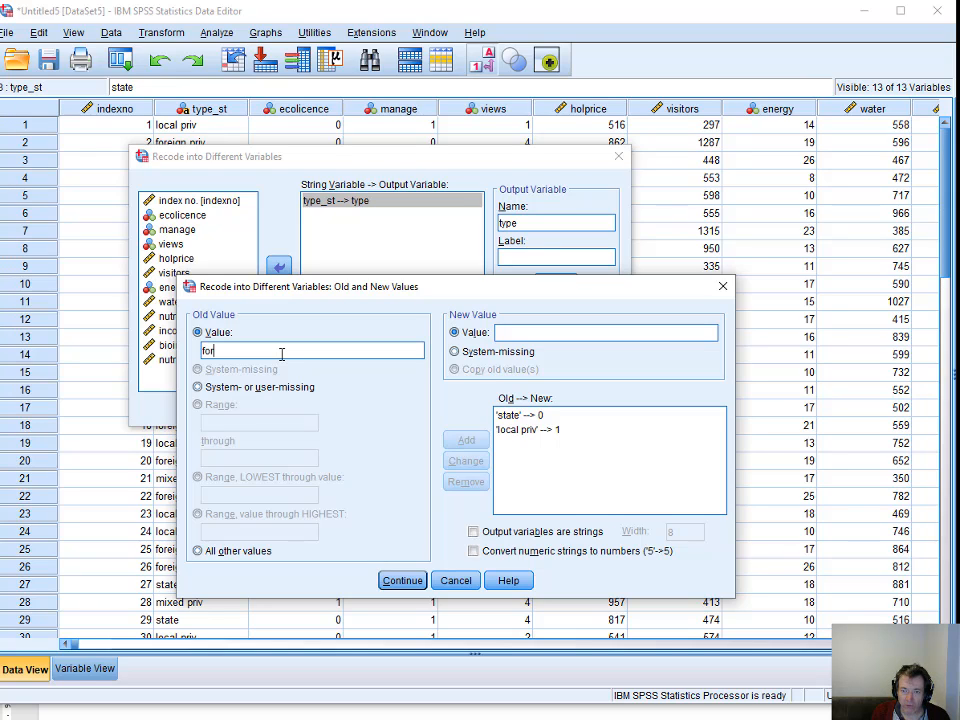
type("eign priv")
key("Tab")
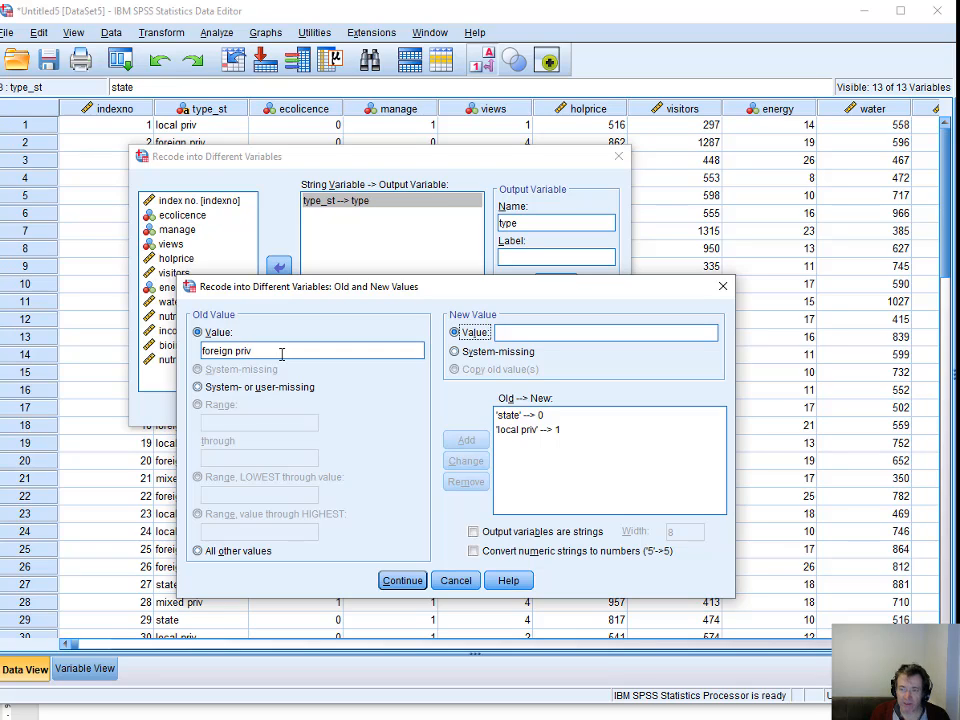
key("Tab")
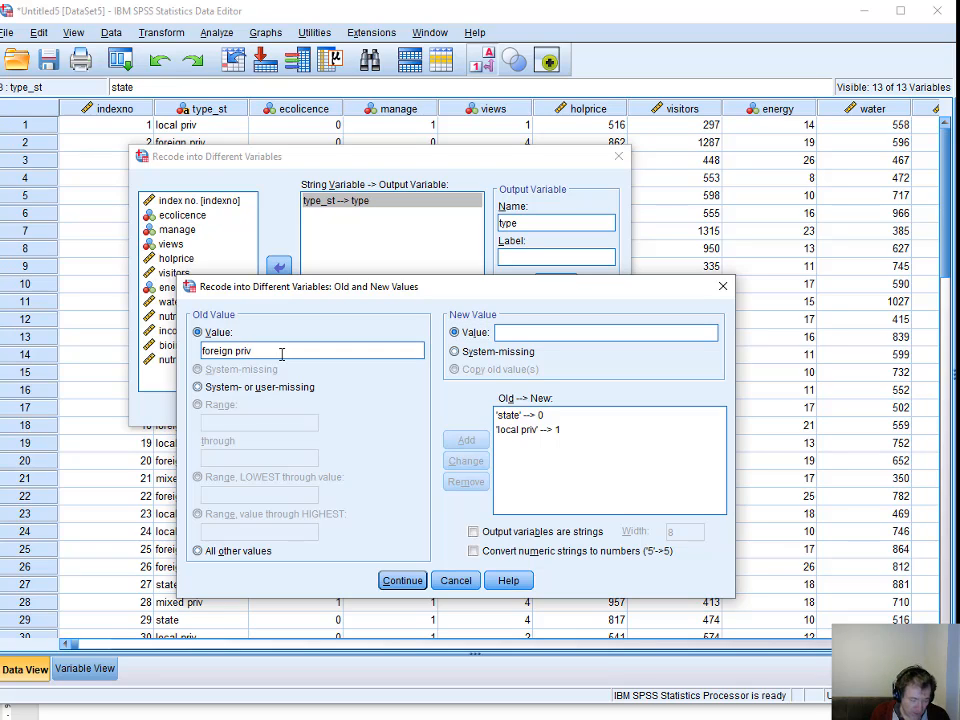
type("2")
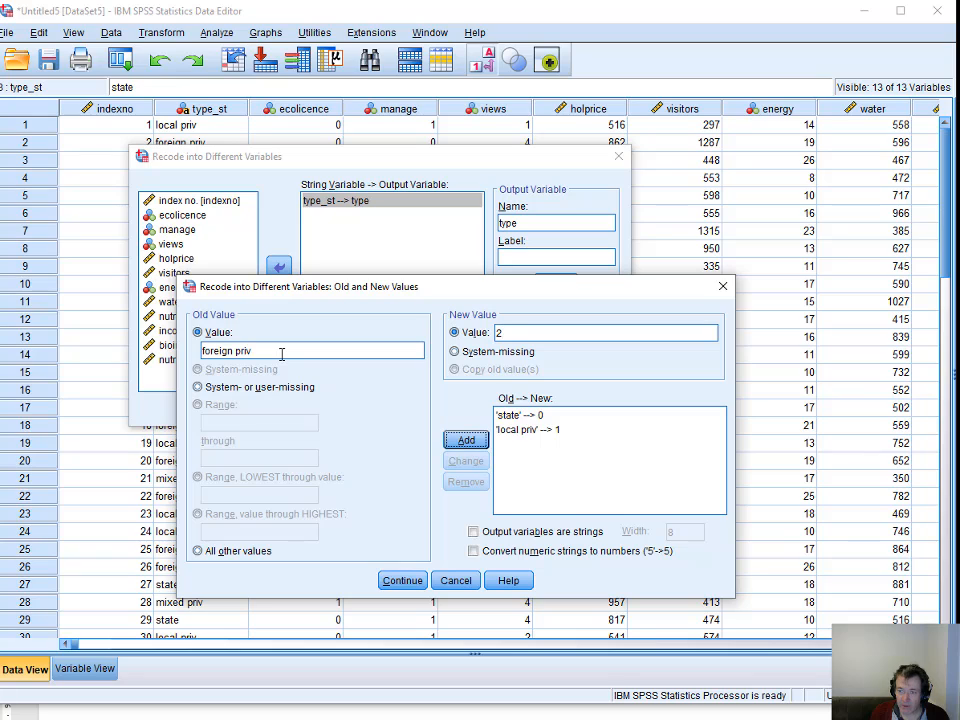
key("Return")
Add the recode rule that turns the old value mixed priv into 3.
left_click(281, 354)
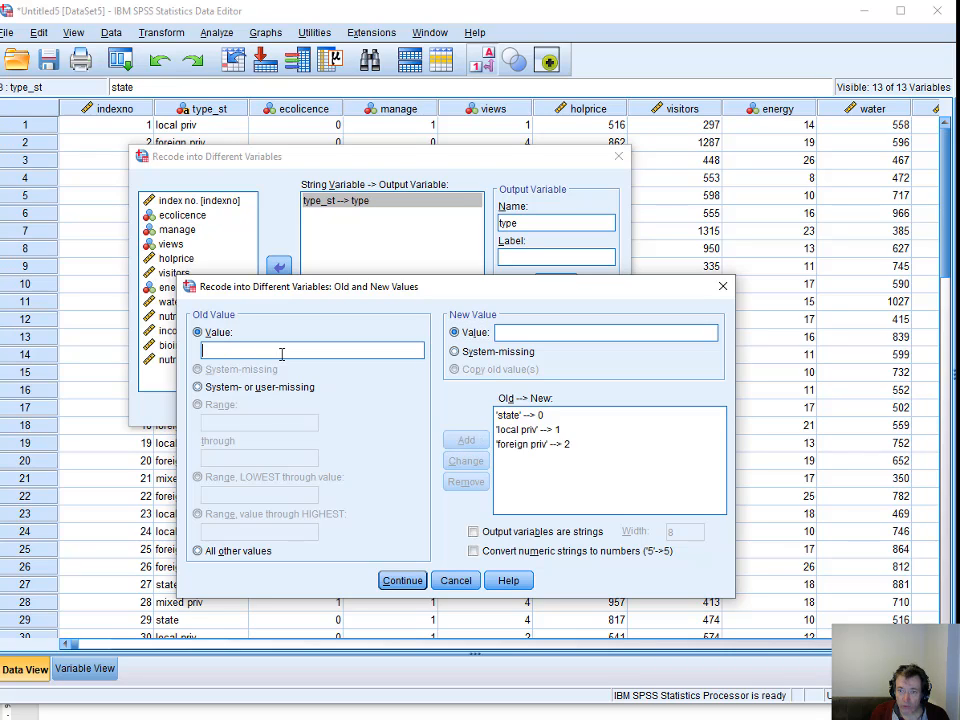
type("mi")
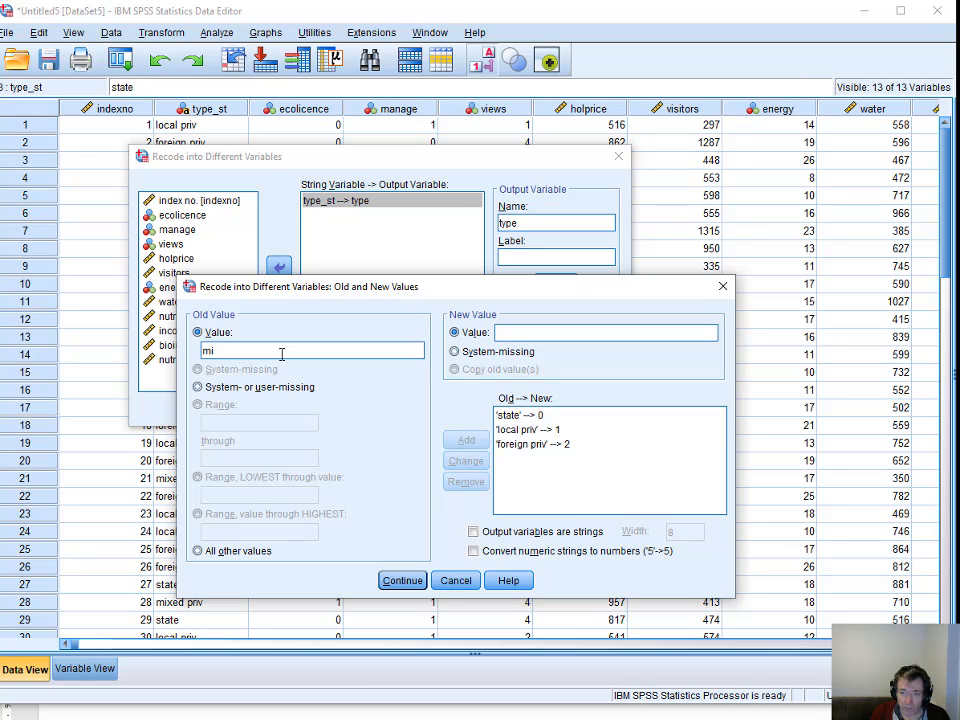
type("x")
key("BackSpace")
type("xed ")
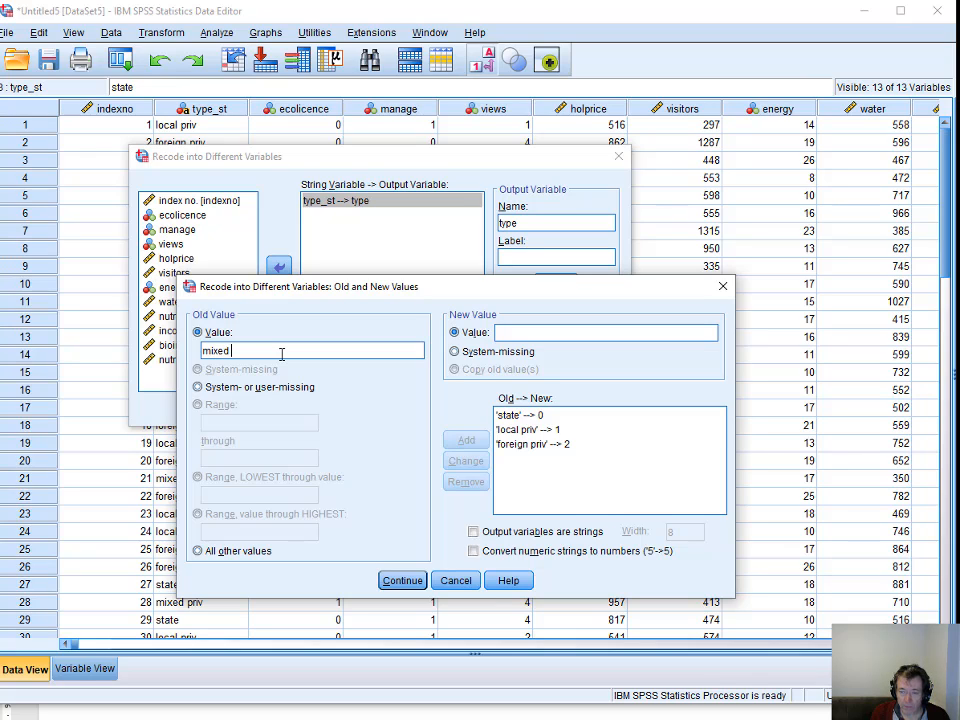
type("priv")
key("Tab")
key("Tab")
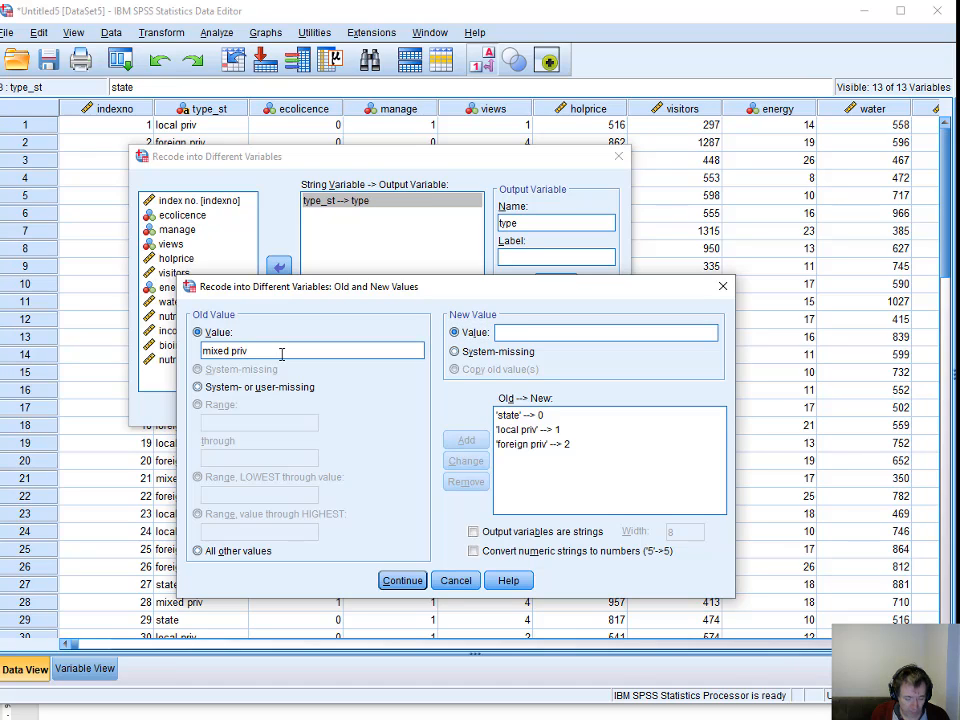
type("3")
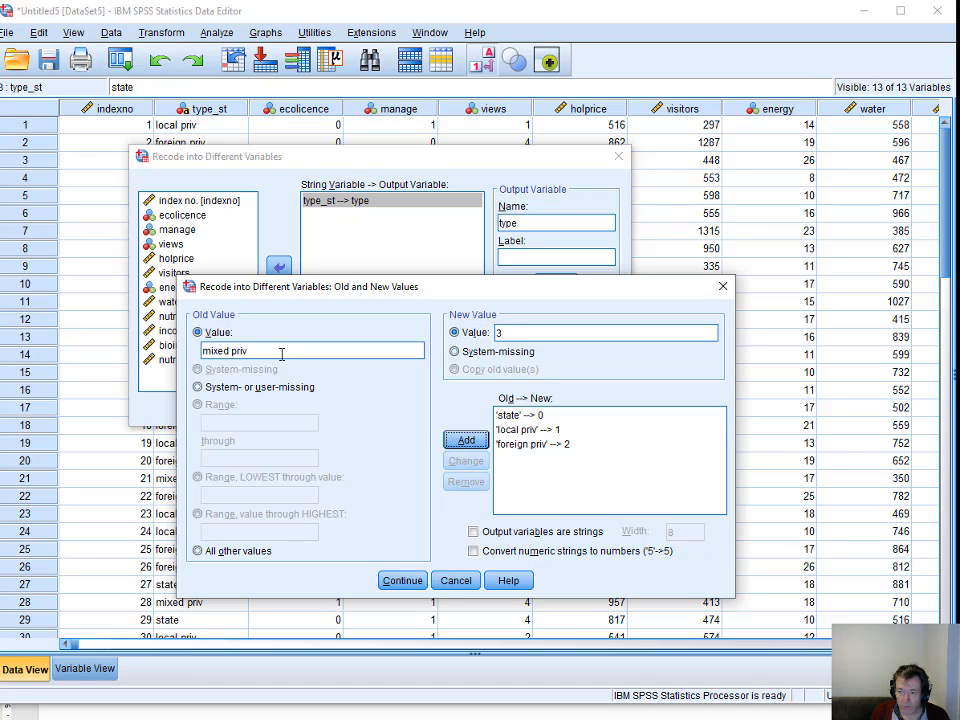
key("Return")
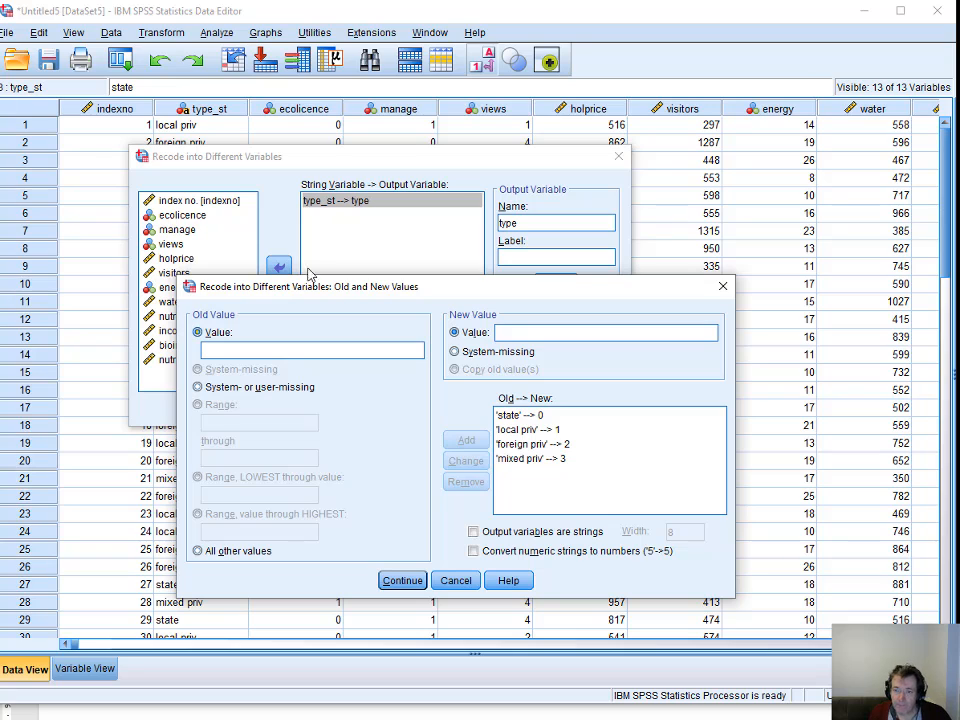
left_click_drag(452, 290, 636, 305)
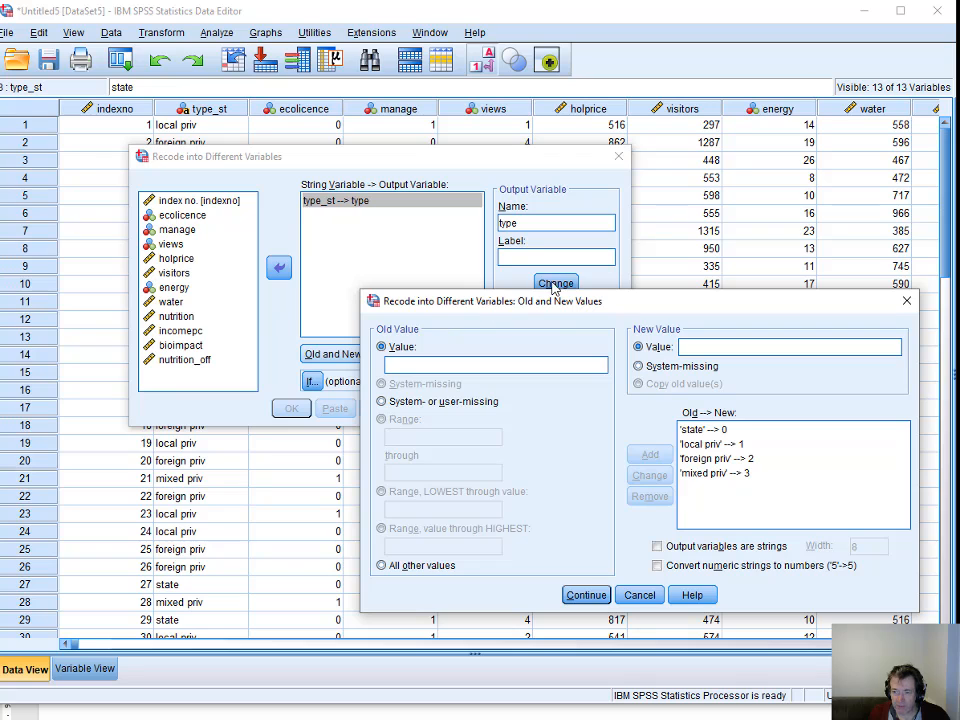
left_click_drag(551, 300, 336, 274)
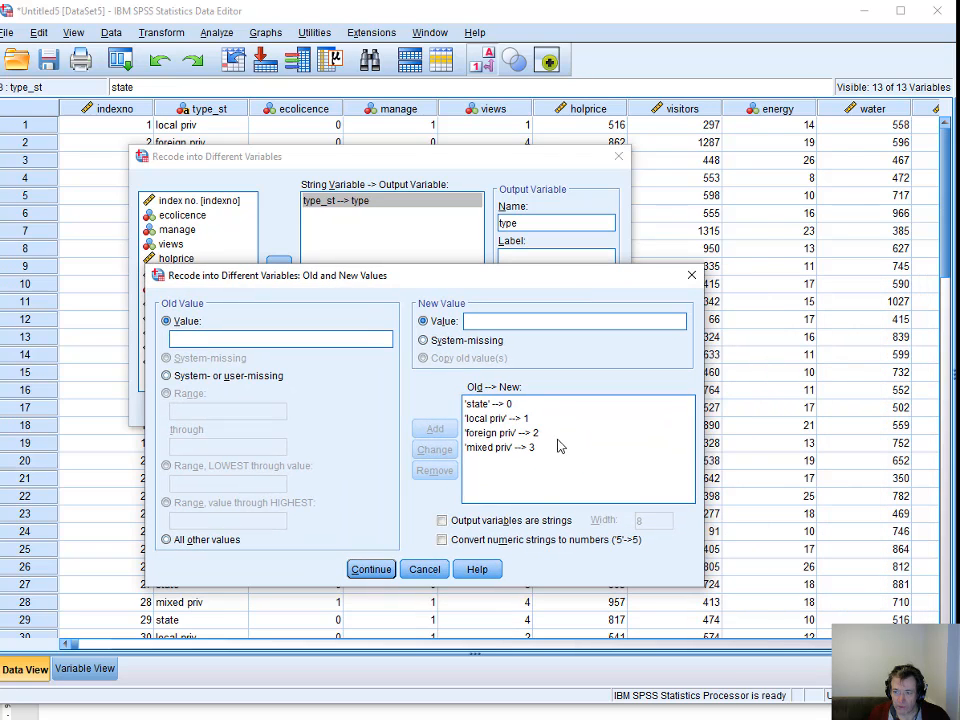
Run the recode of type_st into type, and move the new type variable directly below type_st in the variable list.
left_click(370, 569)
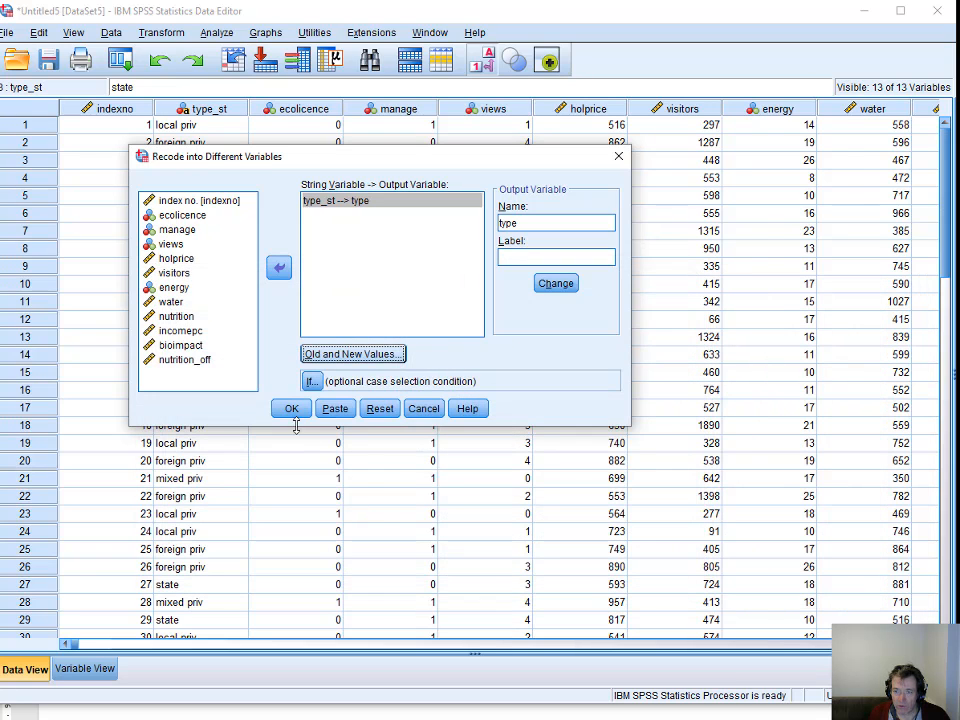
left_click(291, 409)
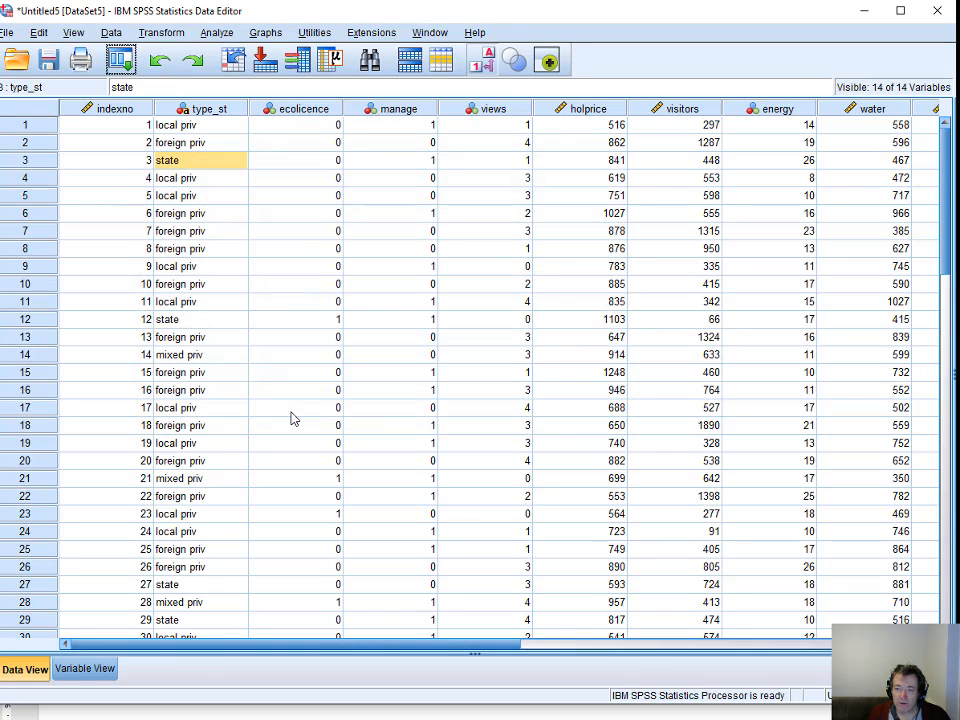
left_click(100, 670)
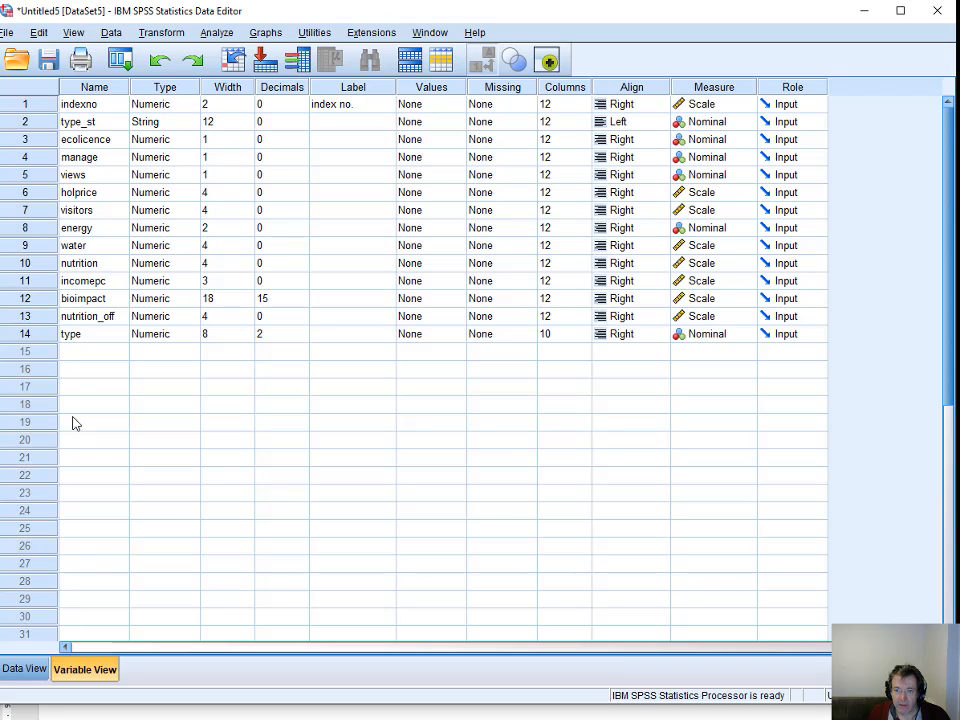
left_click(37, 341)
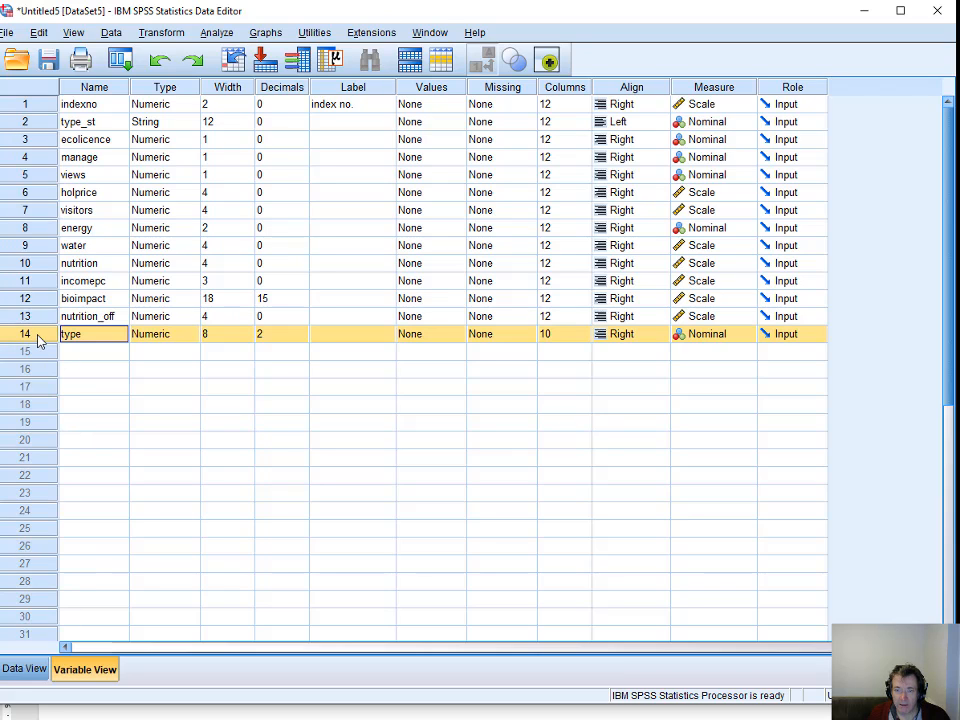
left_click_drag(37, 341, 11, 142)
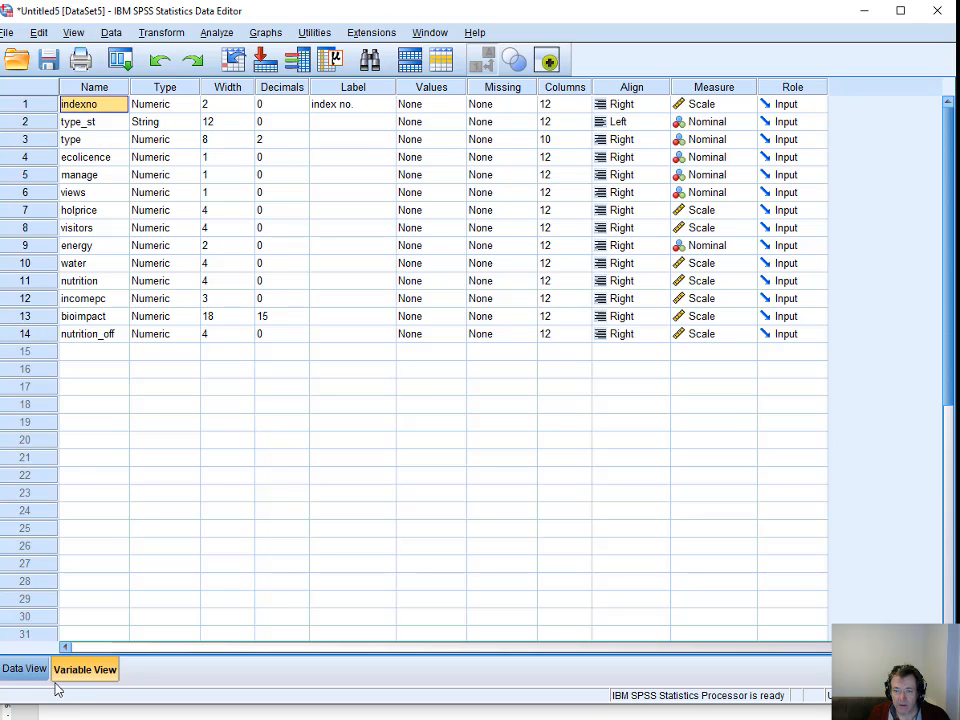
Check the recoded type values against the type_st text across the data rows, and return to the variable definitions.
left_click(25, 669)
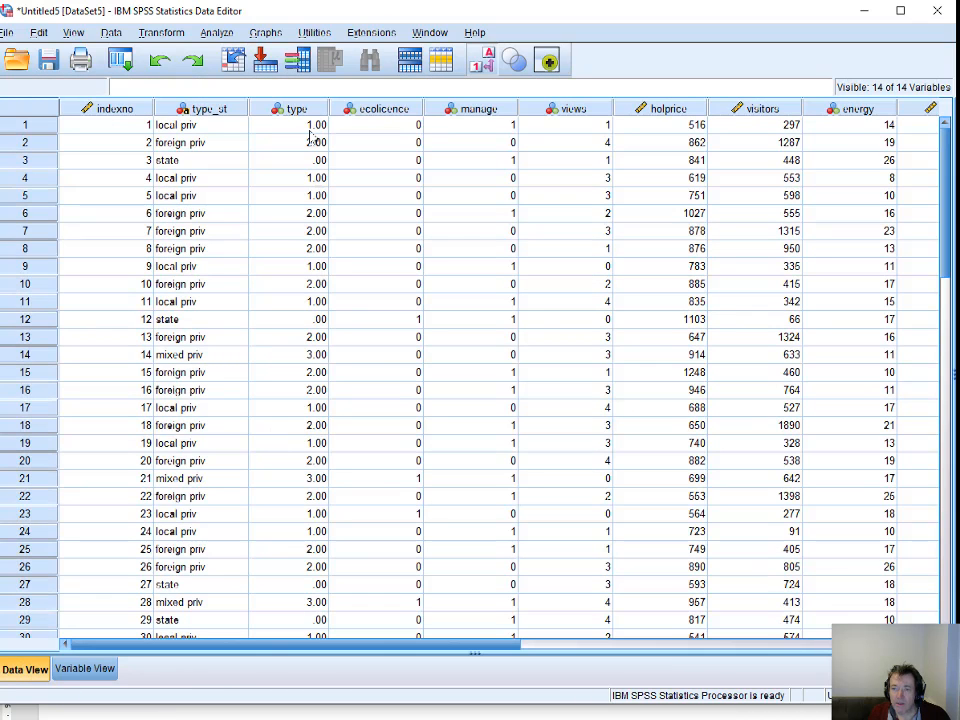
scroll(312, 378, "down", 15)
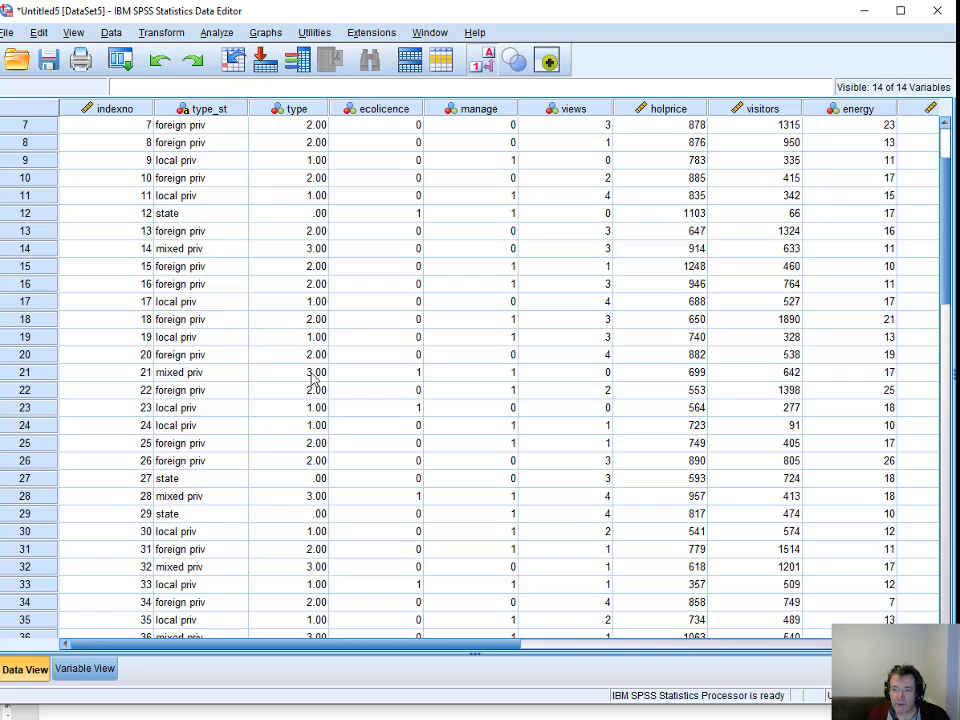
scroll(312, 378, "up", 15)
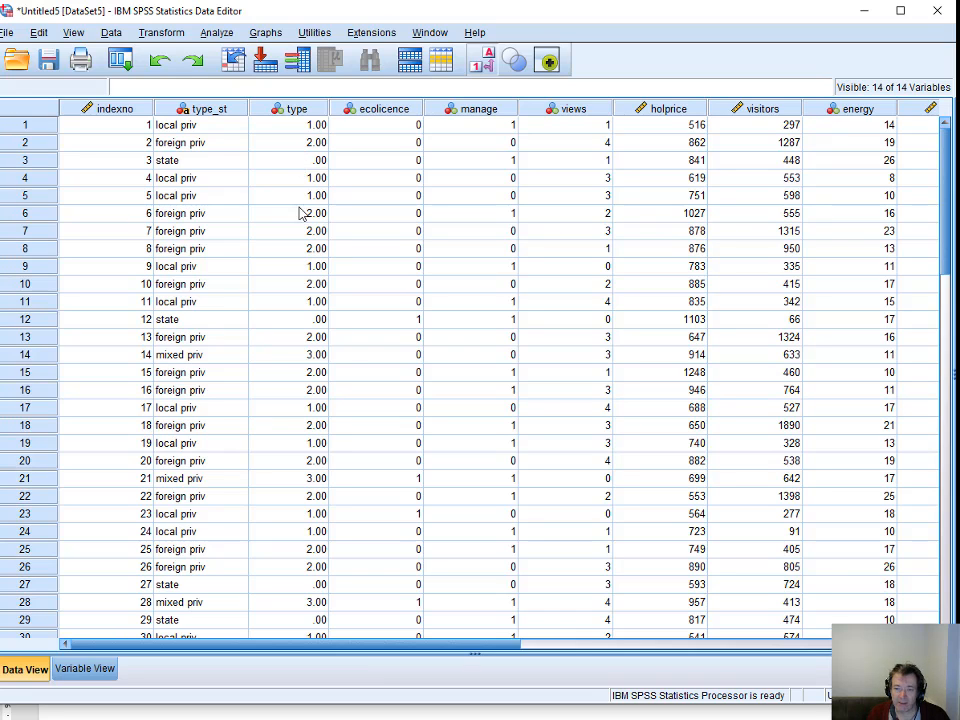
left_click(82, 674)
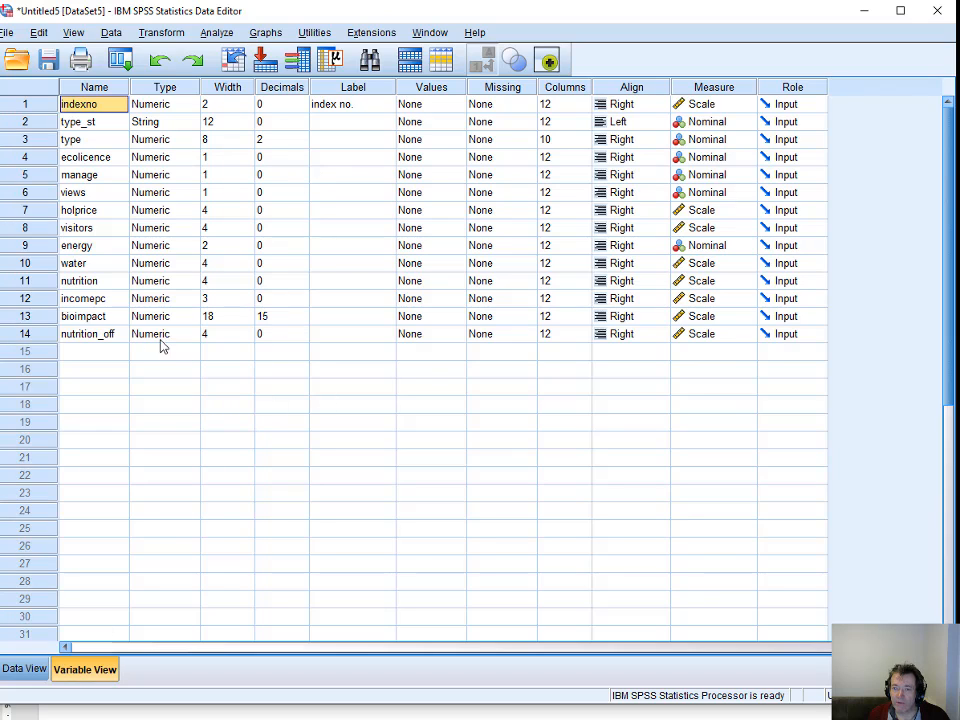
left_click(432, 335)
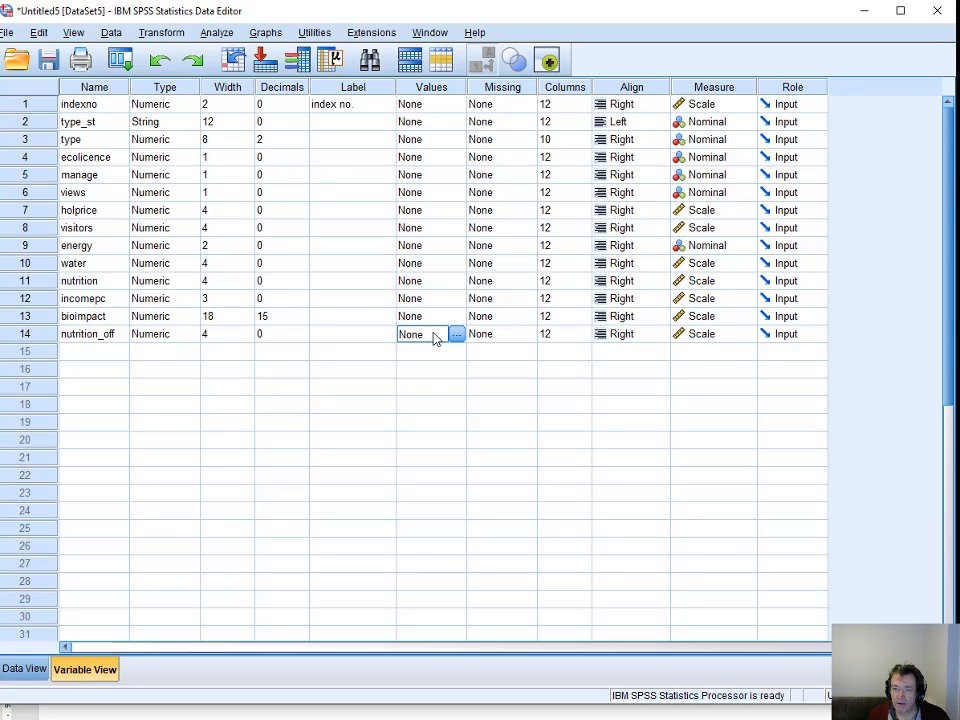
double_click(458, 122)
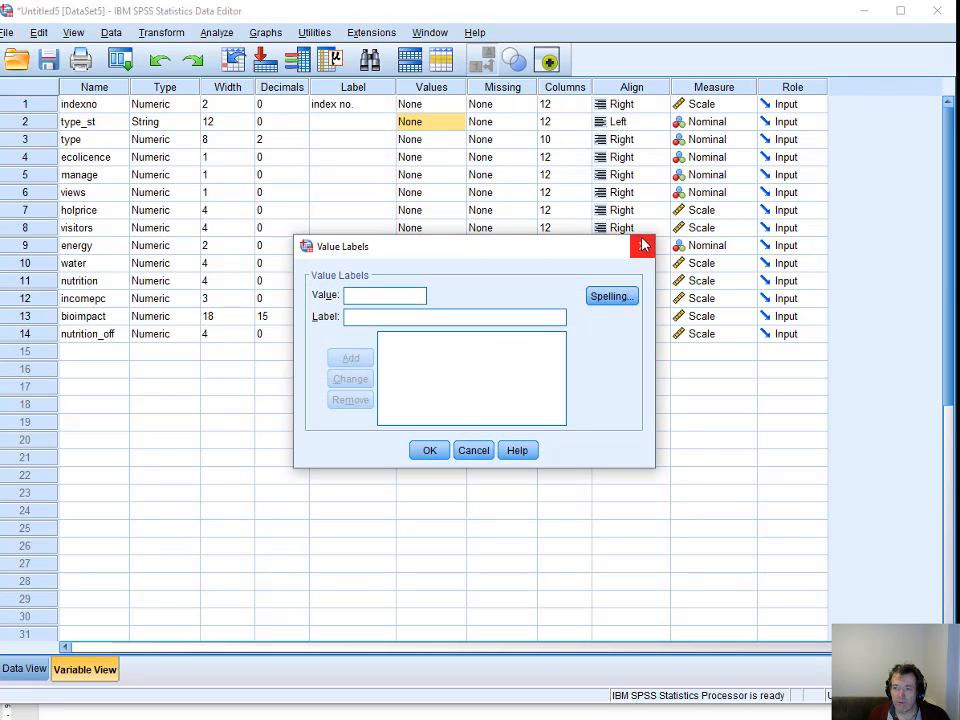
left_click(641, 244)
Open the value labels of the numeric type variable and add the label state for value 0.
double_click(456, 139)
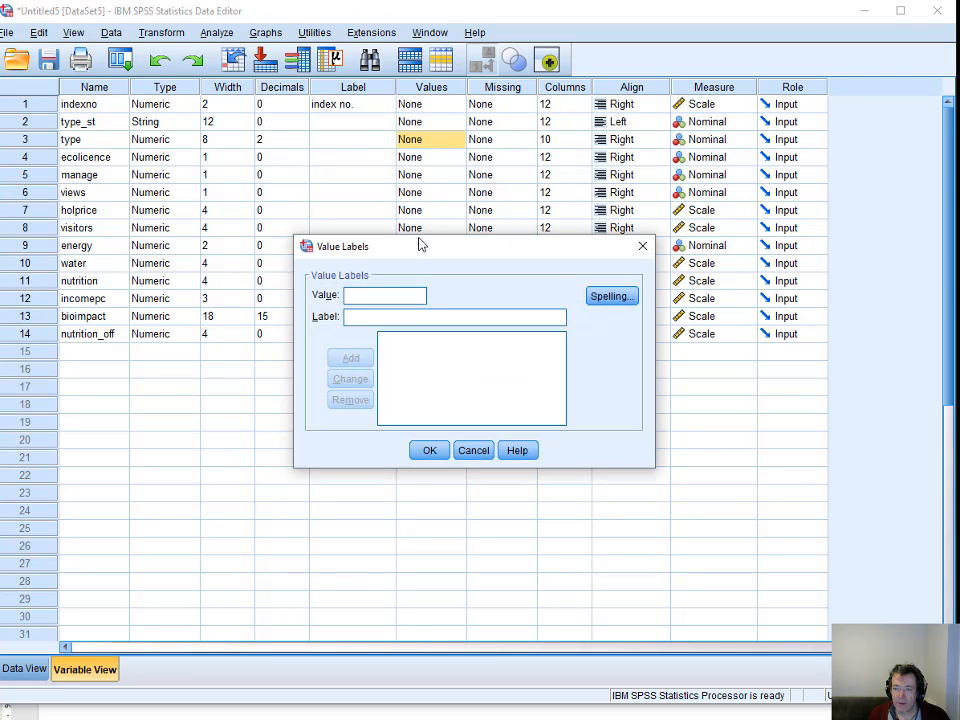
type("0")
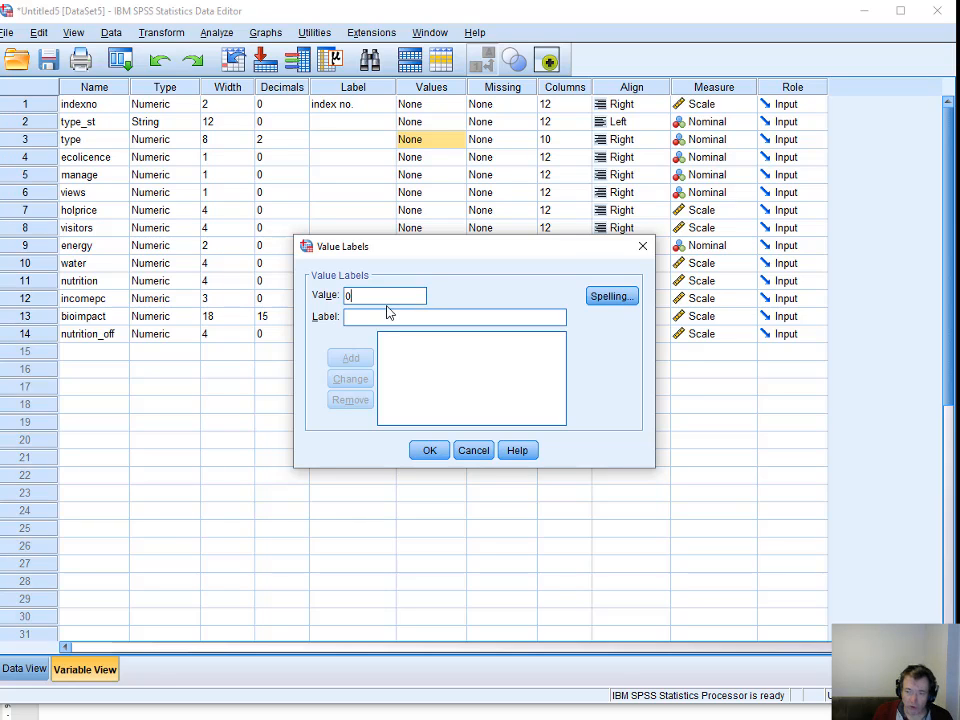
key("Tab")
type("state")
key("Tab")
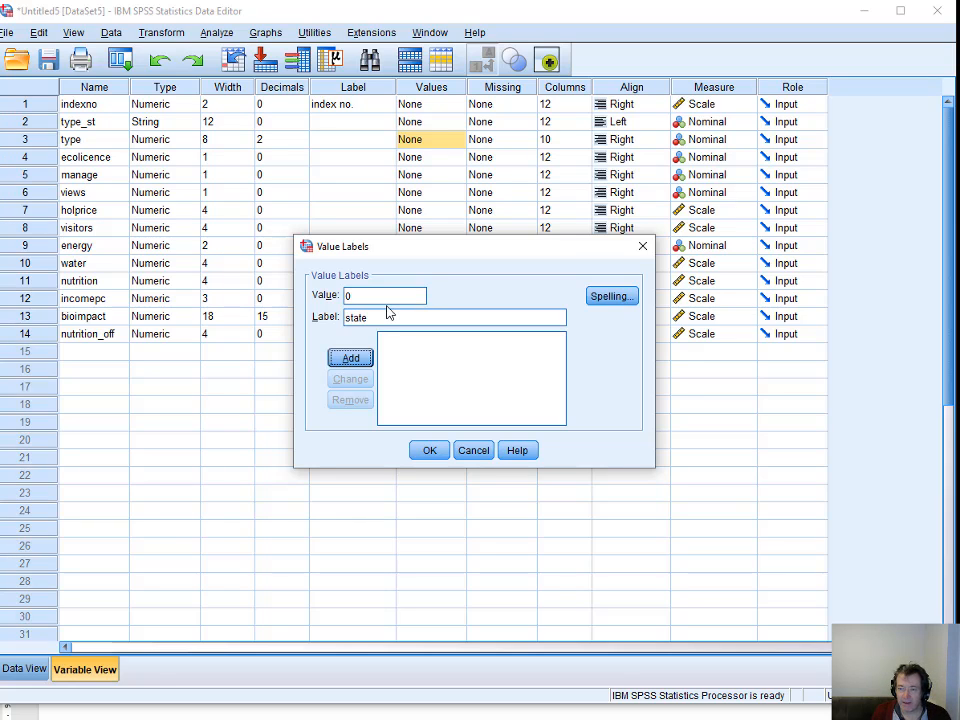
key("Return")
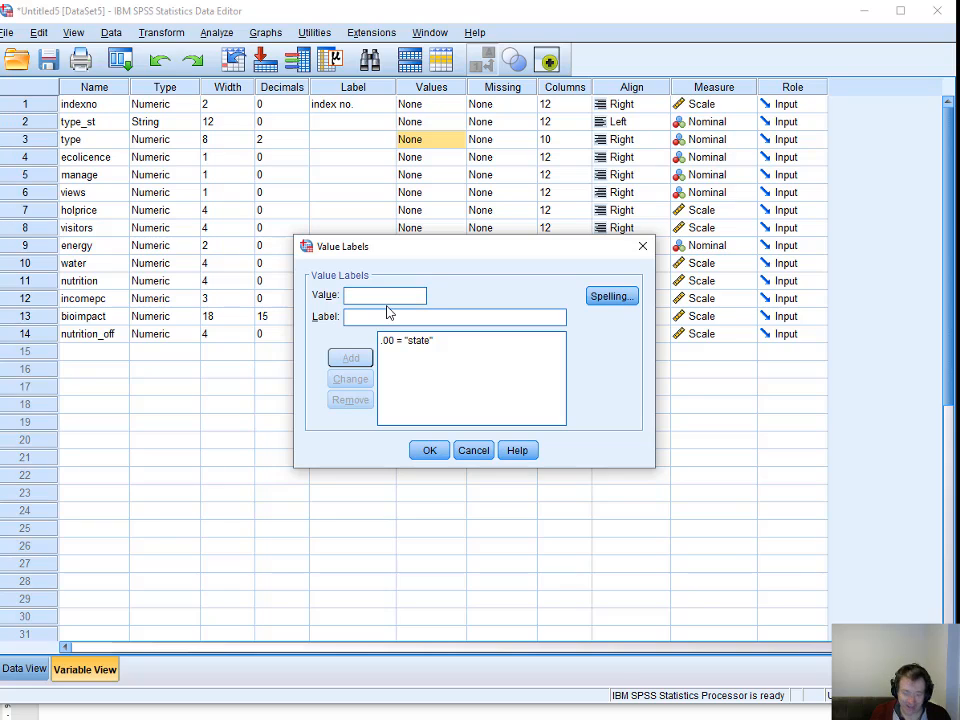
Add the value label local private for value 1 of the type variable.
type("1")
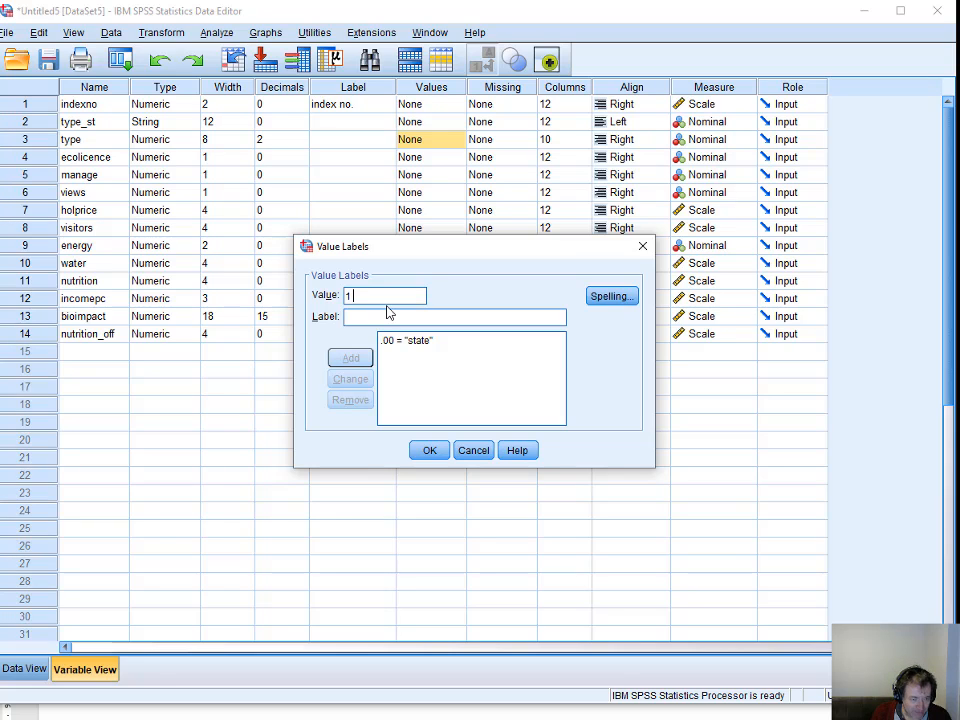
type(" local")
key("BackSpace")
key("BackSpace")
key("BackSpace")
key("BackSpace")
key("BackSpace")
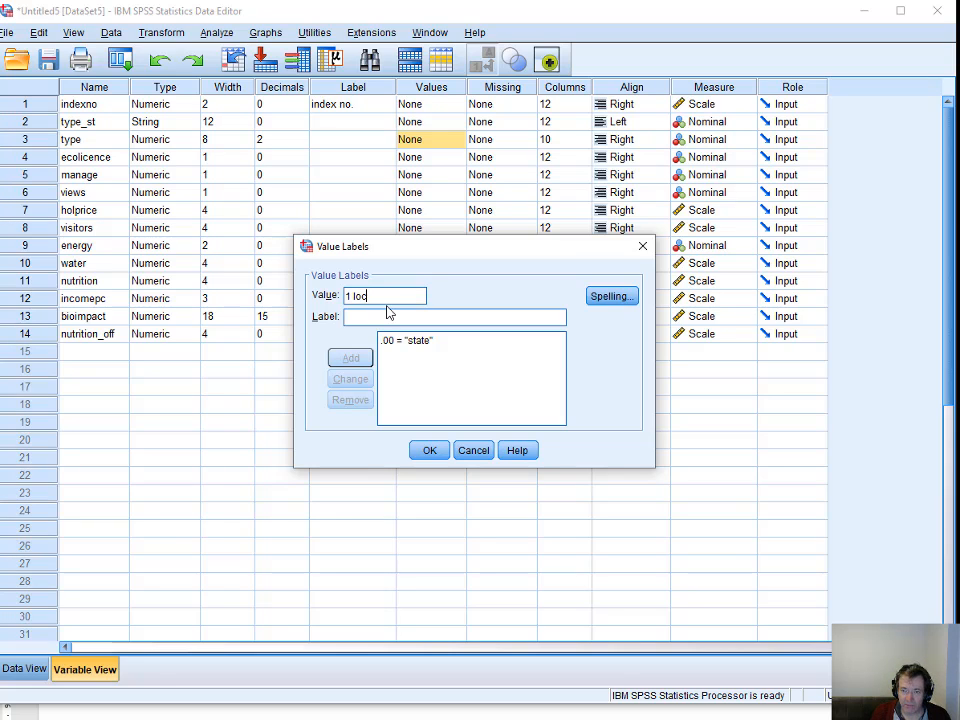
key("Tab")
type("local p")
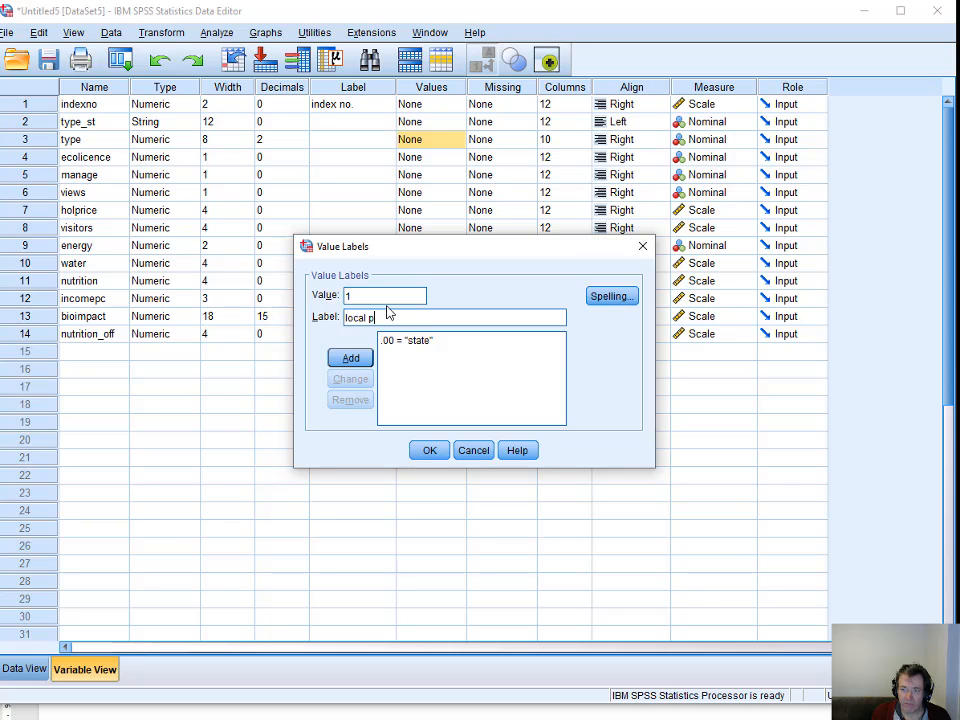
type("rivate")
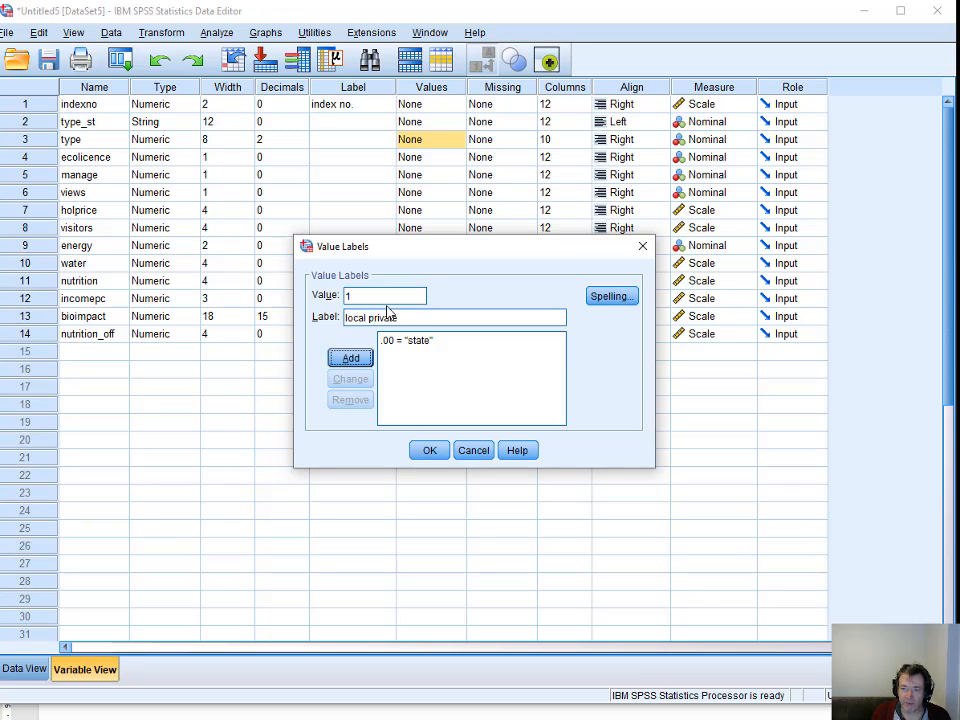
key("Return")
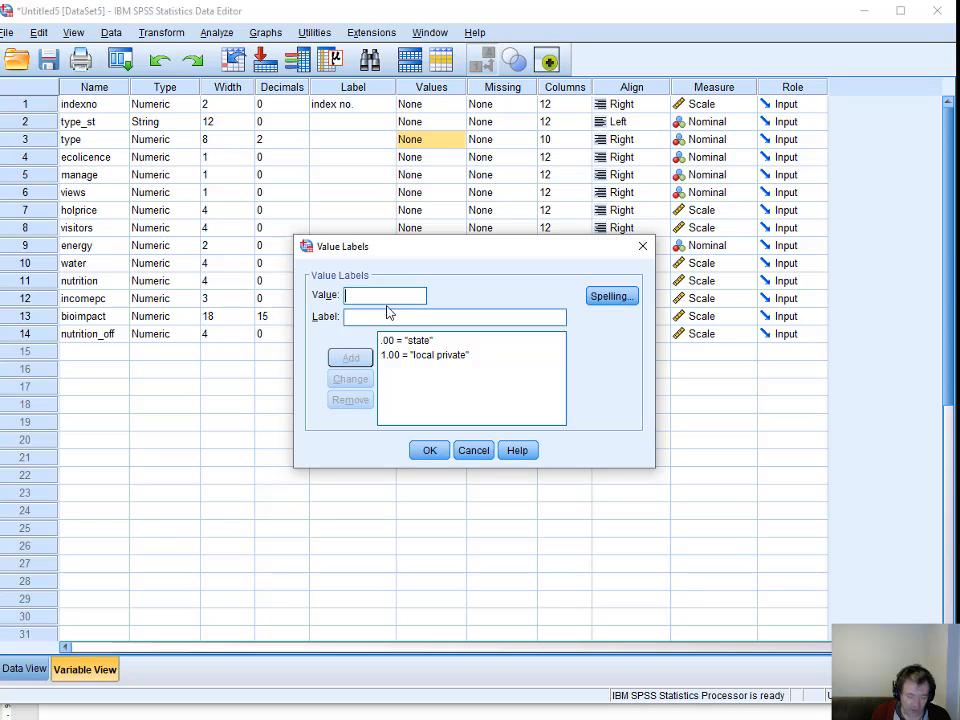
Add the value label foreign private for value 3 of the type variable.
type("3")
key("Tab")
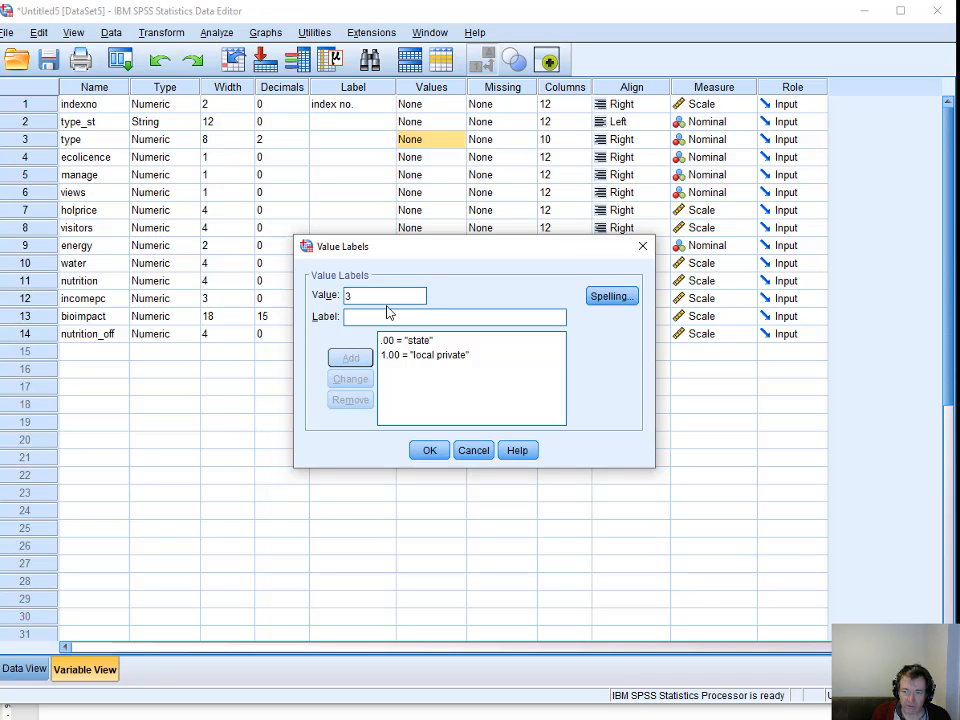
type("foreign priva")
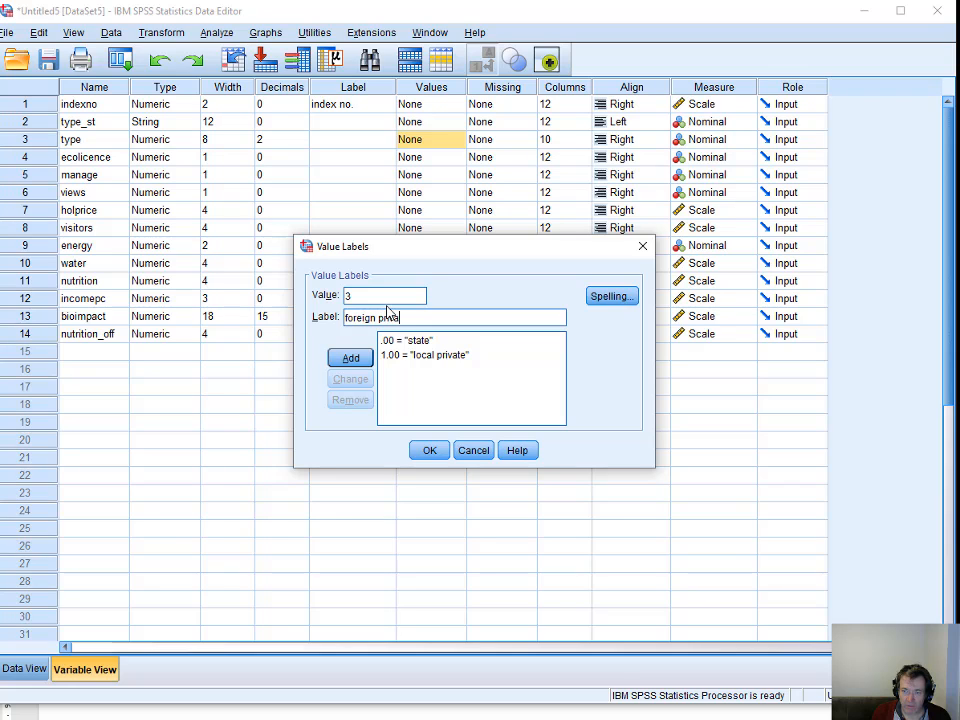
type("te")
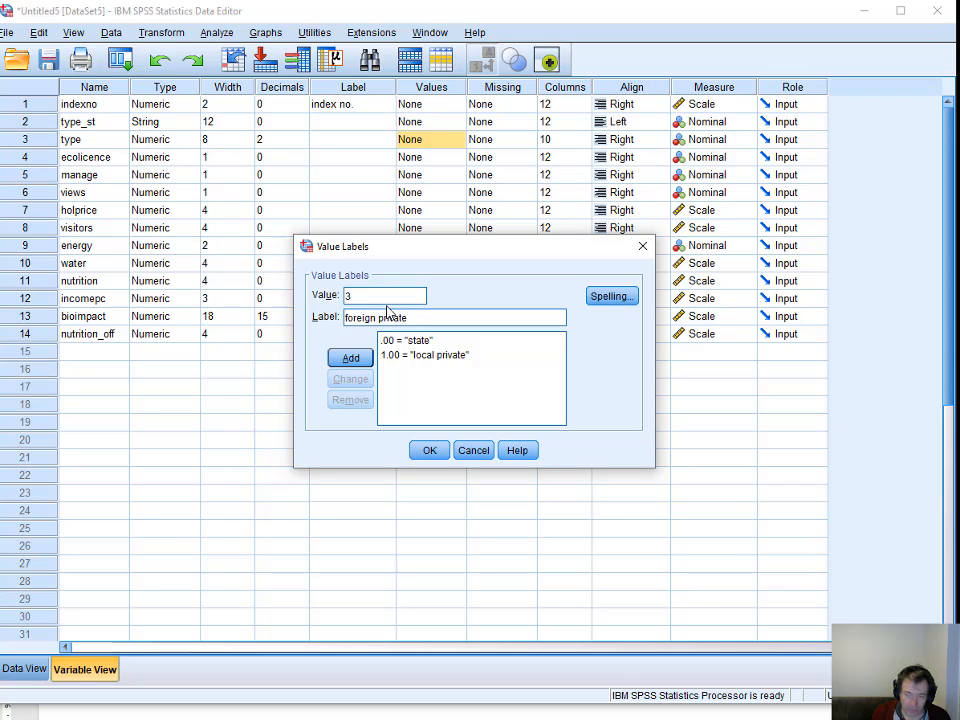
key("Tab")
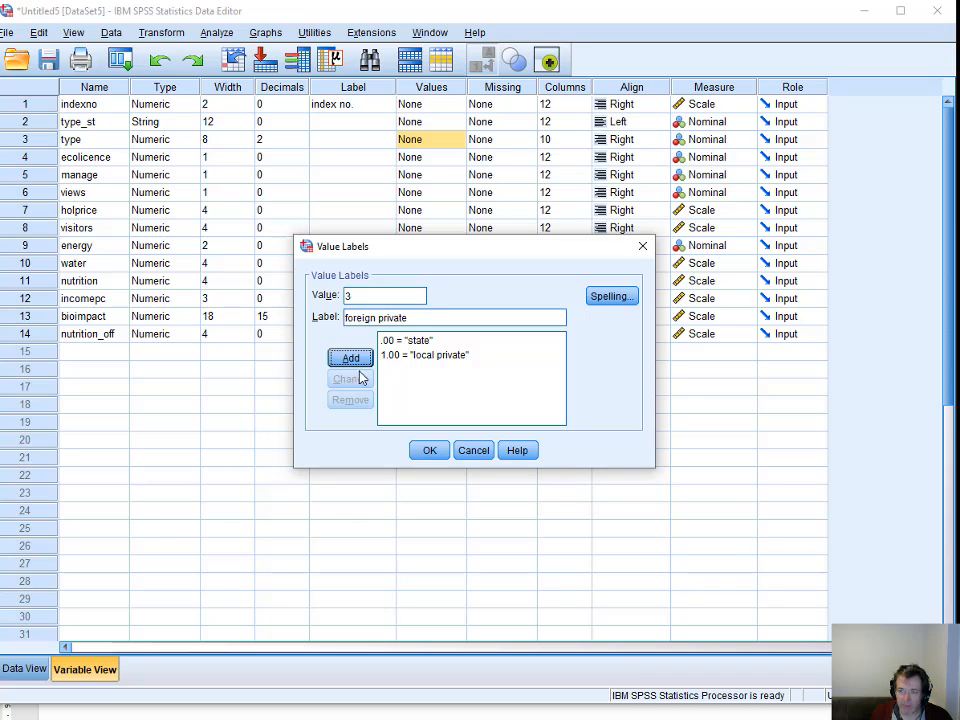
key("space")
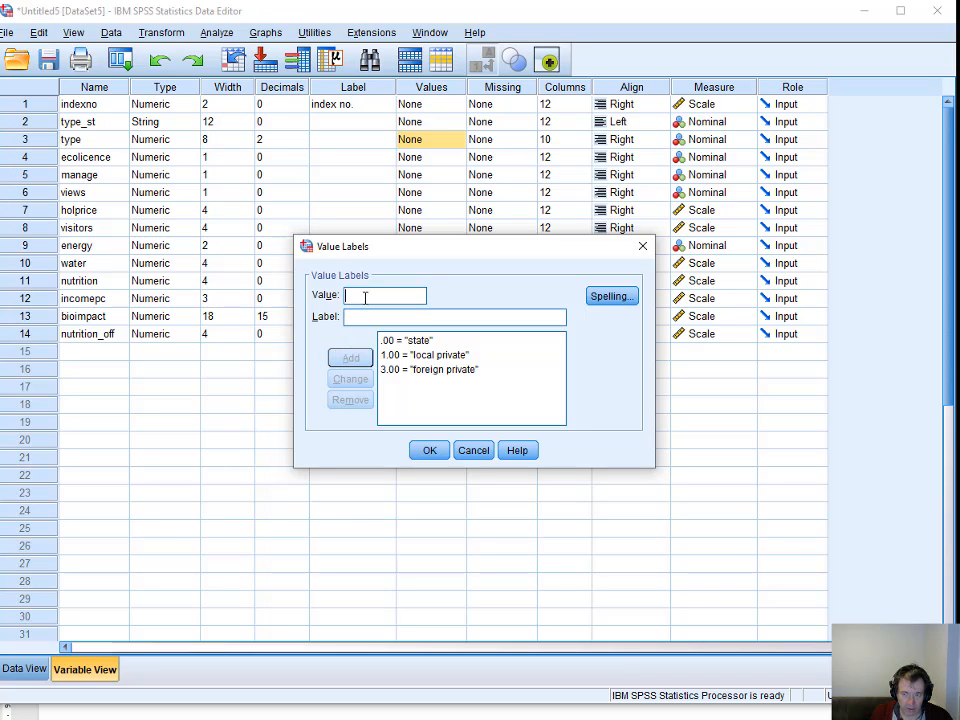
Change the value assigned to the foreign private label to 2.
left_click(407, 369)
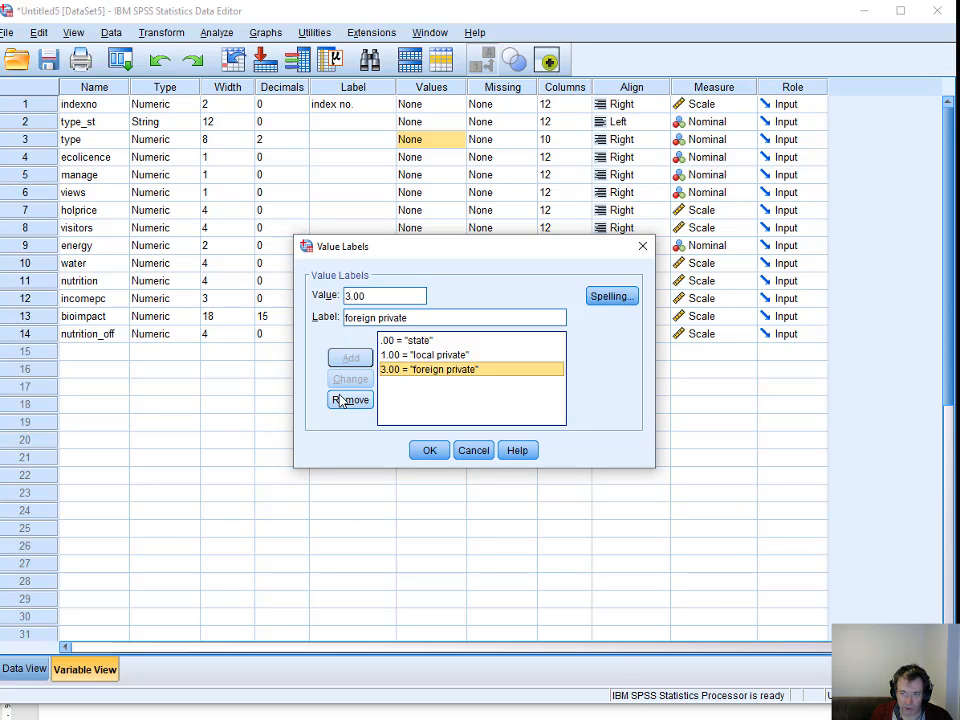
left_click(354, 299)
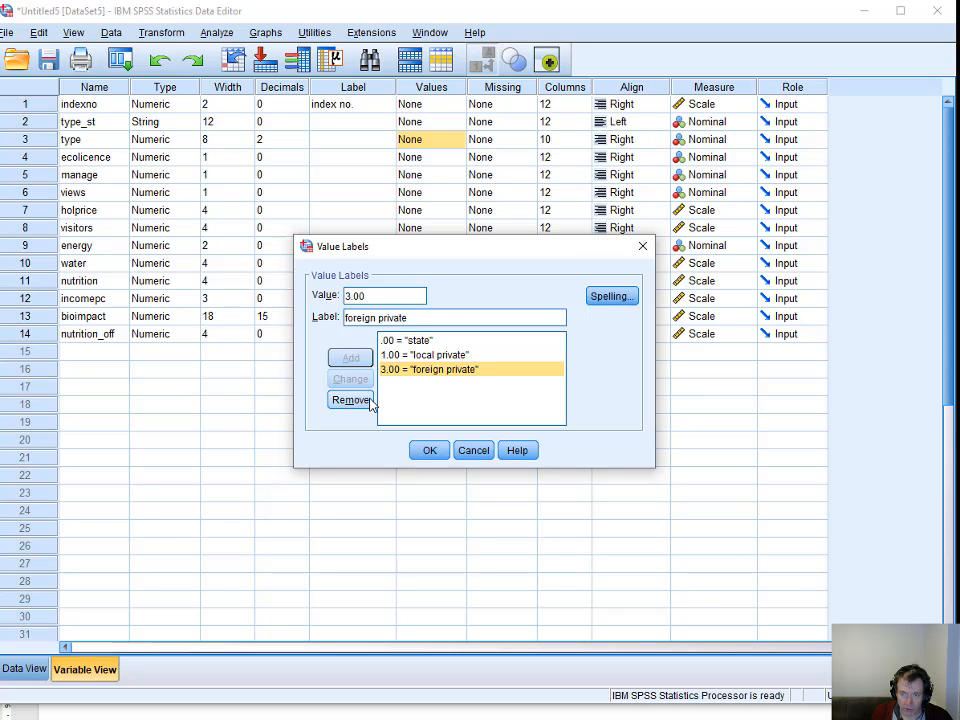
key("BackSpace")
key("BackSpace")
type("2")
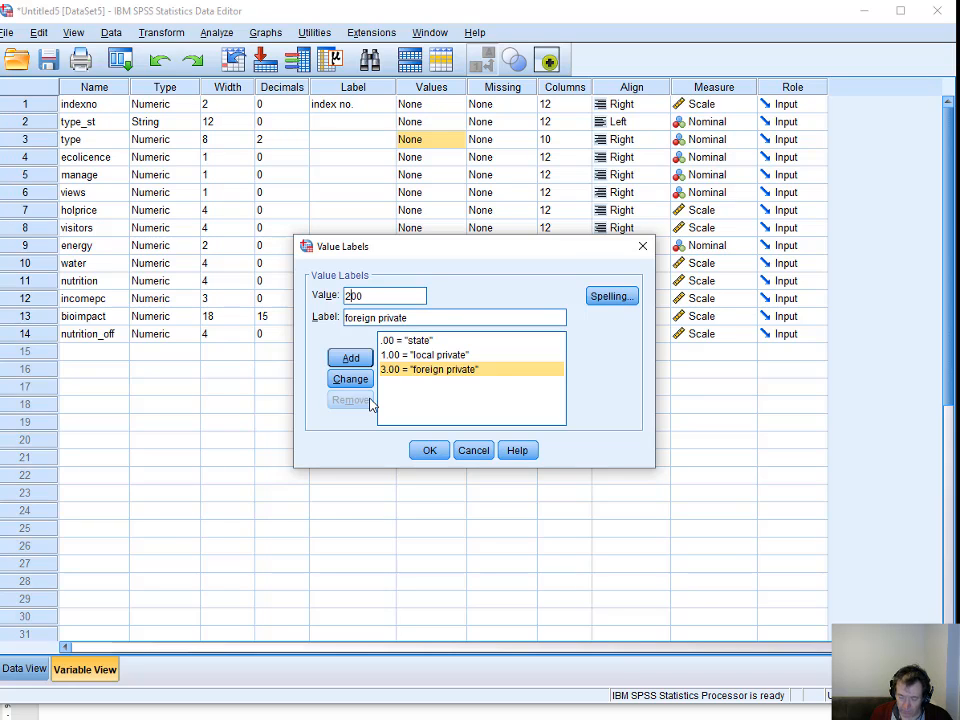
key("Delete")
key("Delete")
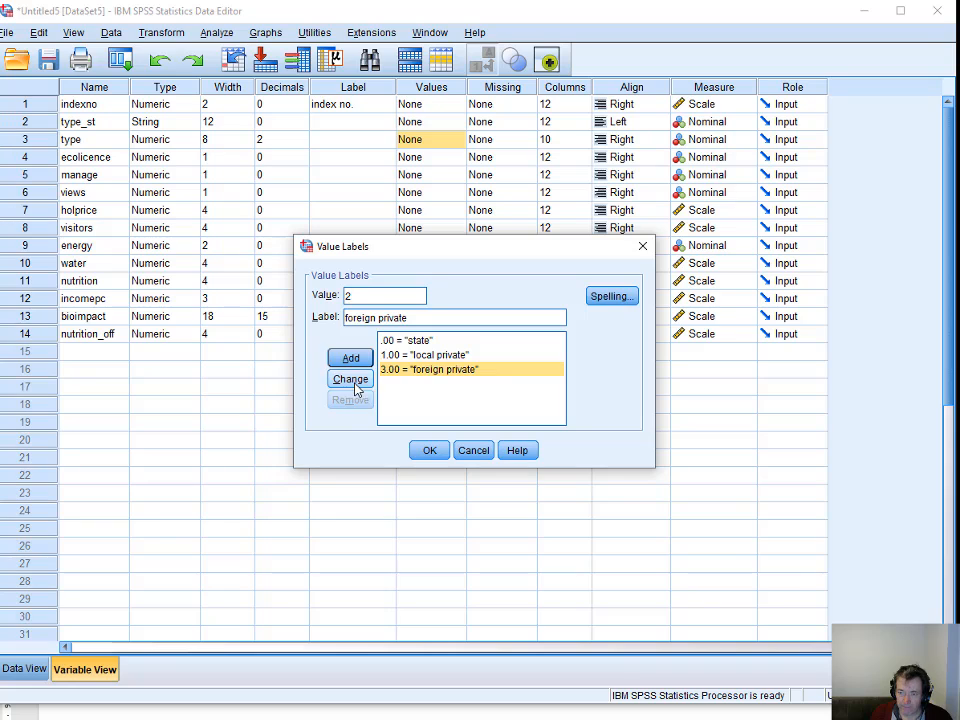
left_click(350, 379)
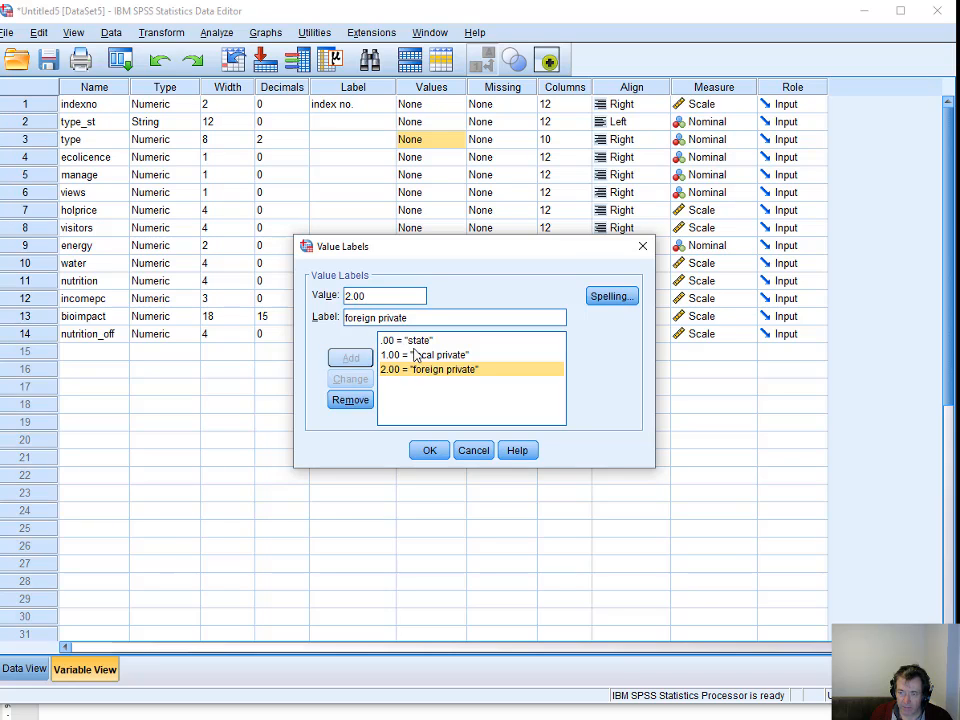
Add the value label mixed private for value 3 of the type variable.
left_click(409, 342)
left_click(392, 369)
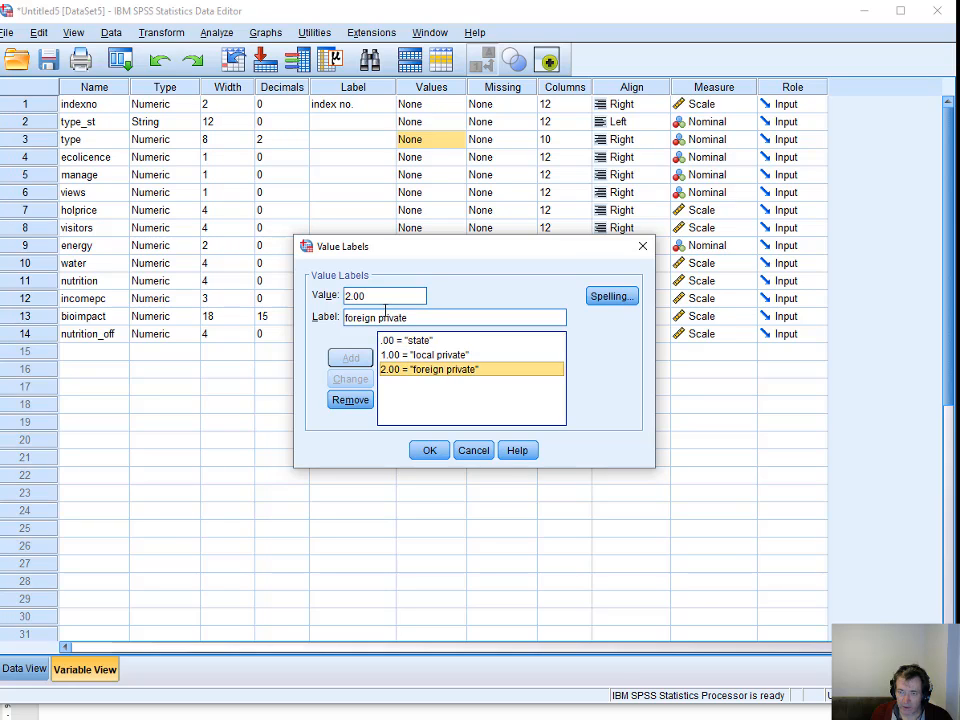
double_click(352, 295)
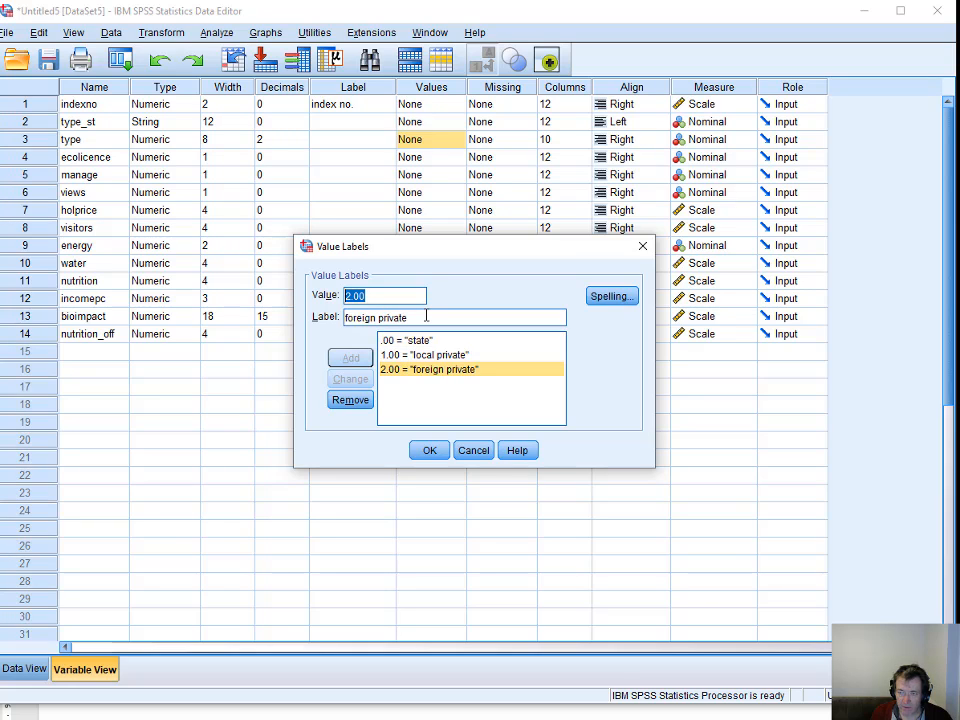
type("3")
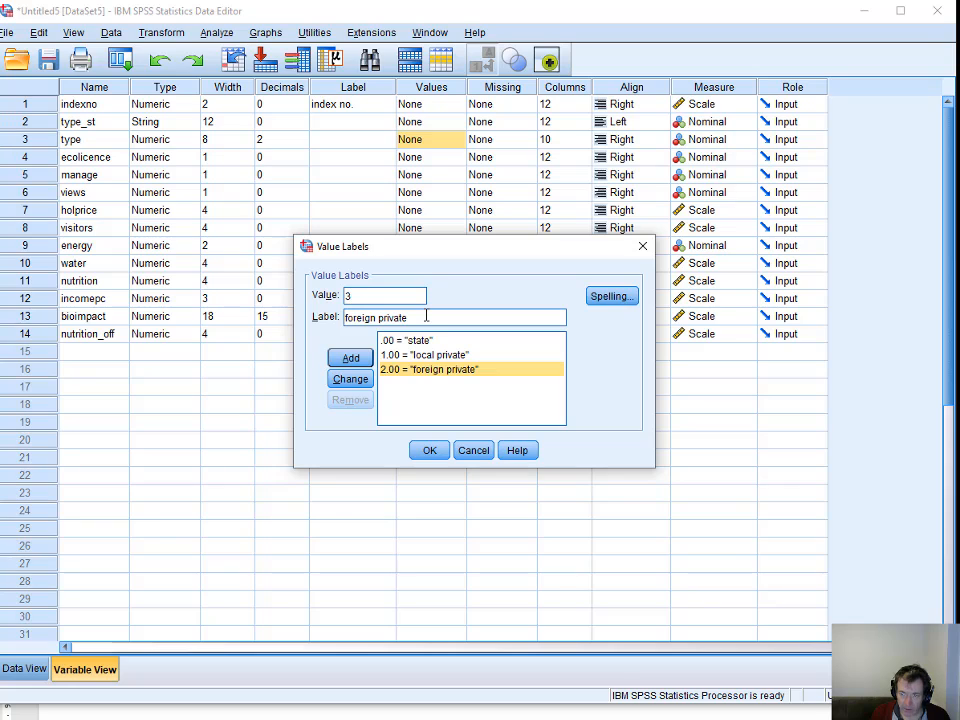
key("BackSpace")
key("BackSpace")
key("BackSpace")
key("BackSpace")
key("BackSpace")
key("BackSpace")
key("BackSpace")
key("BackSpace")
key("BackSpace")
key("BackSpace")
key("BackSpace")
key("BackSpace")
key("BackSpace")
key("BackSpace")
key("BackSpace")
type("mixed private")
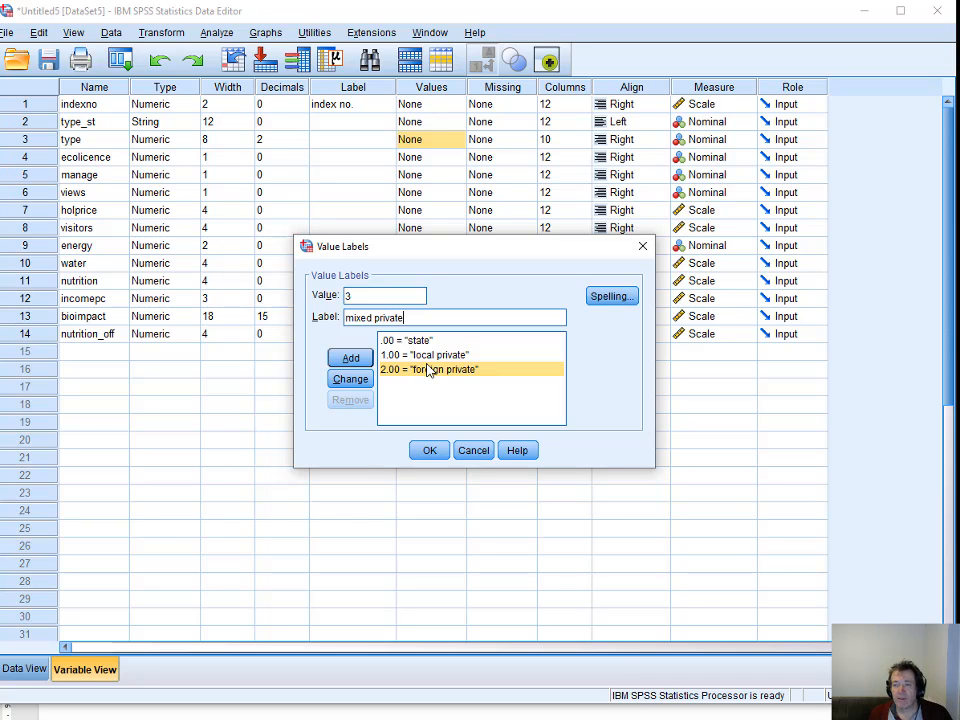
left_click(356, 360)
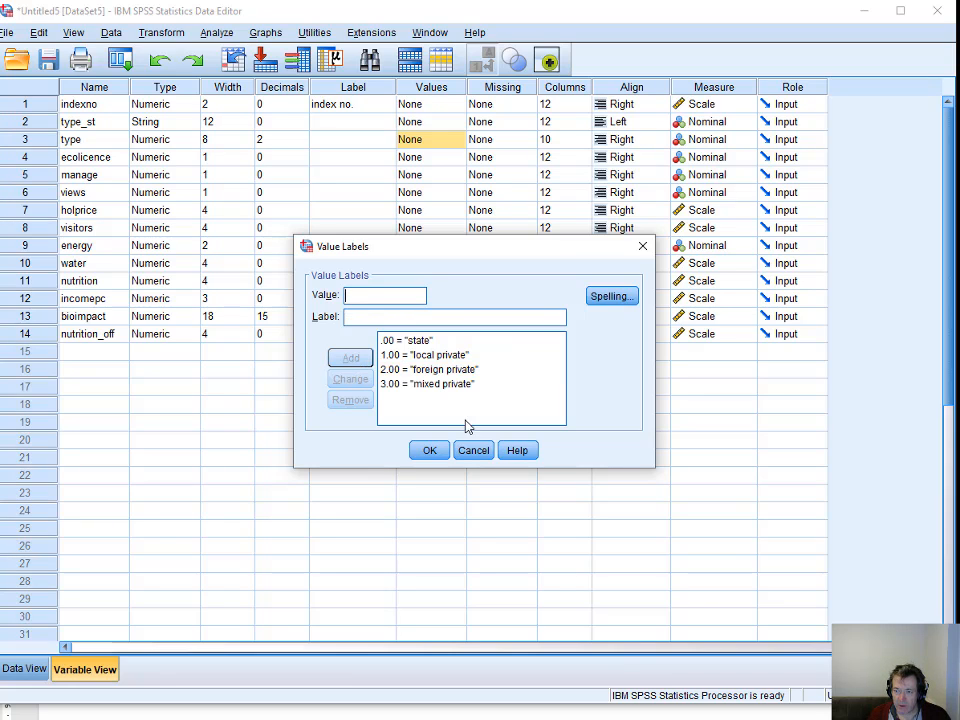
Apply the value labels for type and compare the labelled type column with type_st across the cases.
left_click(428, 451)
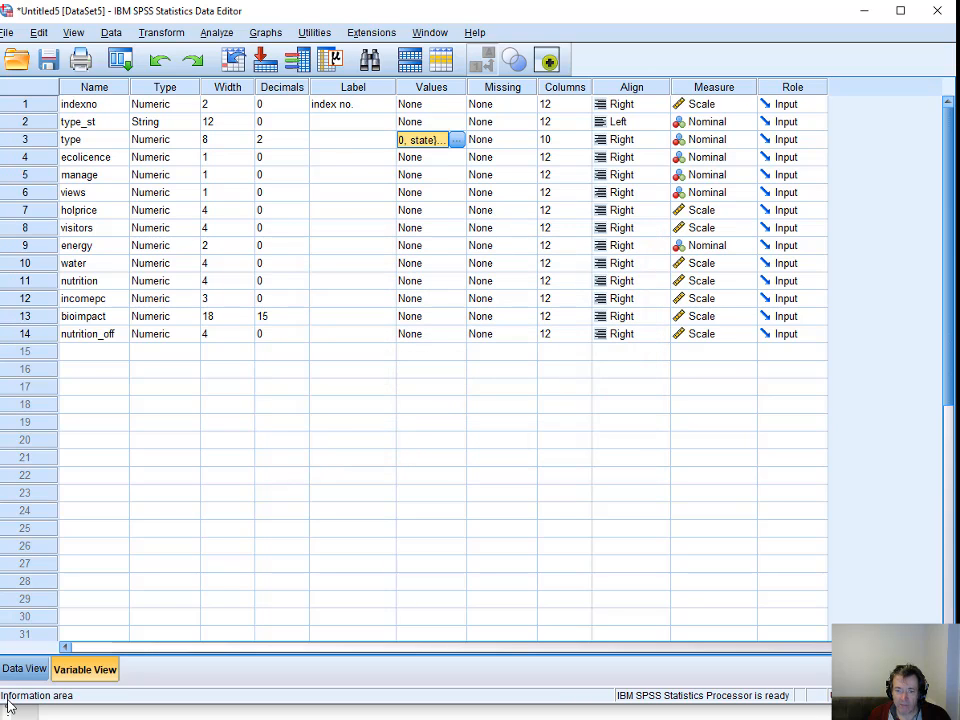
left_click(8, 670)
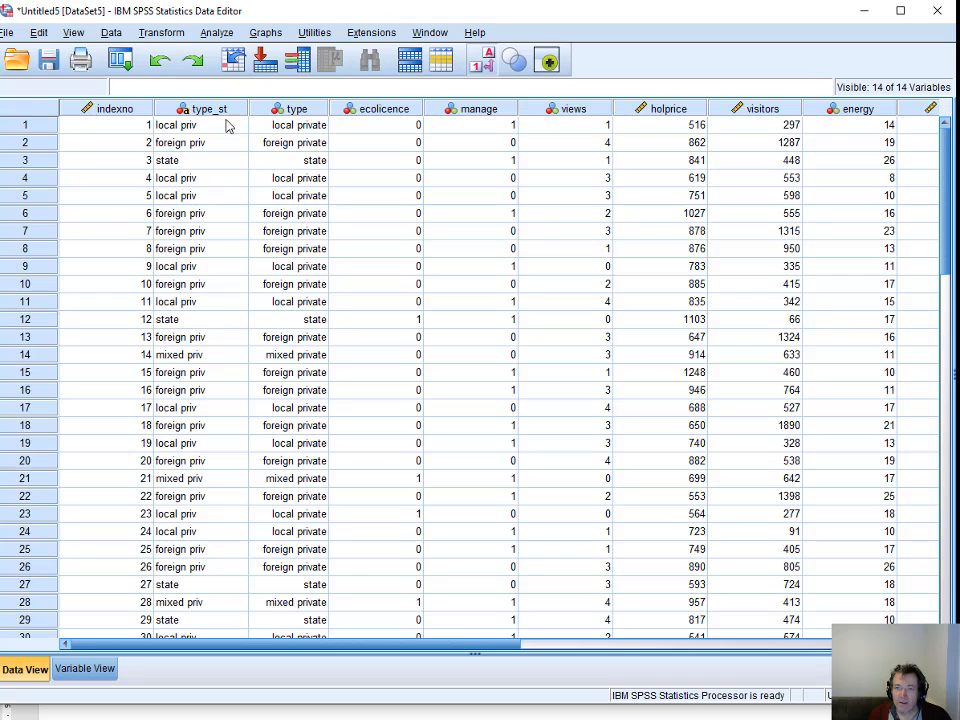
scroll(287, 437, "down", 2)
scroll(287, 437, "down", 11)
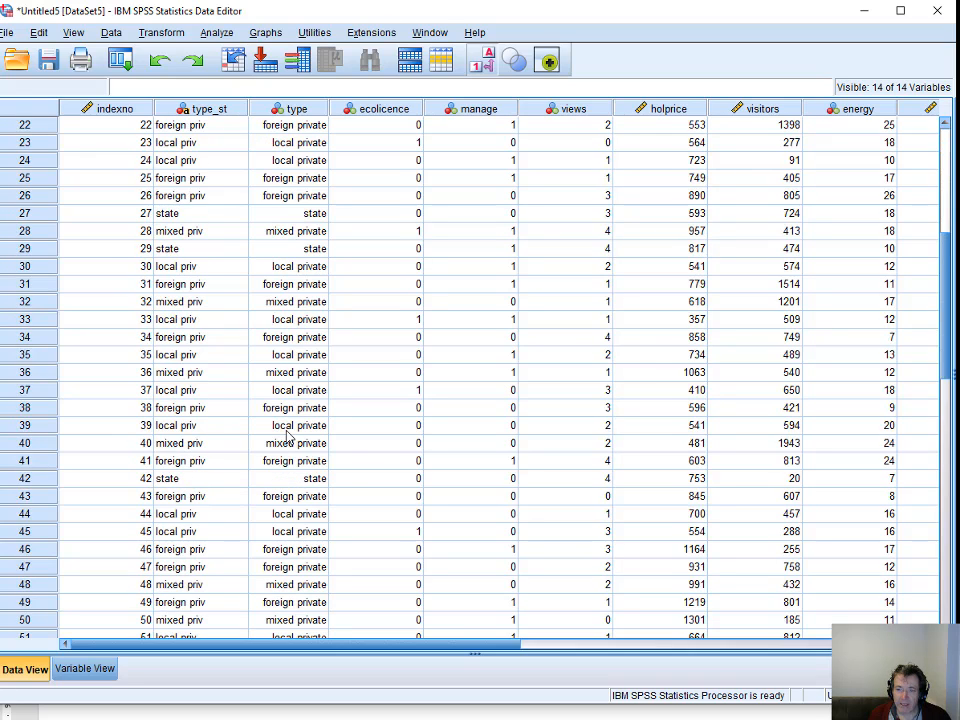
scroll(287, 437, "up", 3)
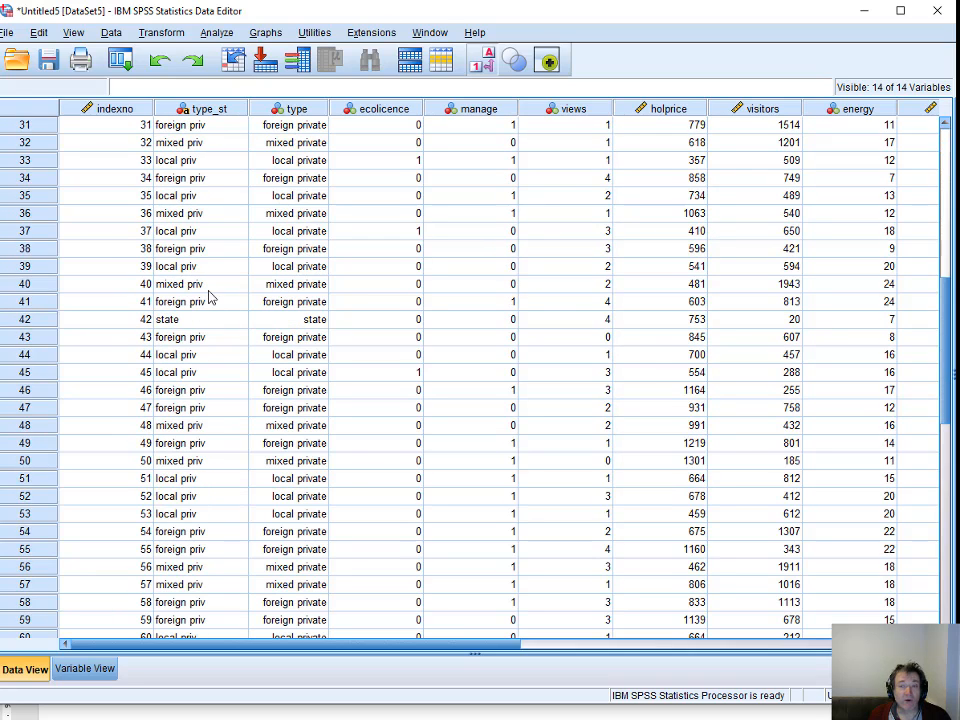
Check the numeric codes behind the local, foreign and mixed private labels in the type column, toggling the value label display.
left_click(296, 198)
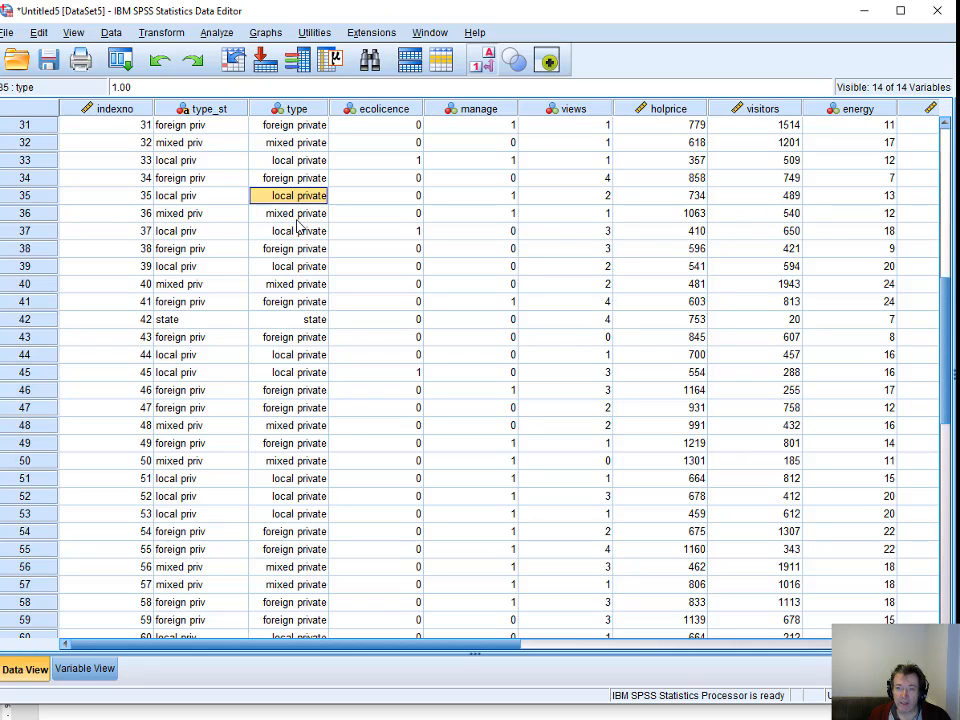
key("Down")
key("Down")
key("Down")
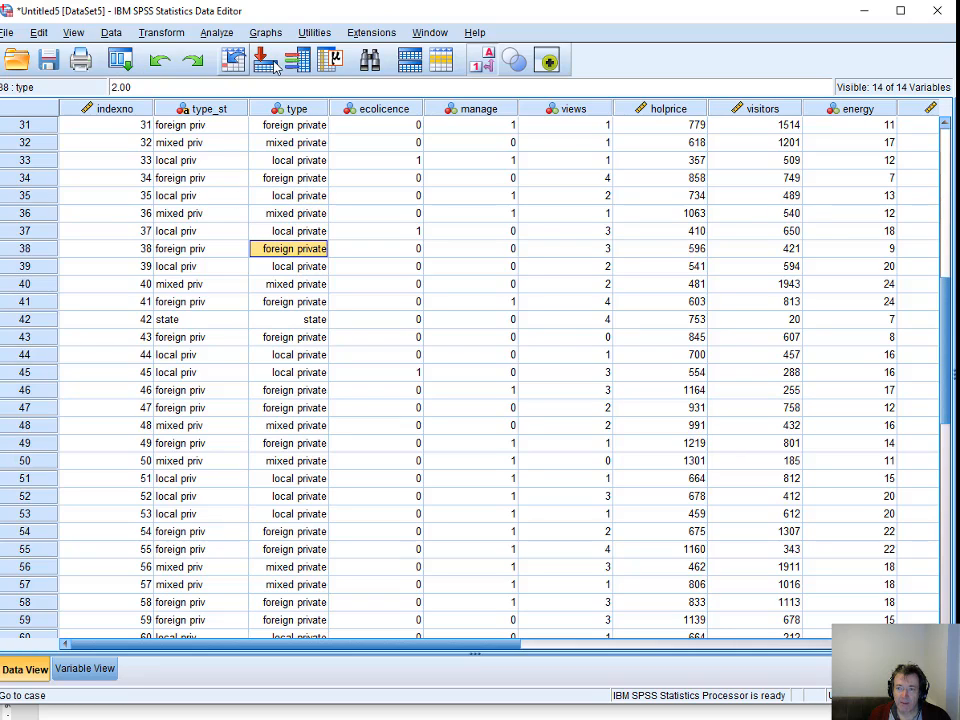
left_click(489, 64)
left_click(489, 64)
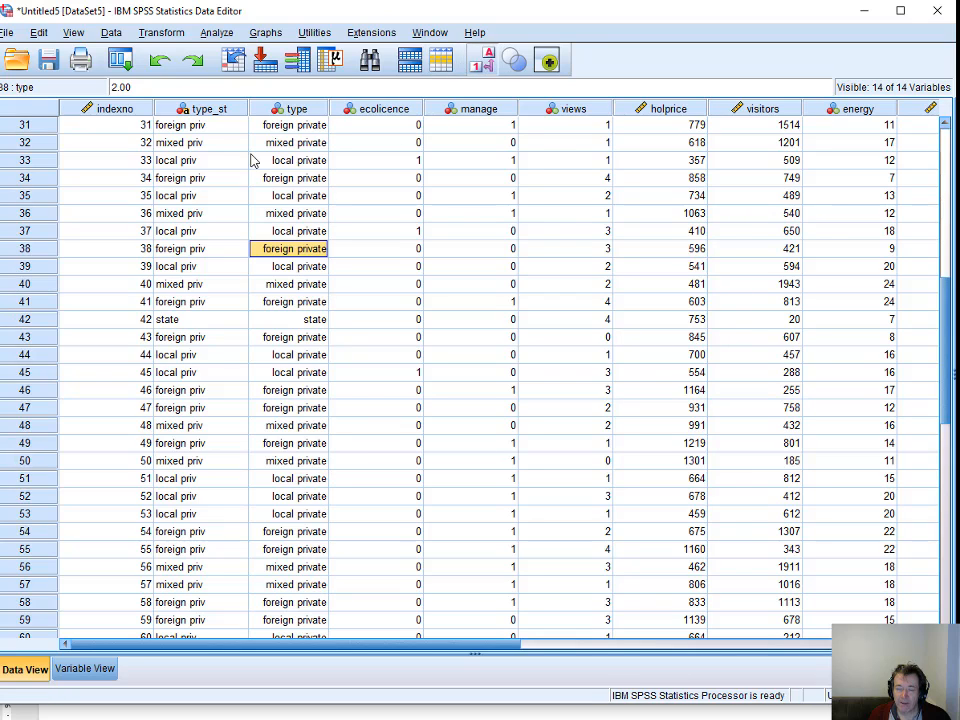
left_click(285, 142)
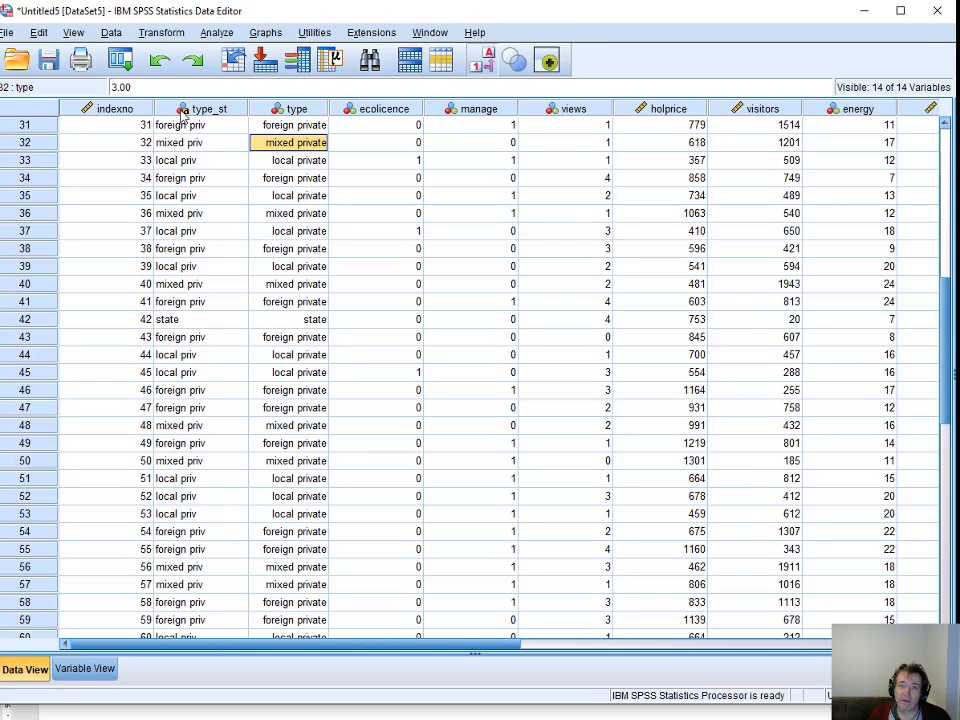
Delete the original string variable type_st from the dataset.
left_click(182, 108)
right_click(181, 113)
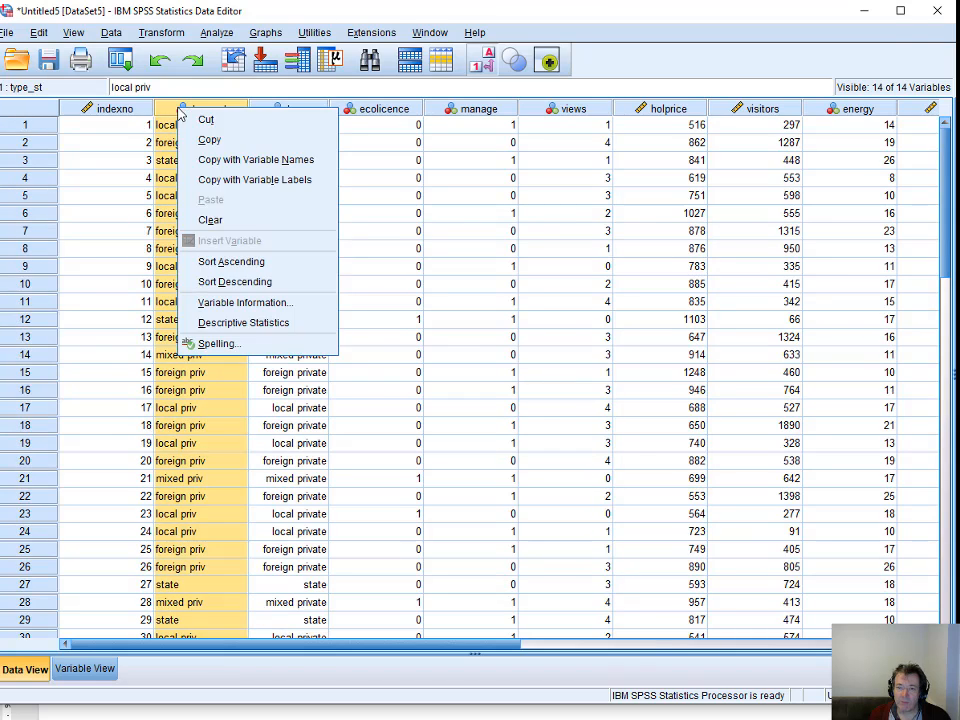
left_click(228, 220)
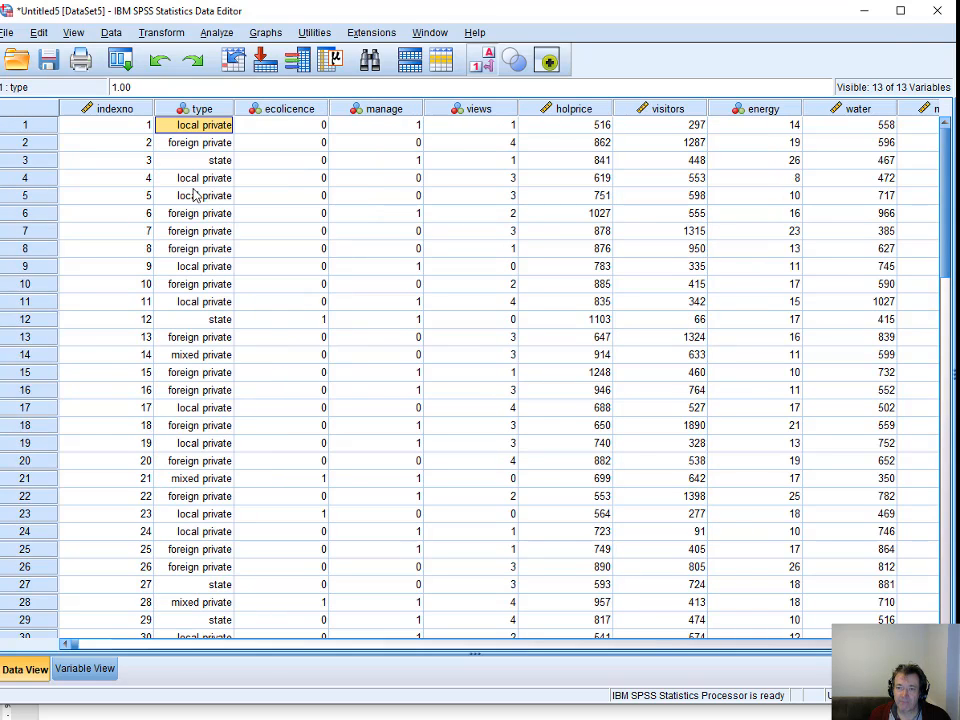
Inspect the type column and the labelled entry of its first case without changing it.
left_click(187, 112)
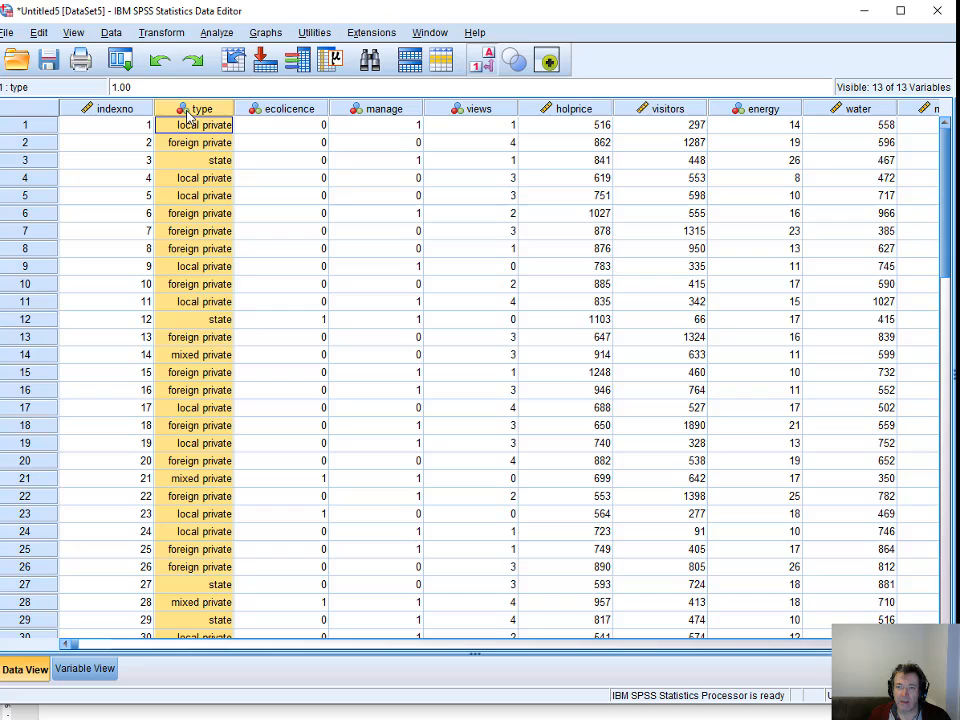
double_click(188, 124)
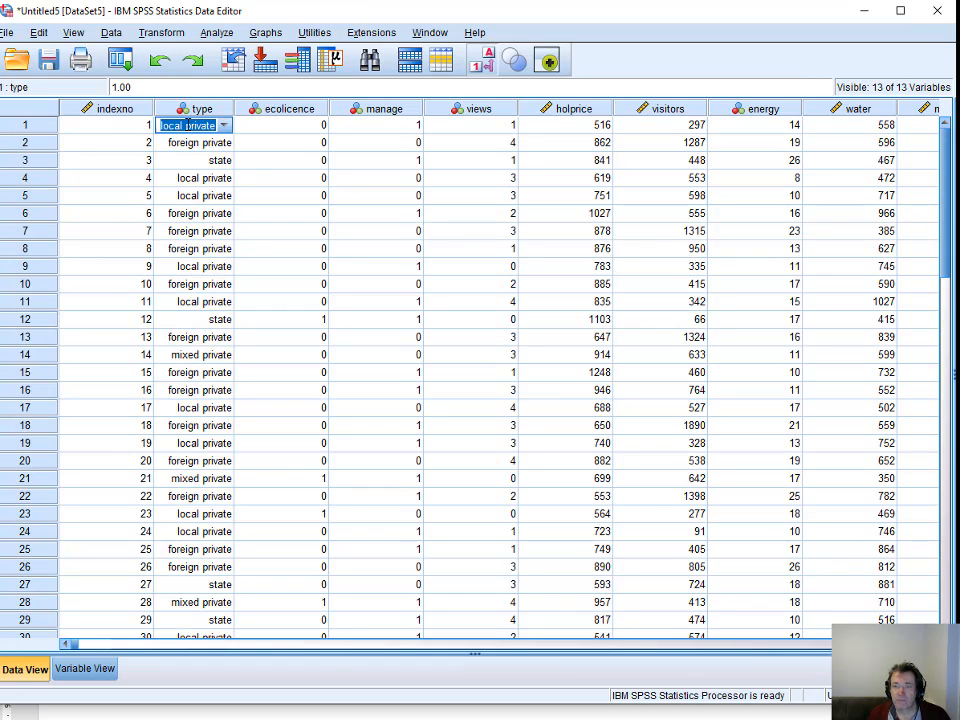
left_click(118, 124)
left_click(291, 131)
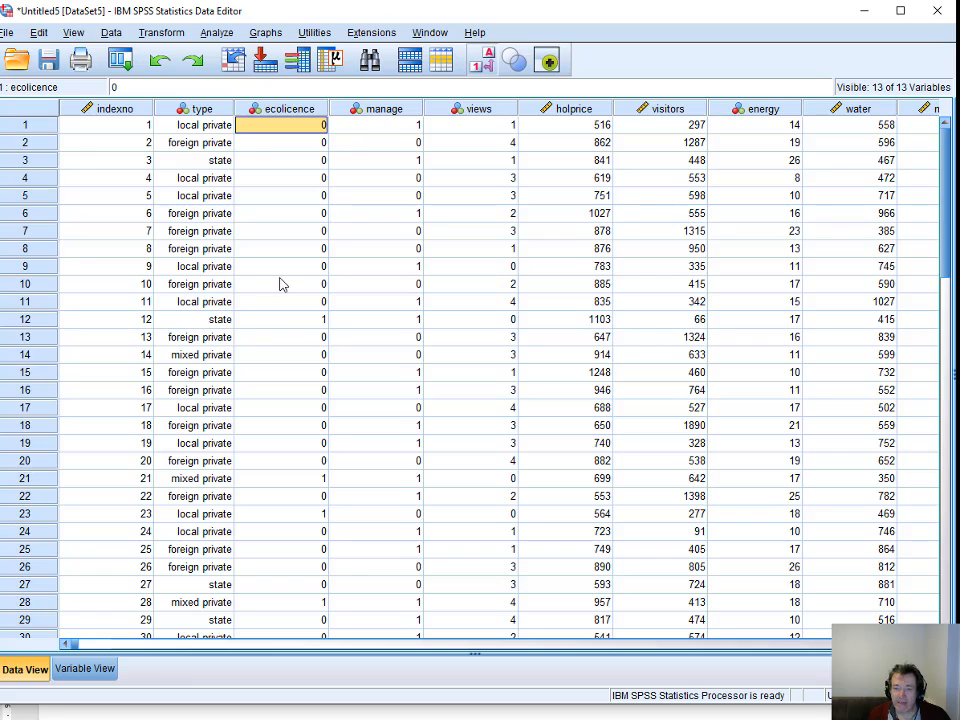
Start a value label for the ecolicence variable with value 0 and the label text not ecotourism.
left_click(90, 668)
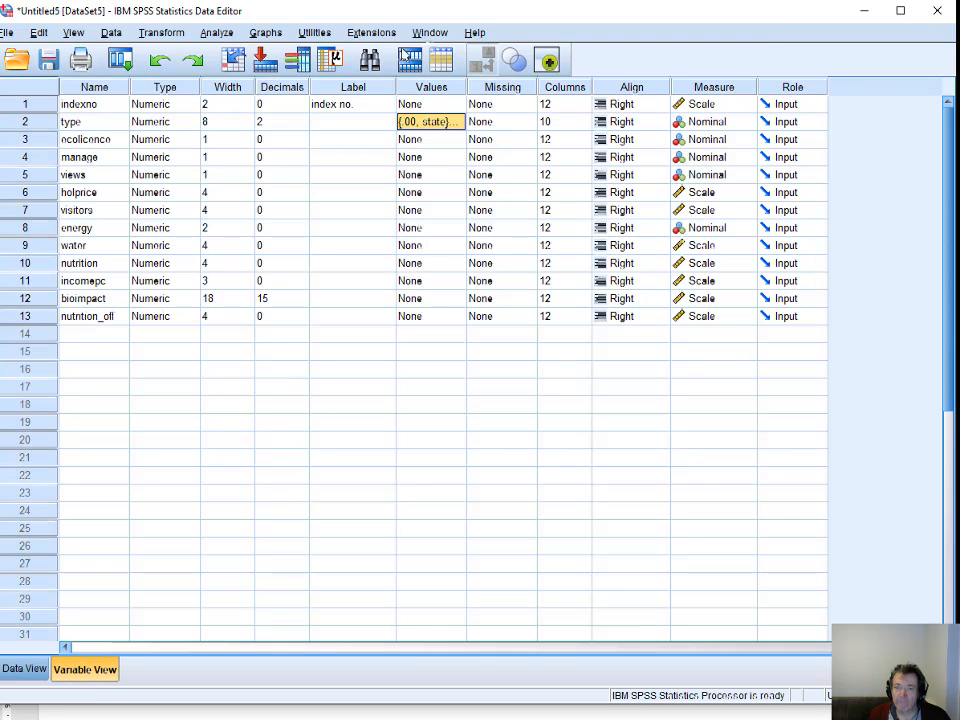
left_click(450, 140)
left_click(454, 140)
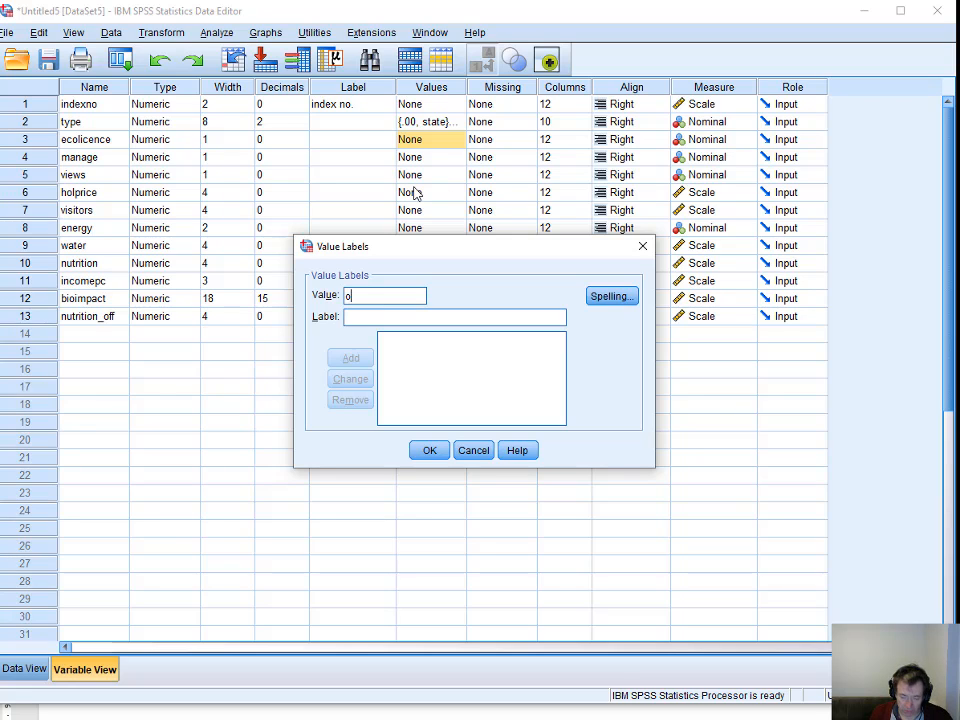
type("0")
key("Tab")
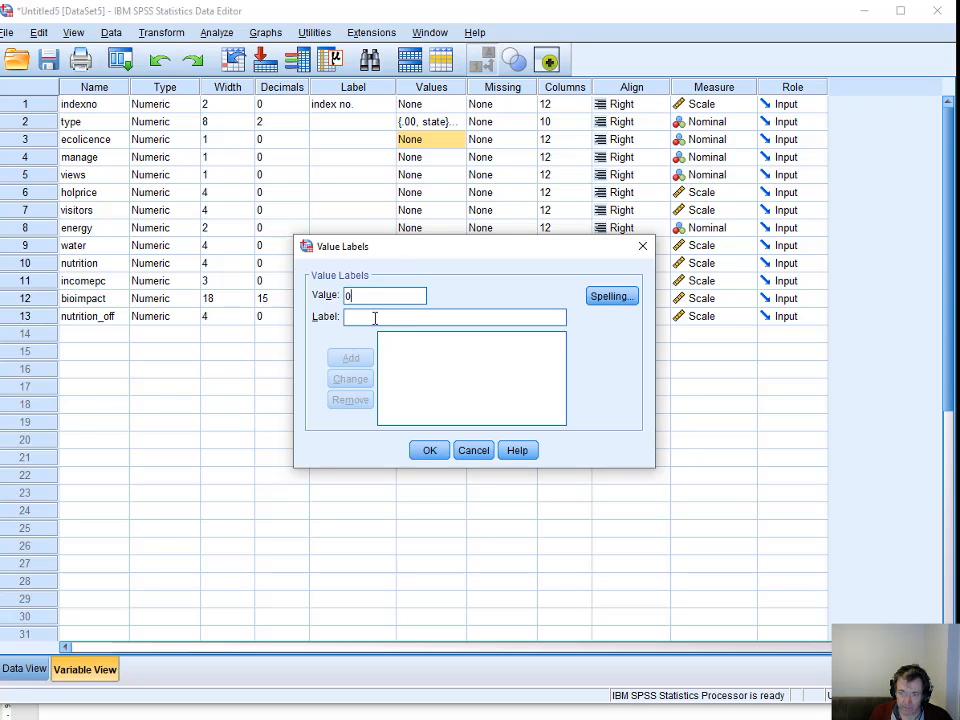
type("no")
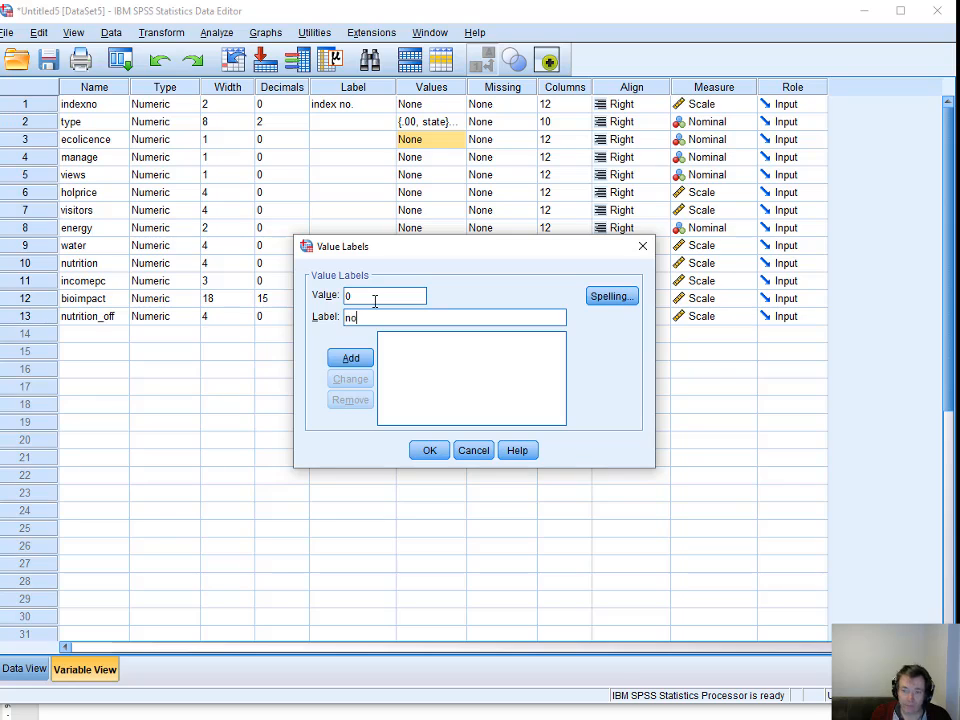
type("t eco")
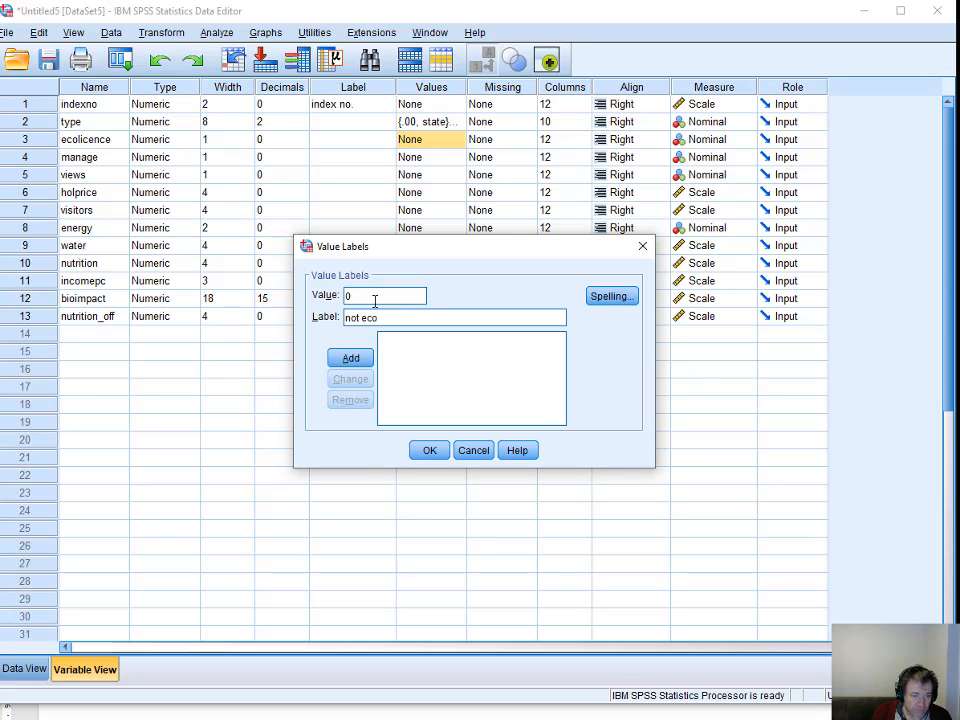
type("touri")
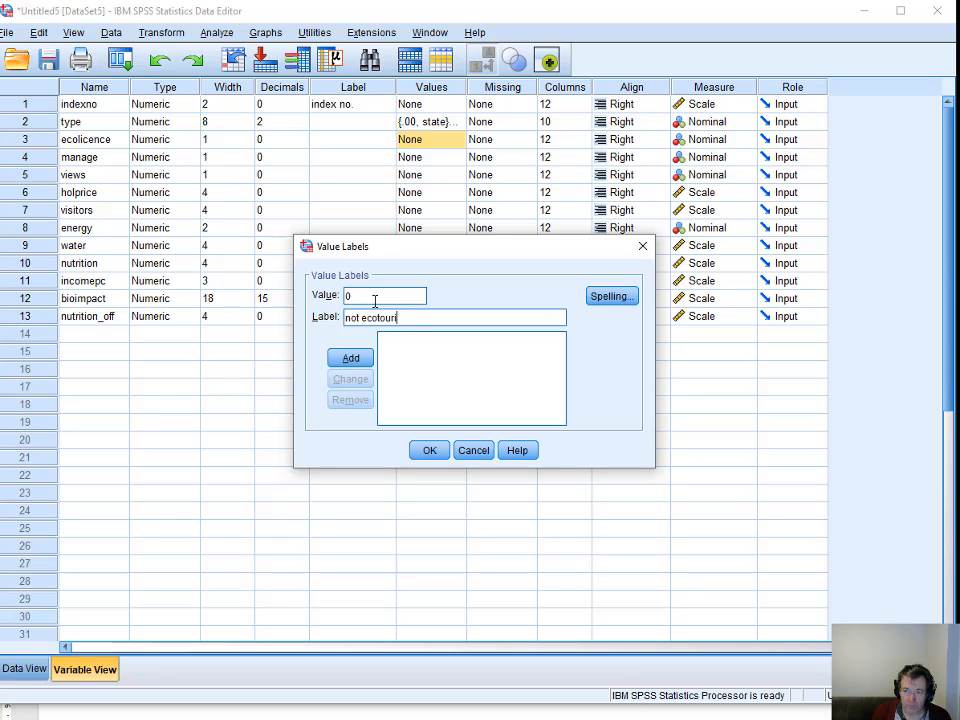
type("sm")
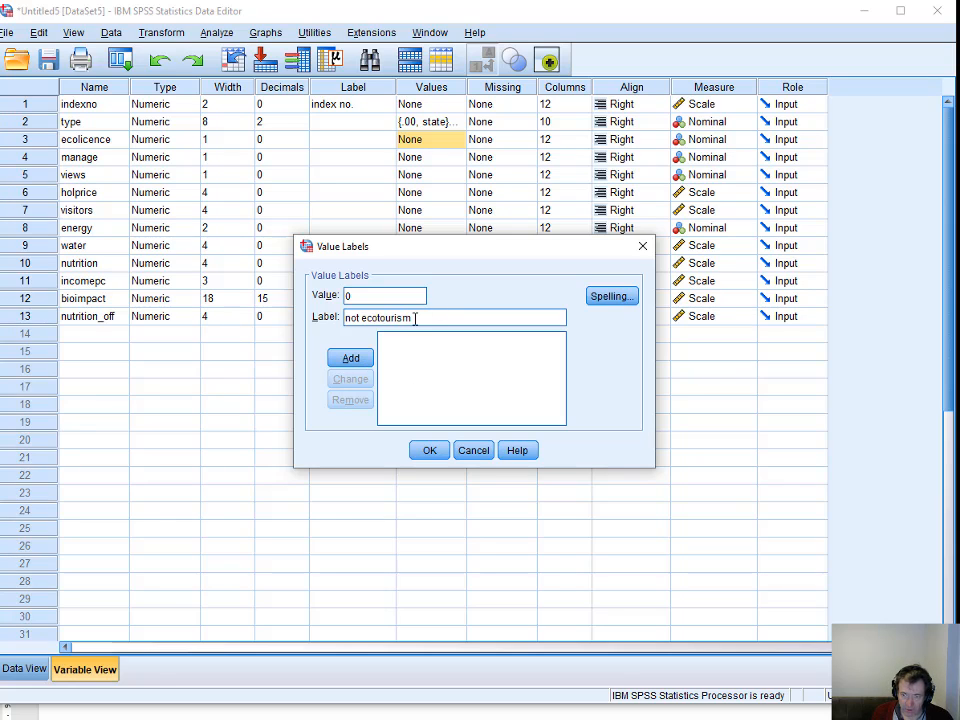
Replace the label text for ecolicence value 0 with standard licence and add it to the list.
left_click_drag(430, 317, 290, 318)
type("stan")
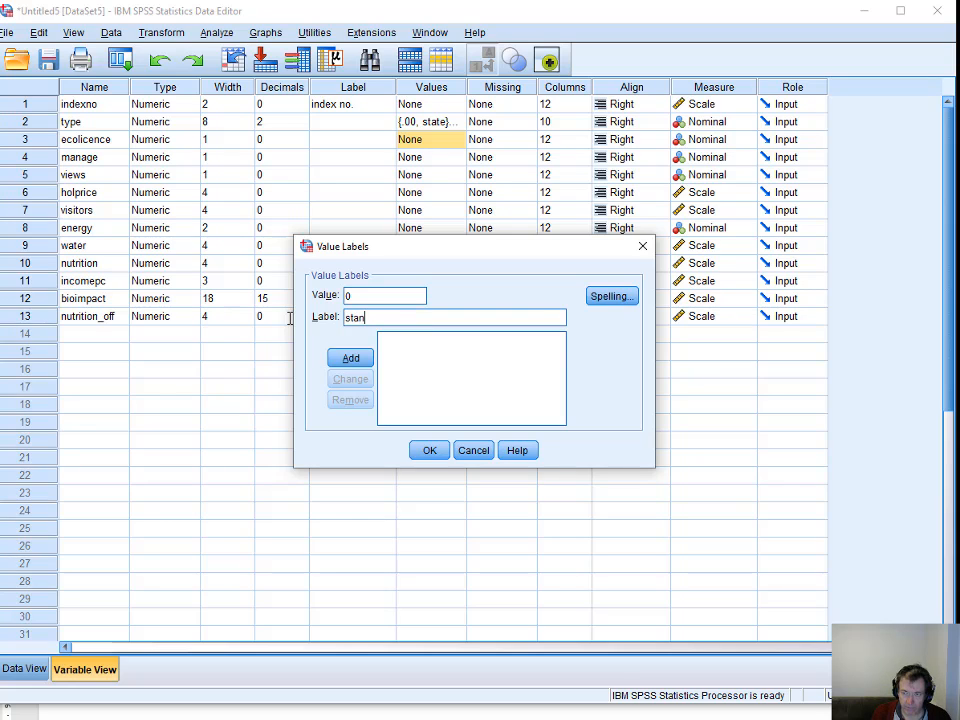
type("dard")
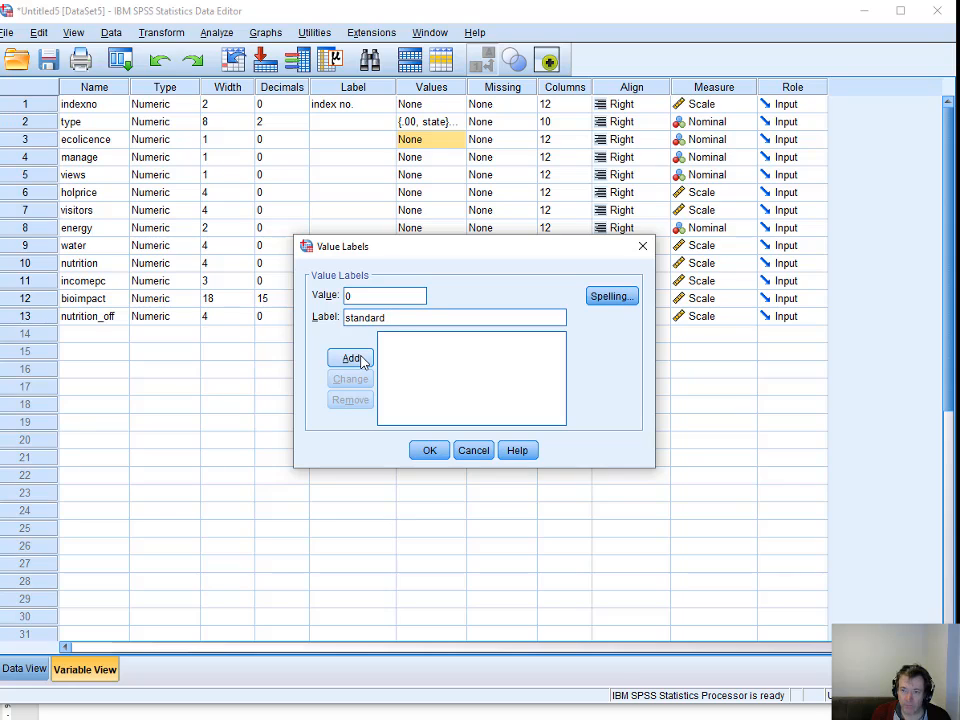
type(" licen")
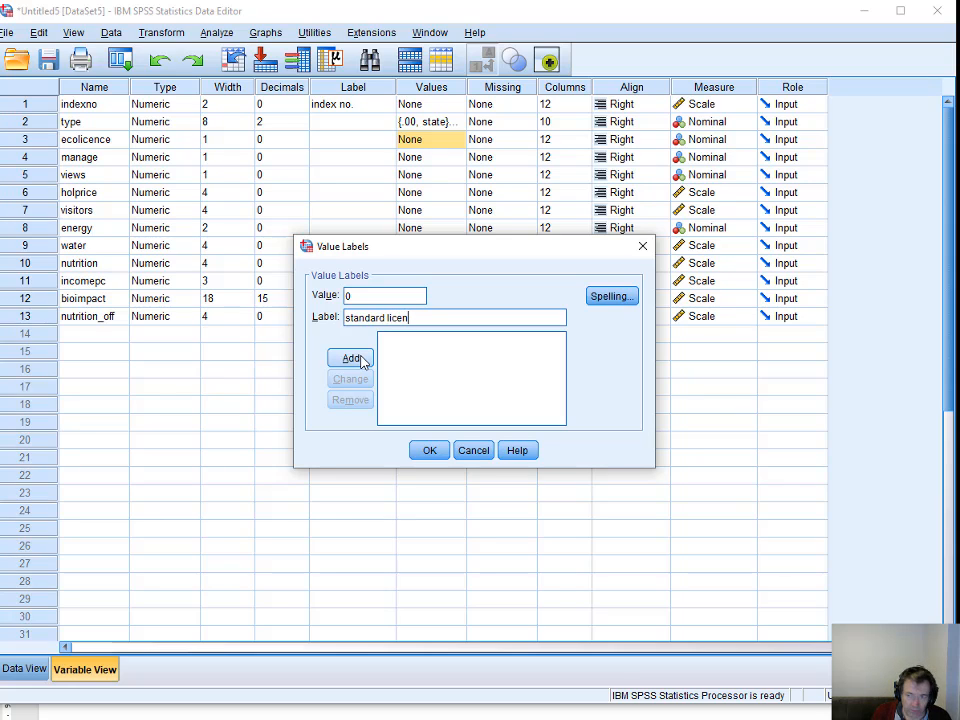
type("ce")
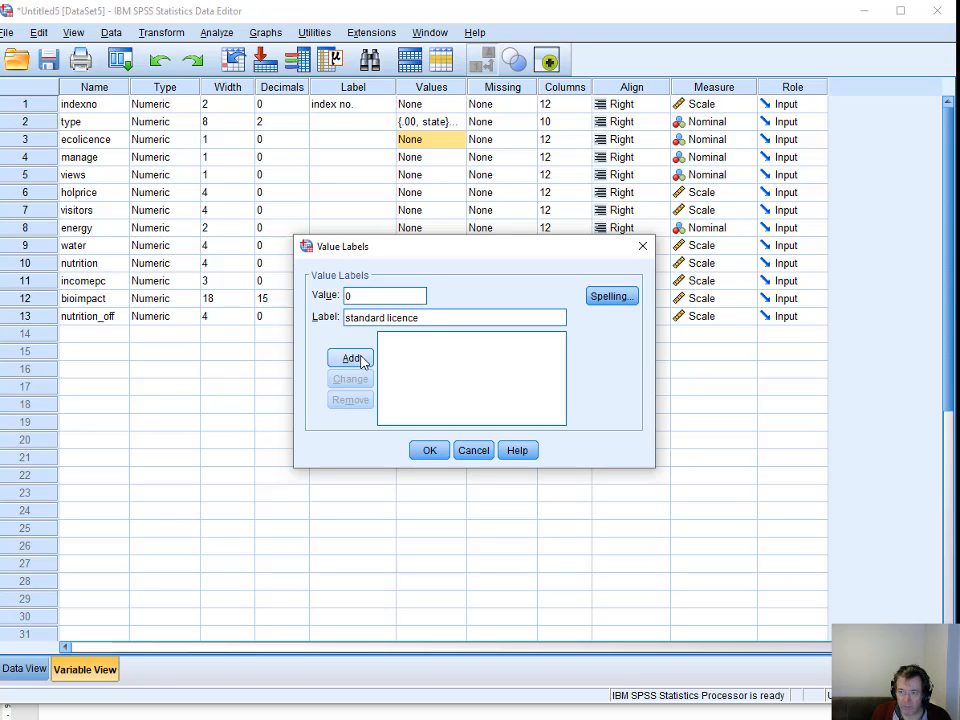
left_click(362, 362)
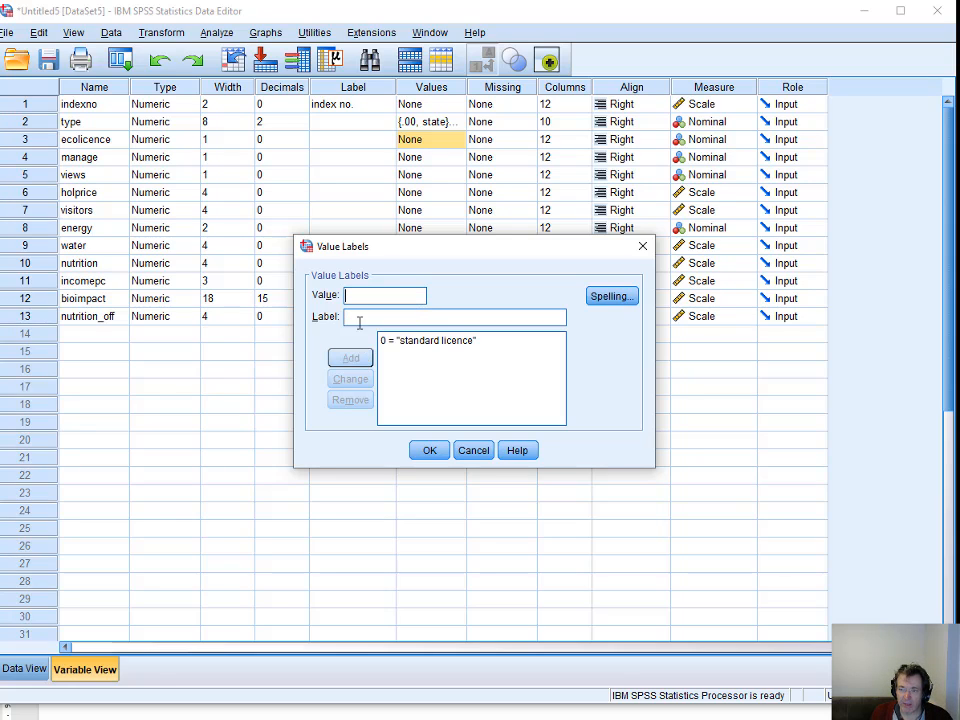
Add the value label ecotourism licence for value 1 of the ecolicence variable.
type("1")
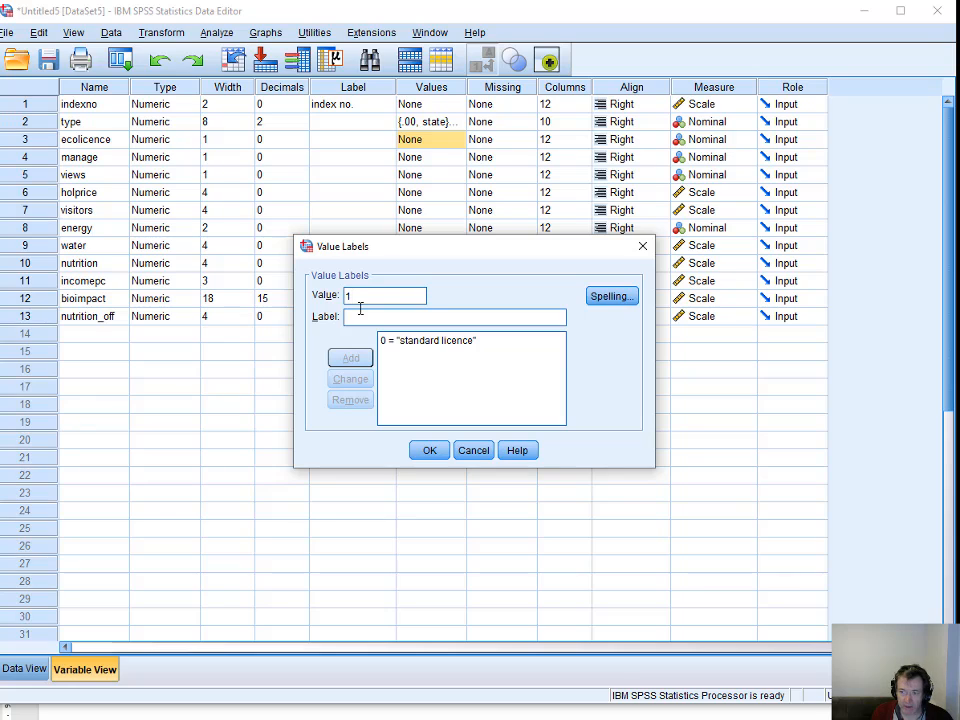
left_click(360, 316)
type("e")
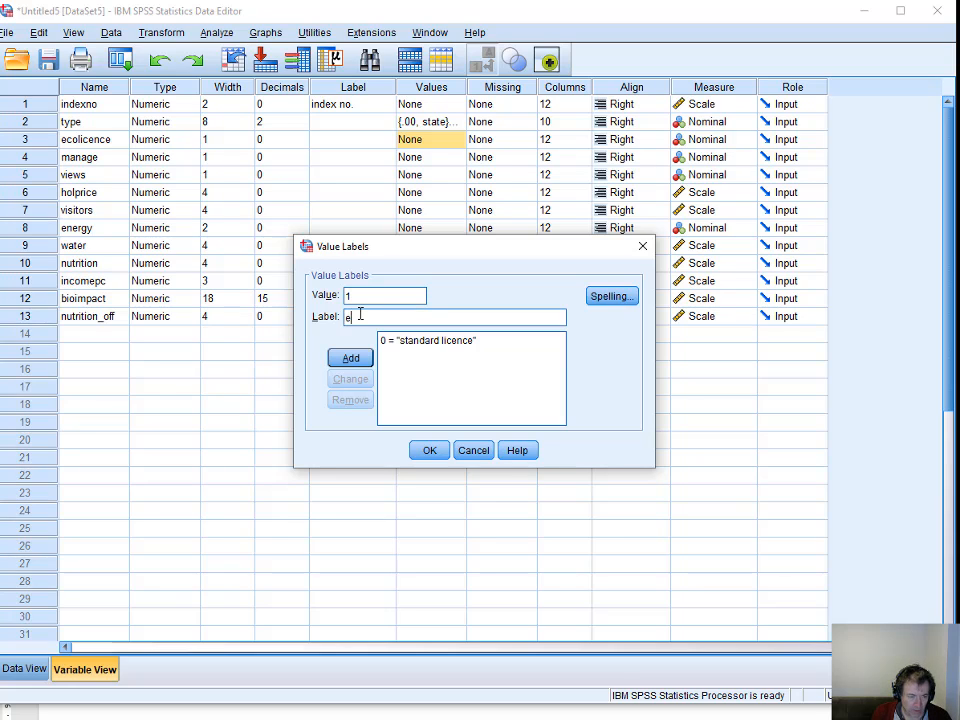
type("cotou")
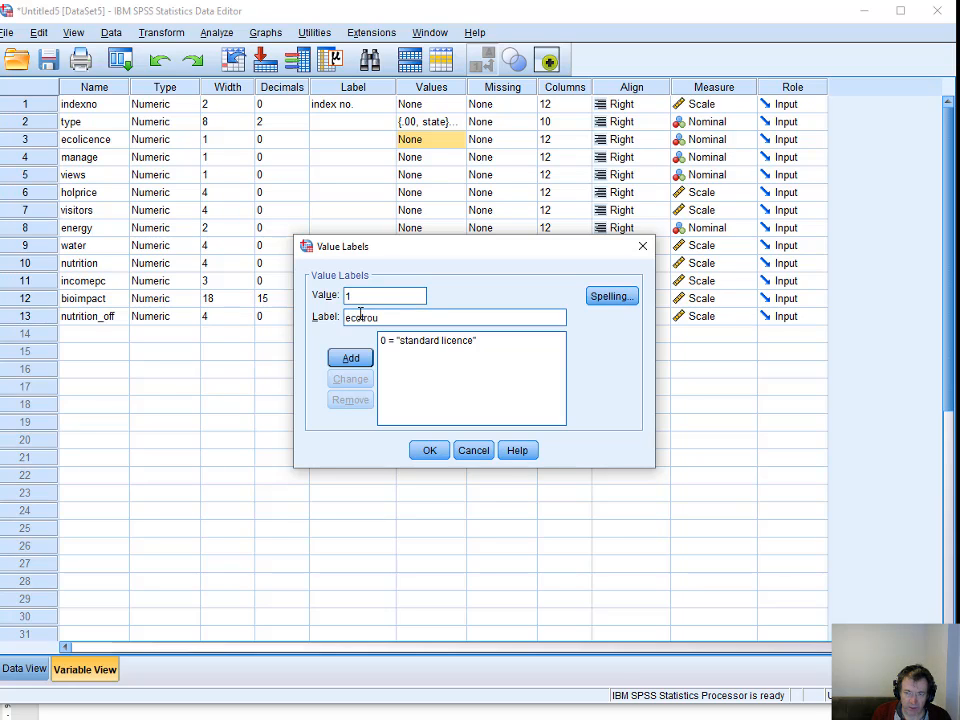
key("BackSpace")
key("BackSpace")
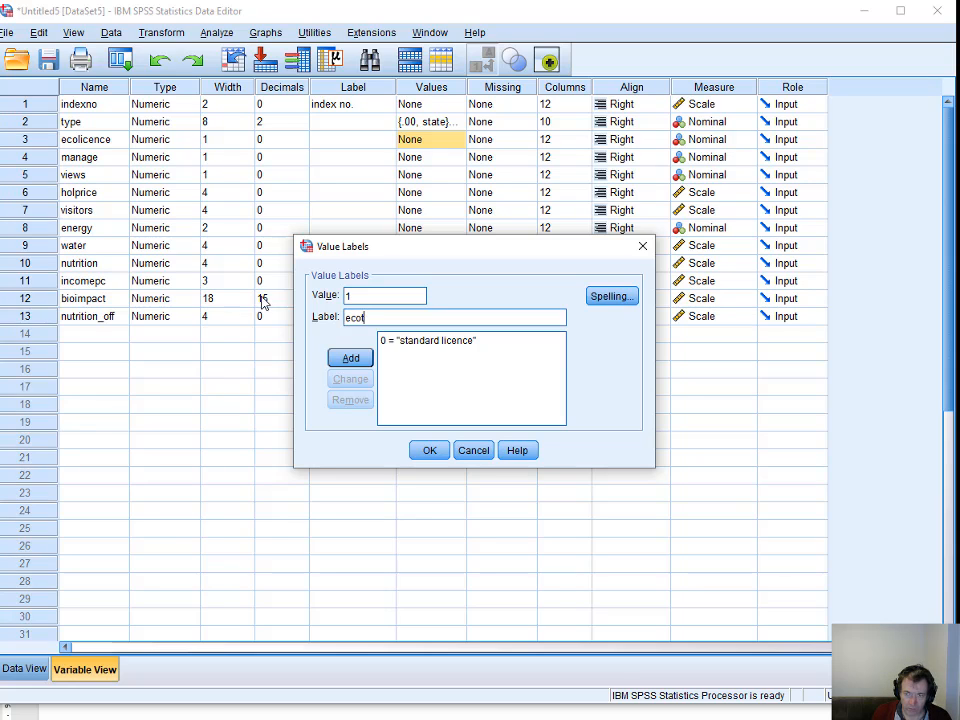
type("ourism lice")
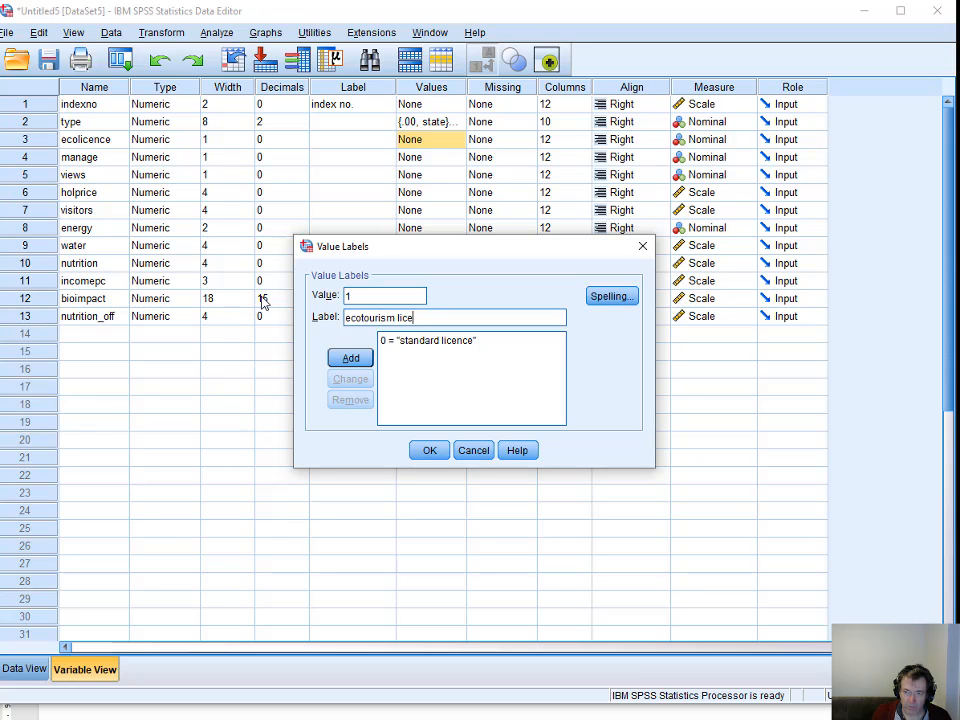
type("nce")
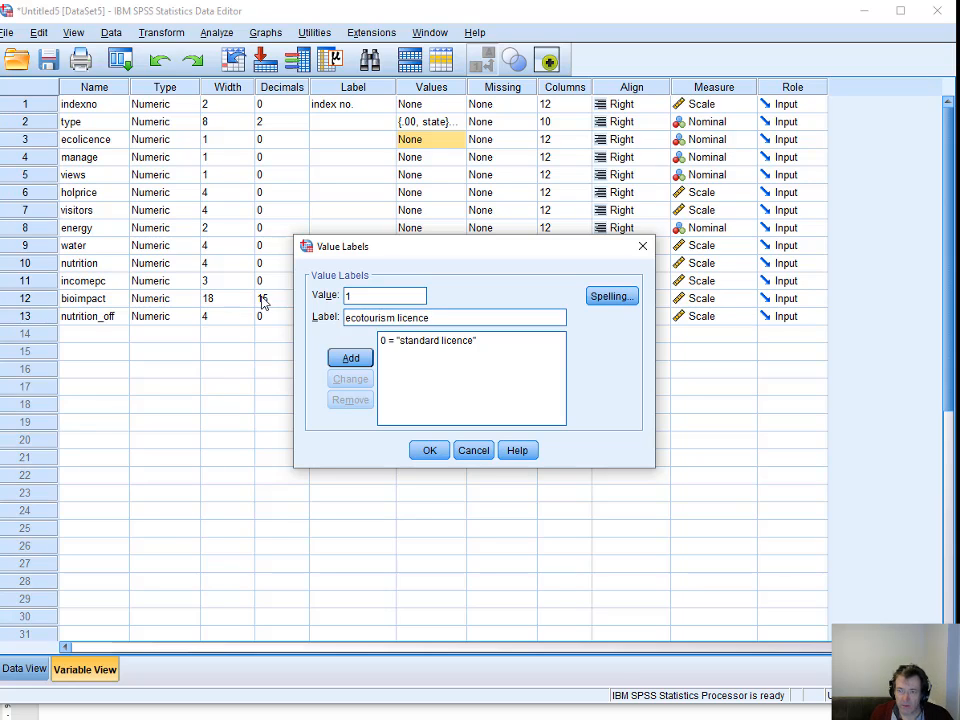
left_click(362, 358)
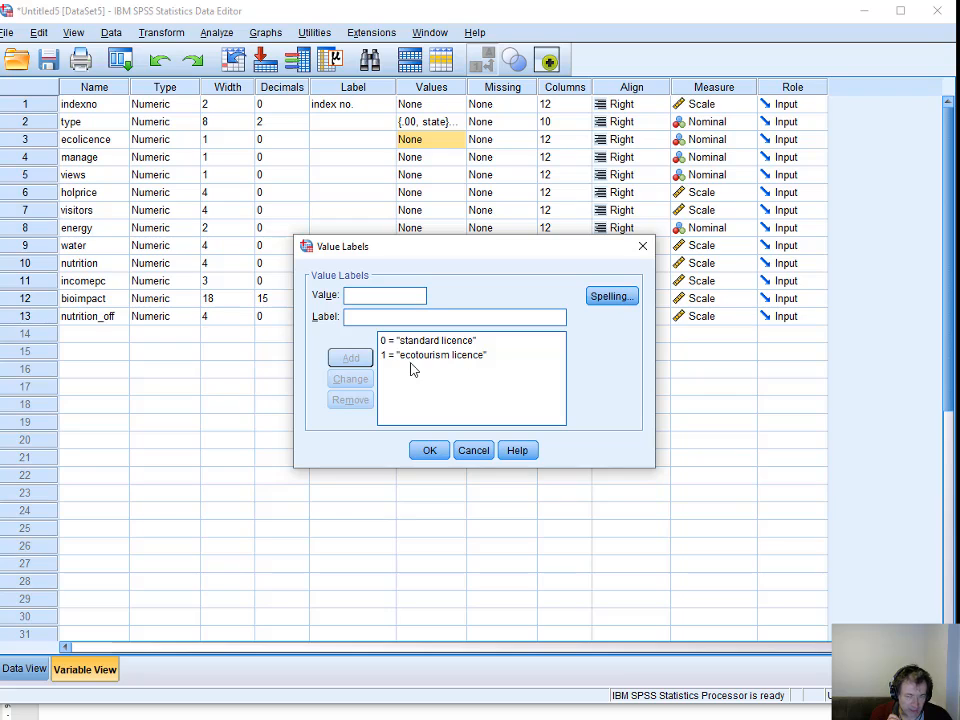
Apply the ecolicence value labels, check them in the data, and return to the variable definitions.
left_click(431, 452)
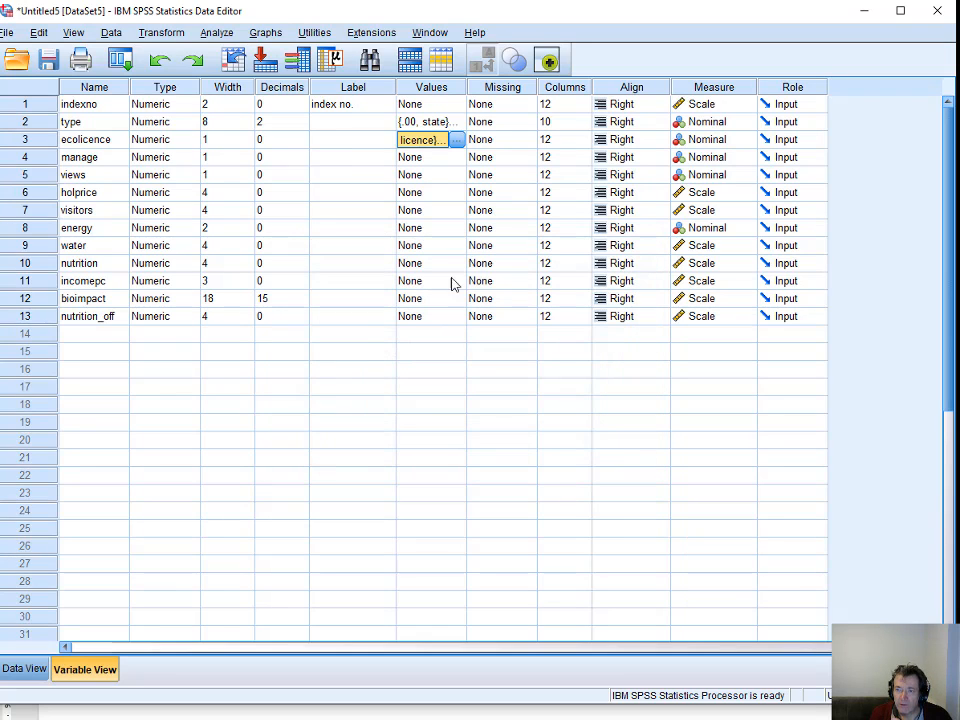
left_click(23, 668)
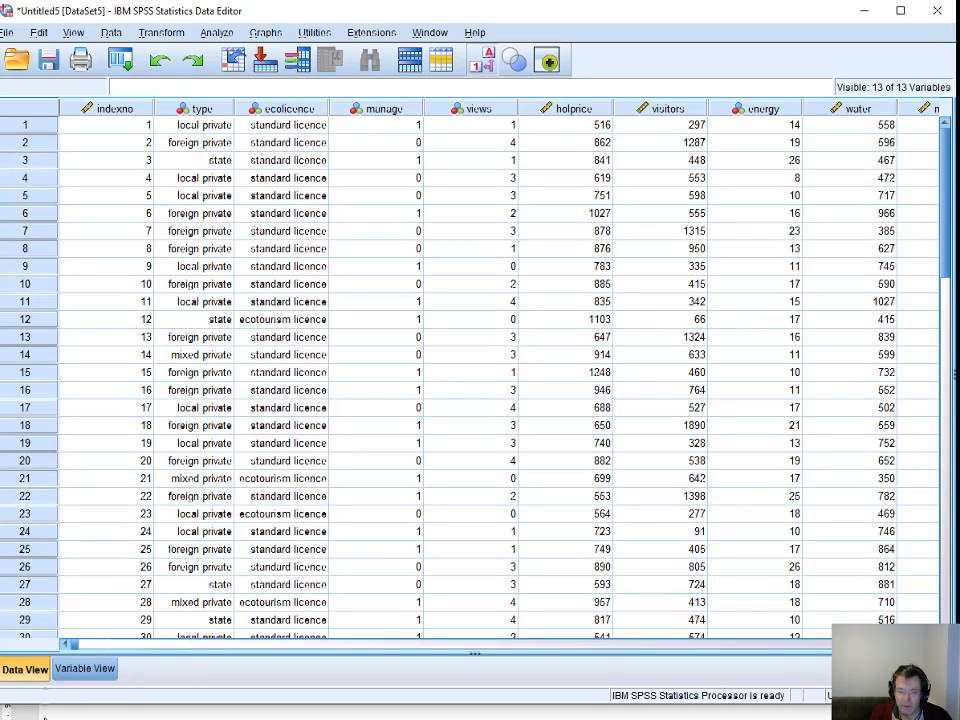
left_click(108, 675)
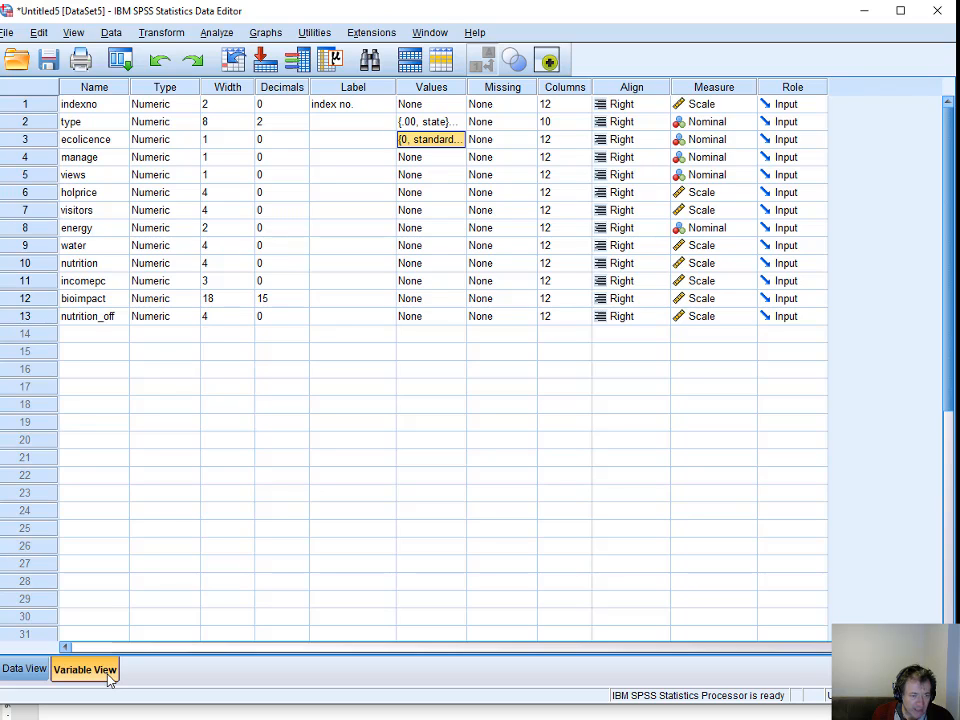
Add the value label standard management for value 0 of the manage variable.
left_click(437, 158)
left_click(456, 157)
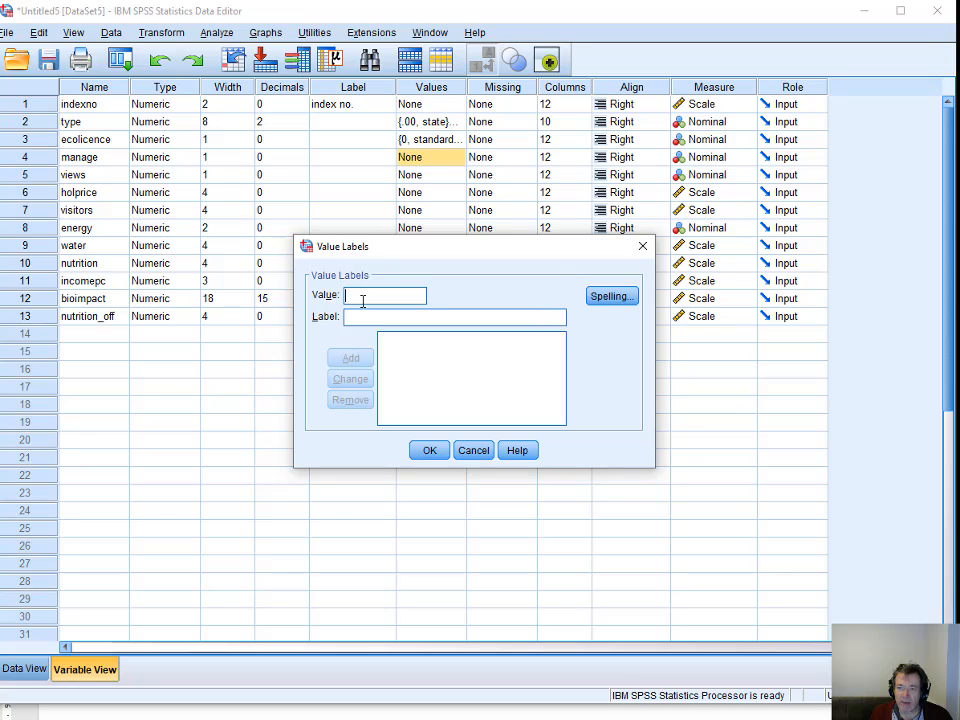
type("0")
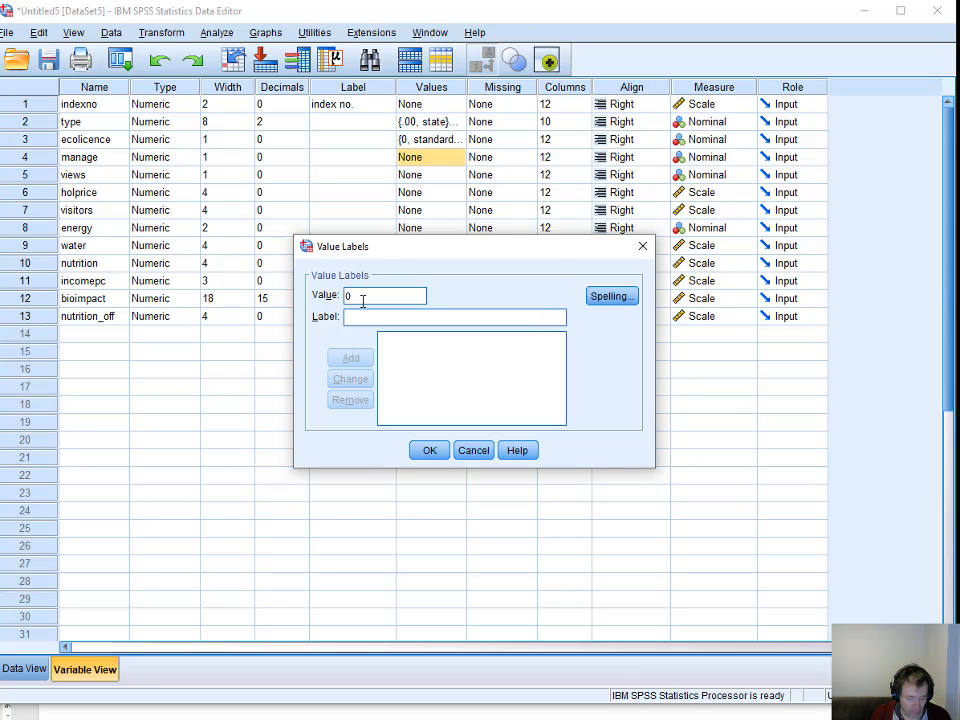
key("Tab")
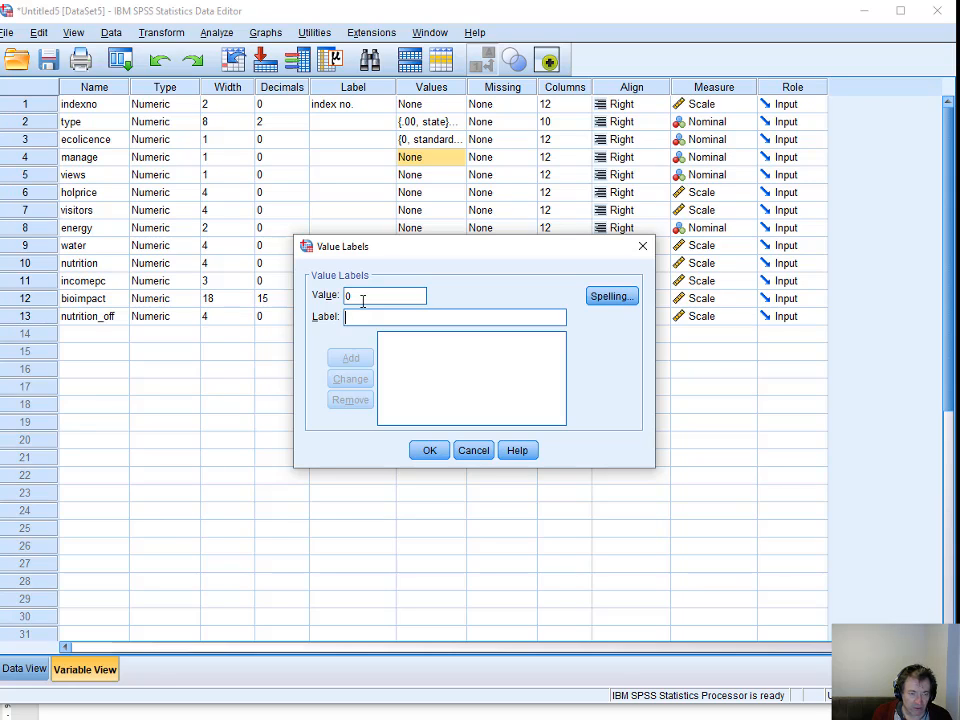
type("norm")
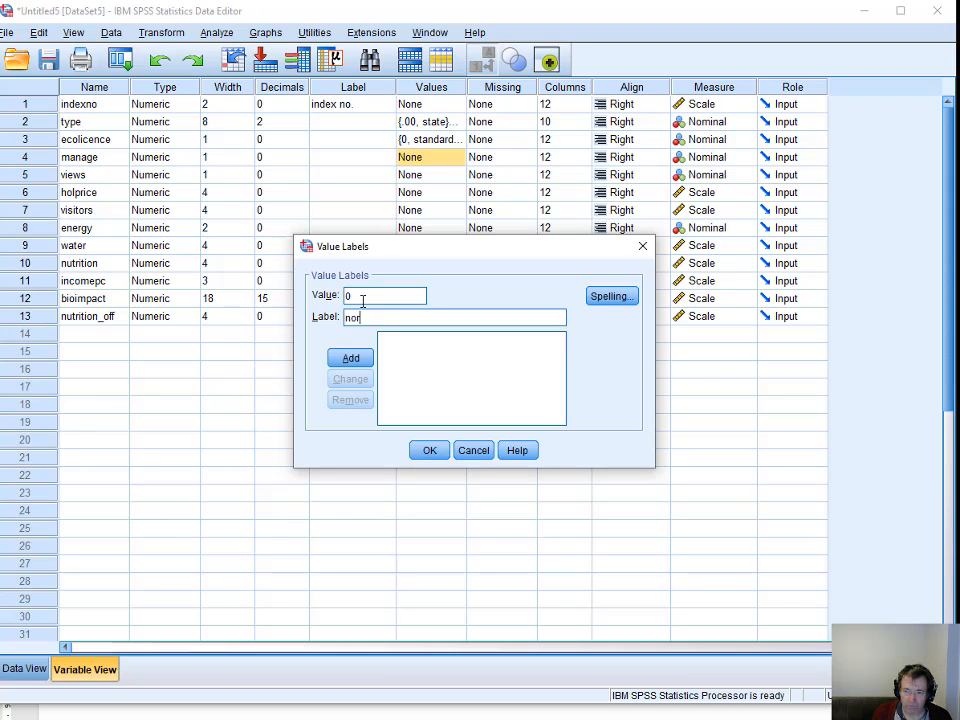
key("BackSpace")
key("BackSpace")
key("BackSpace")
type("st")
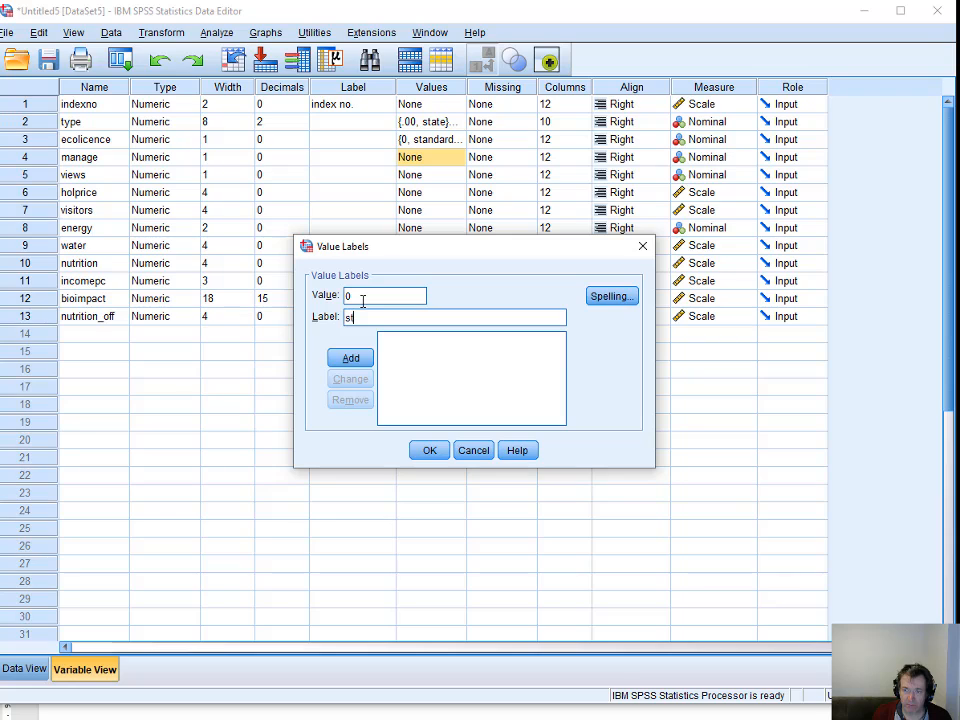
type("andard management")
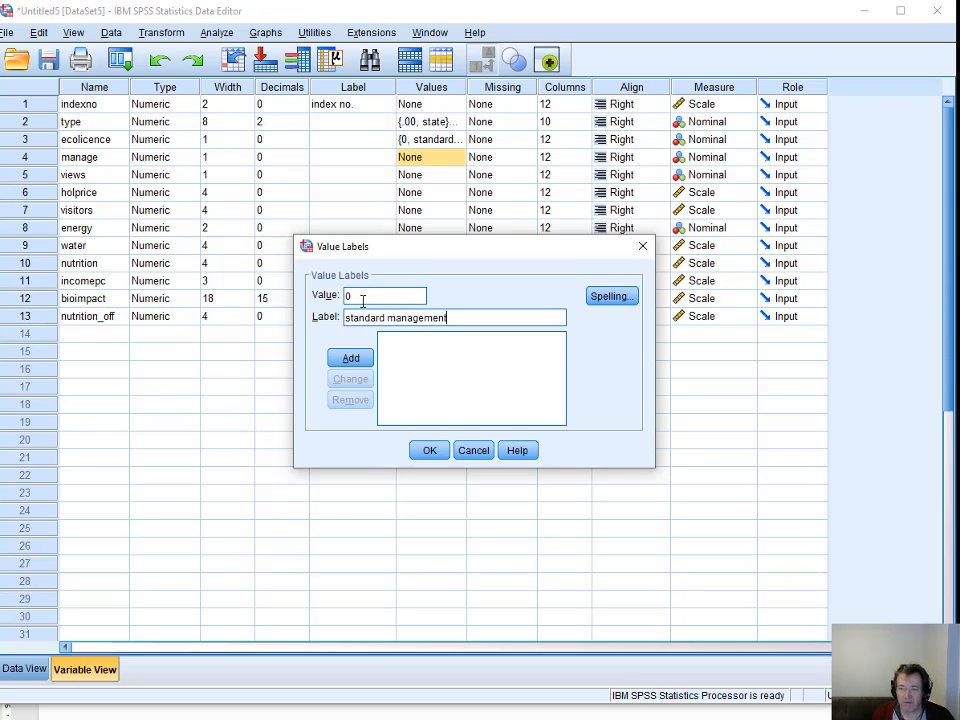
left_click(360, 361)
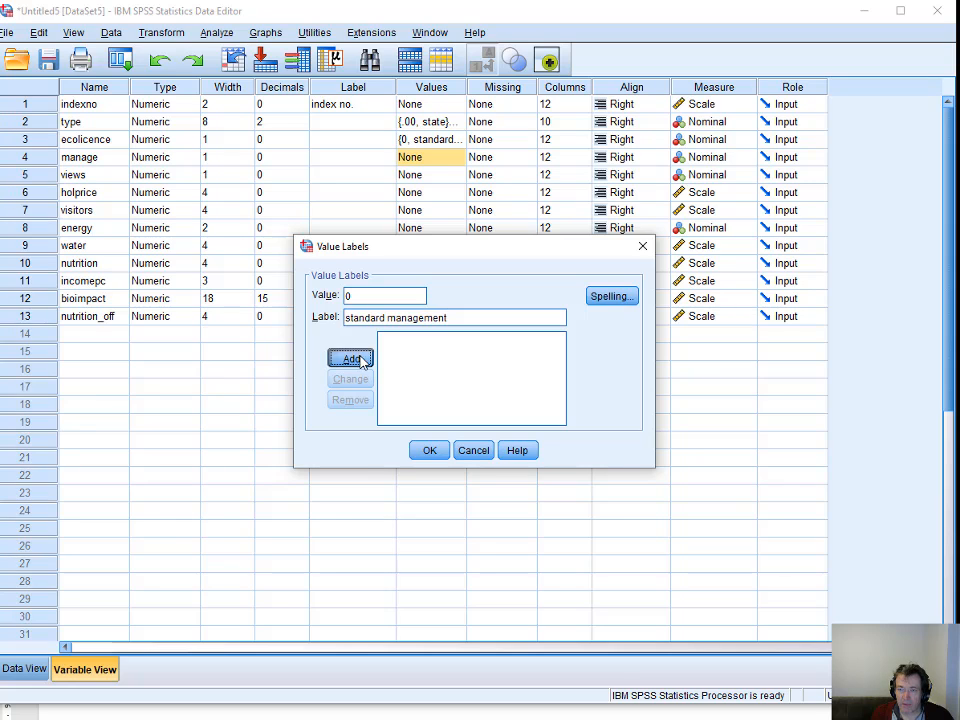
Add the value label CBNRM for value 1 of the manage variable and apply its labels.
type("1")
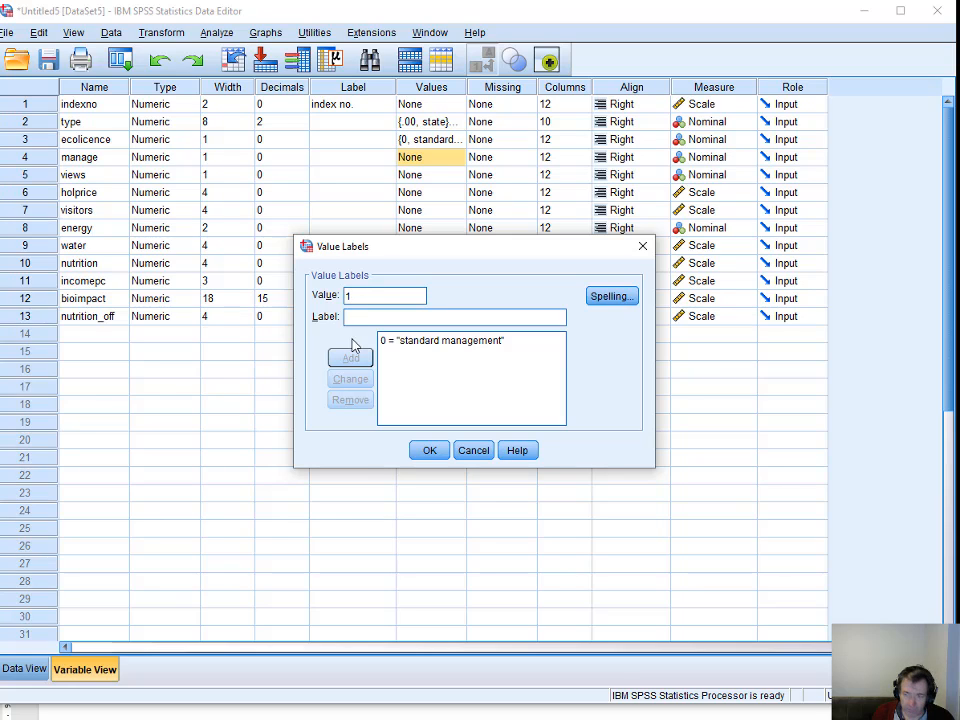
left_click(371, 319)
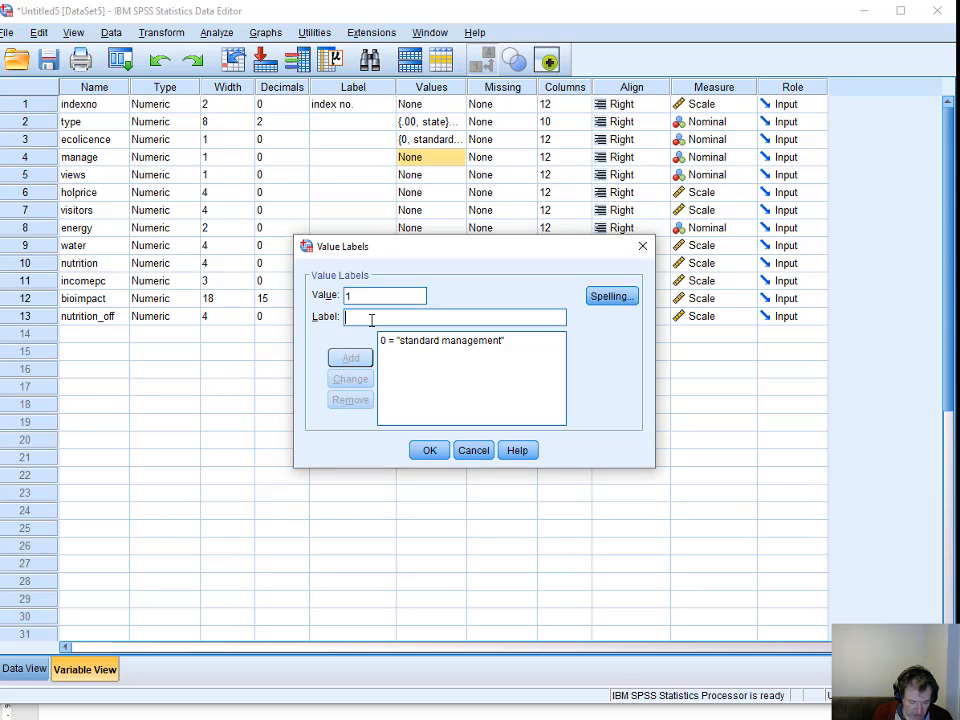
type("CB")
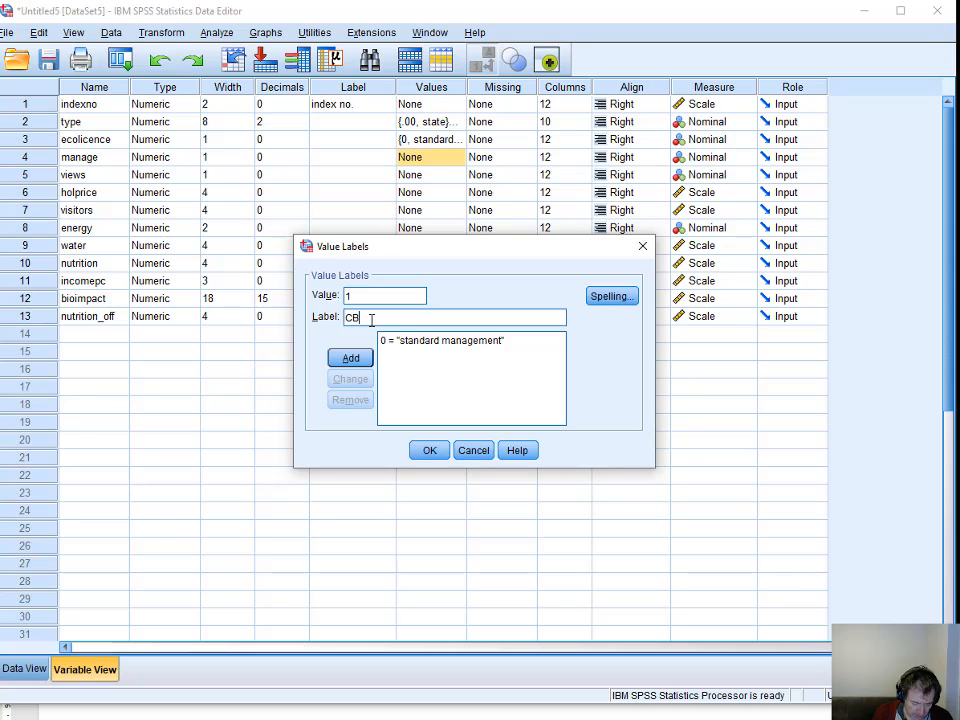
type("NRM")
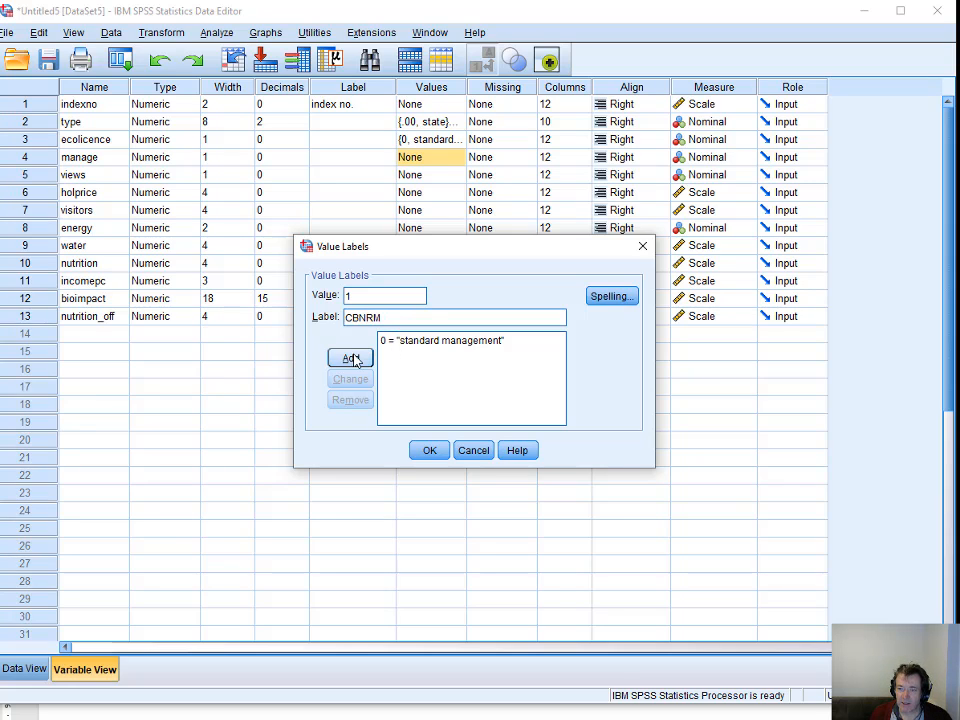
left_click(353, 359)
left_click(429, 450)
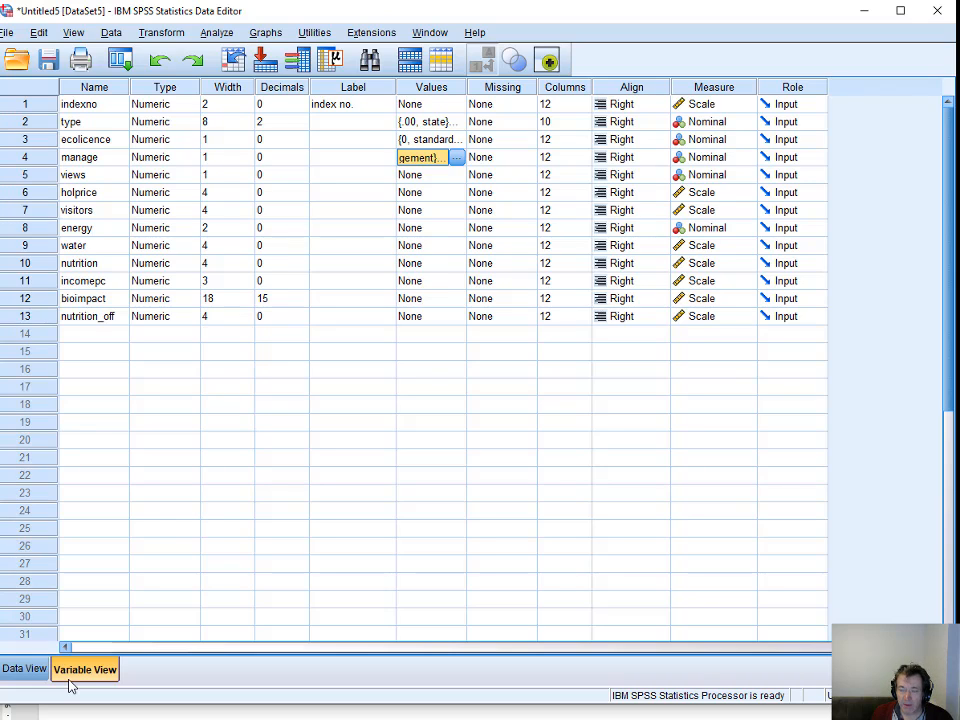
Add the value label very much more ineffectively for value 0 of the views variable.
double_click(462, 178)
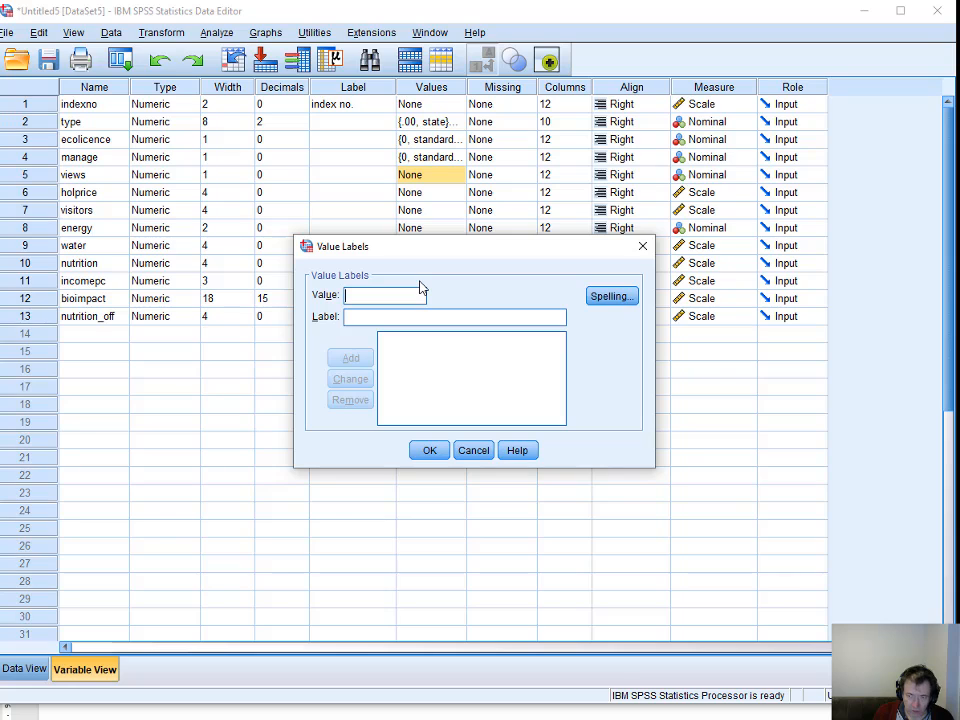
type("0very m")
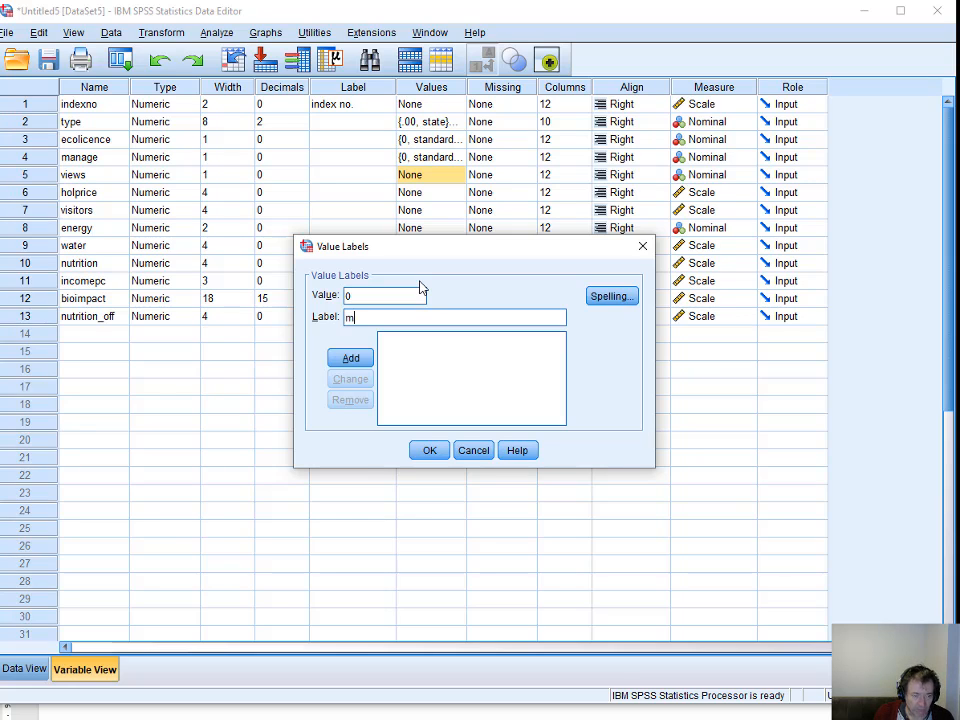
type("uch")
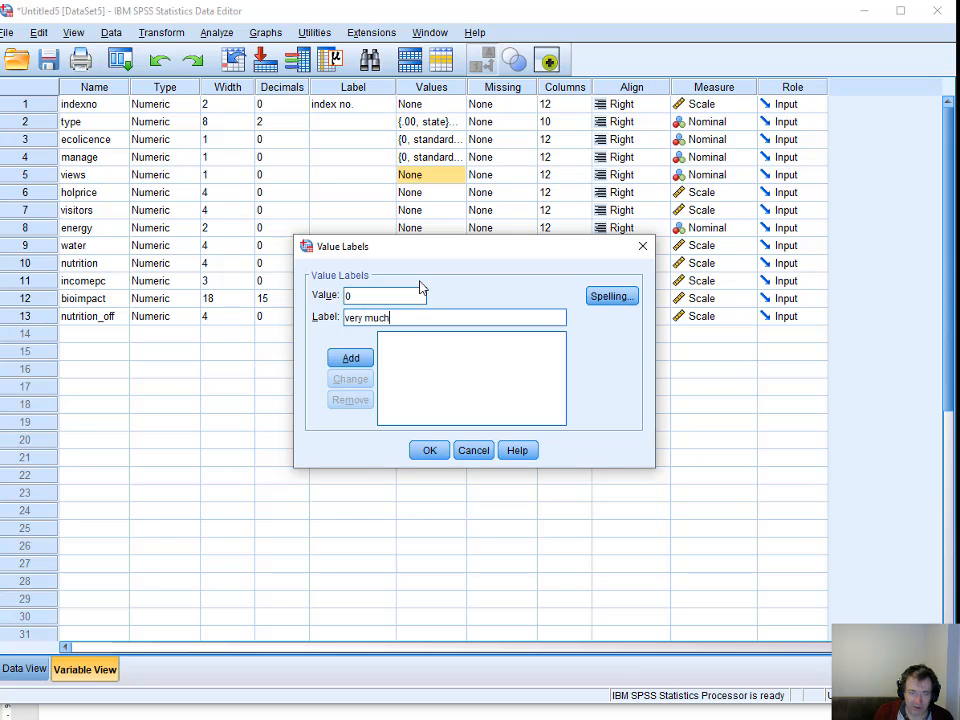
type(" more ine")
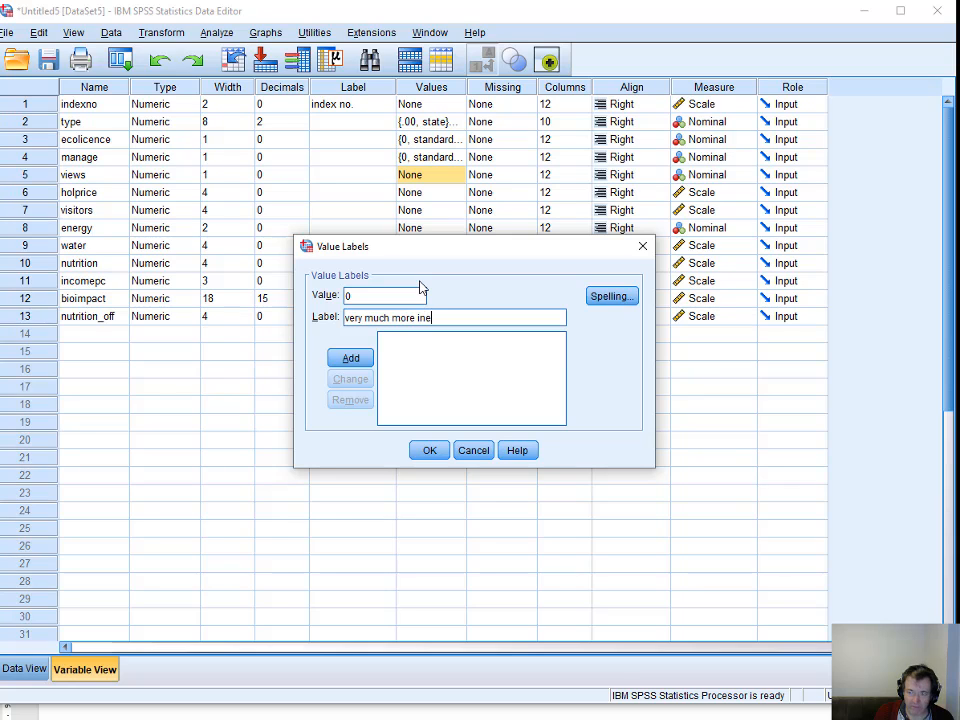
type("ffectively")
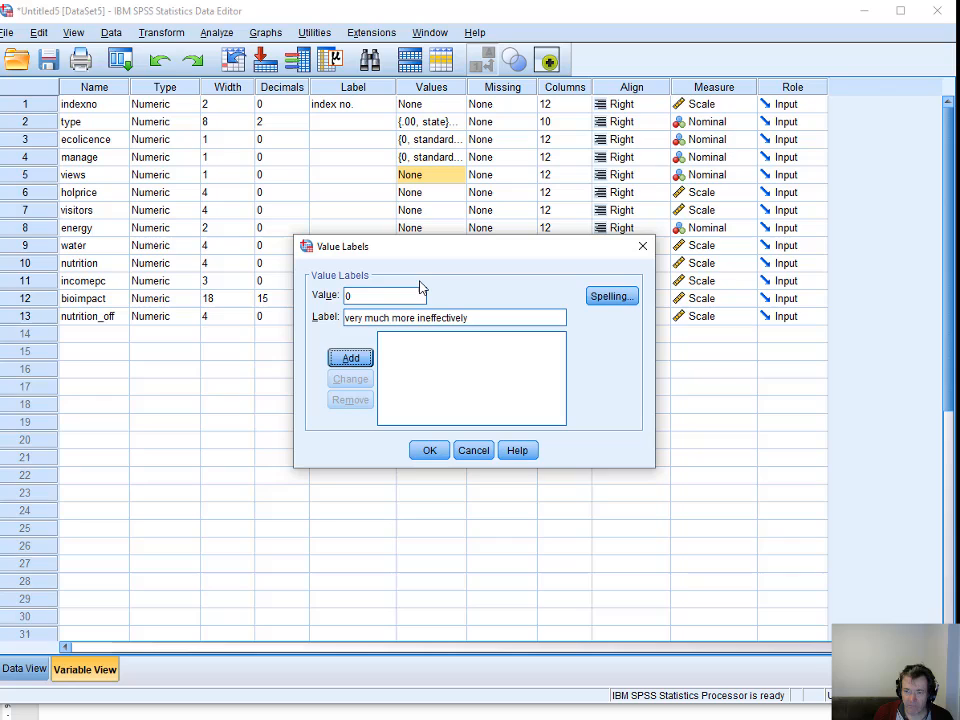
key("Return")
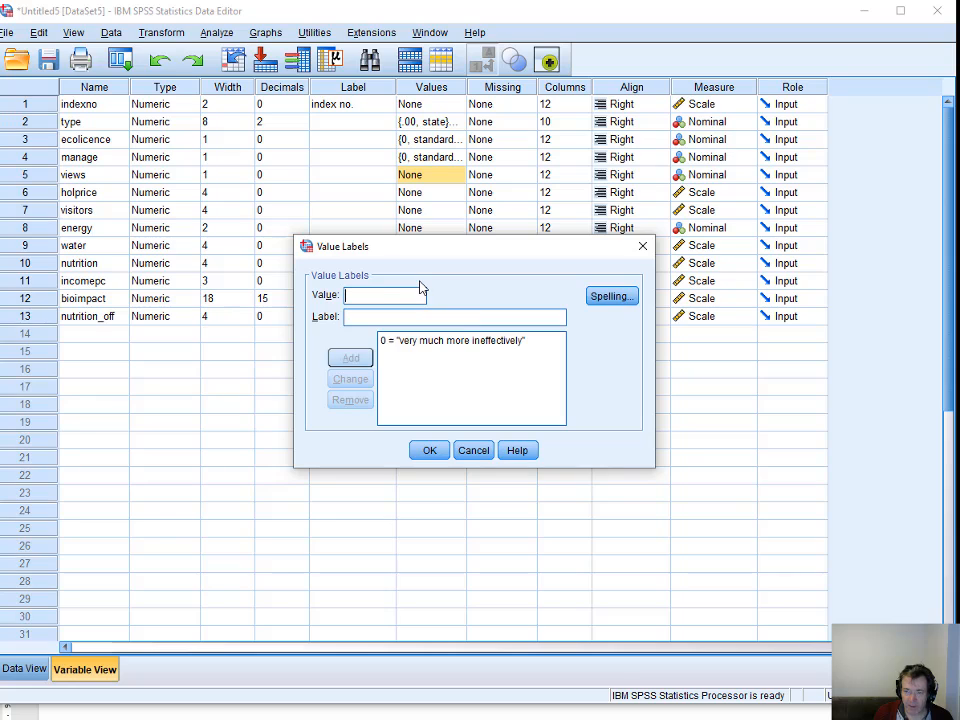
Add the value label more ineffectively for value 1 of the views variable.
type("1")
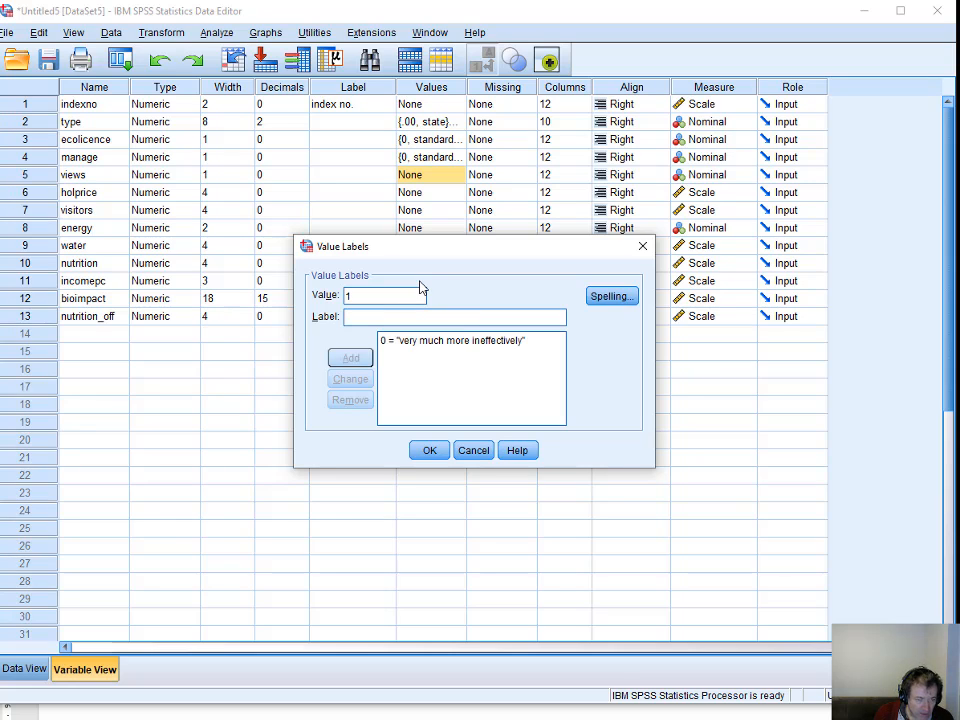
key("Tab")
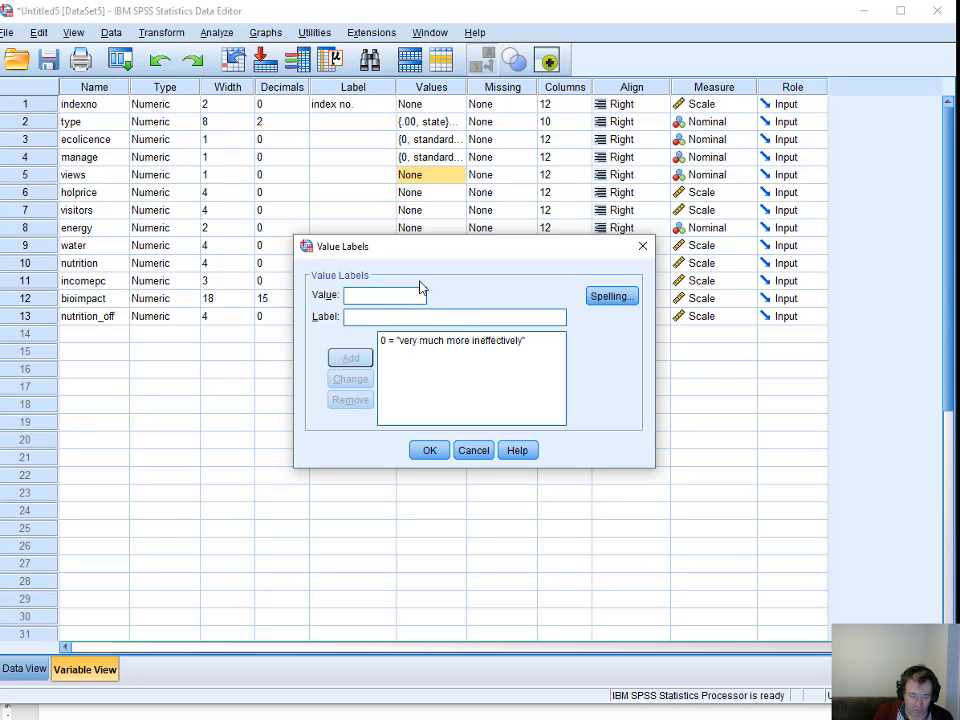
type("1")
key("Tab")
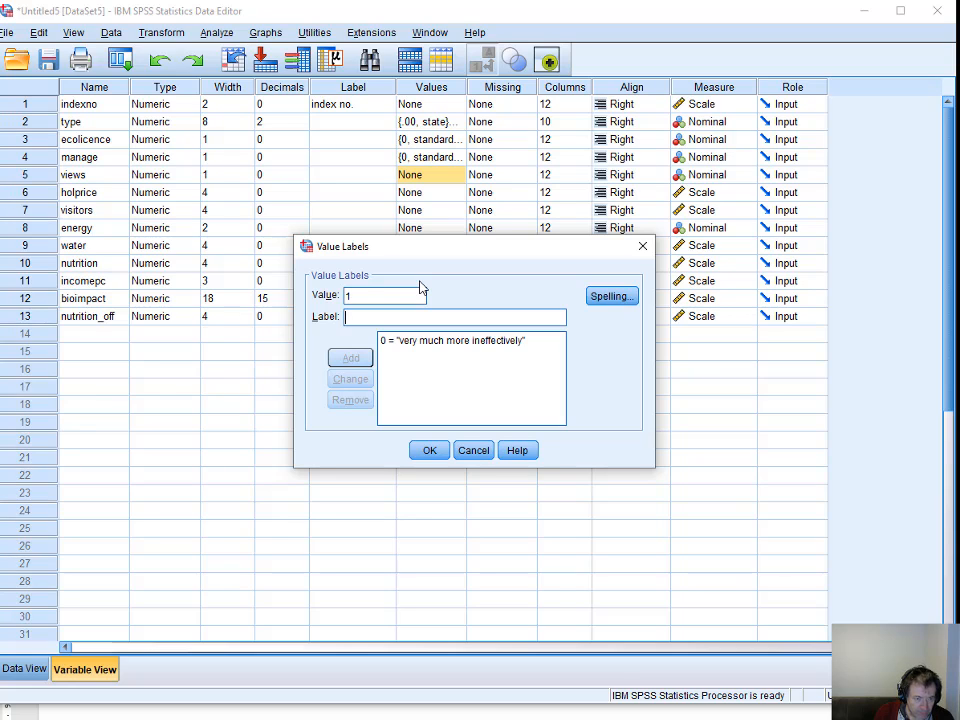
type("more")
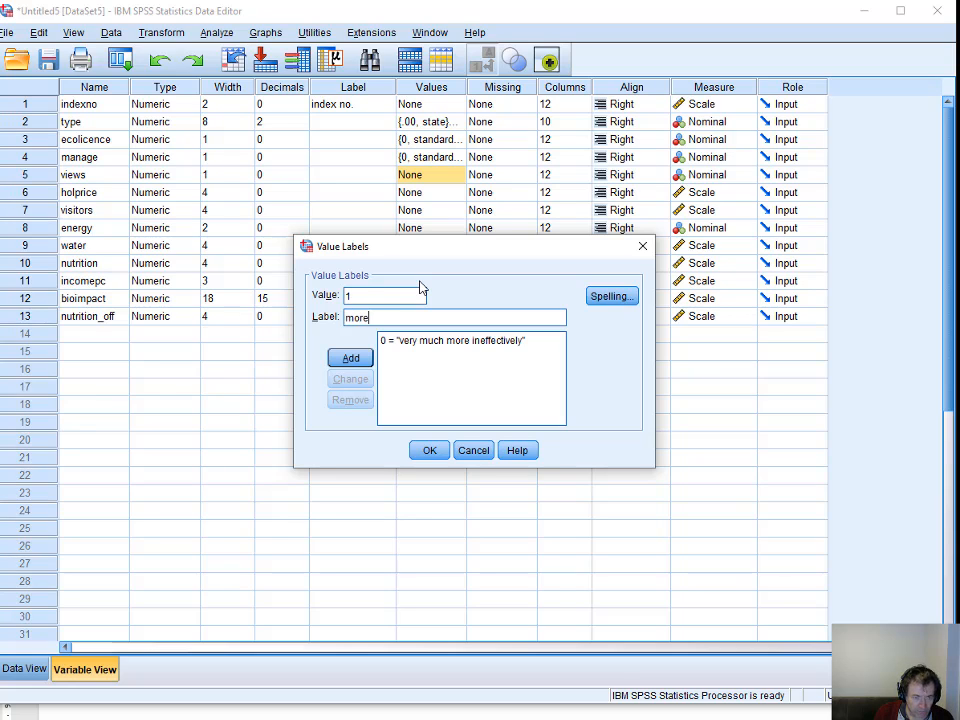
type(" ineffectively")
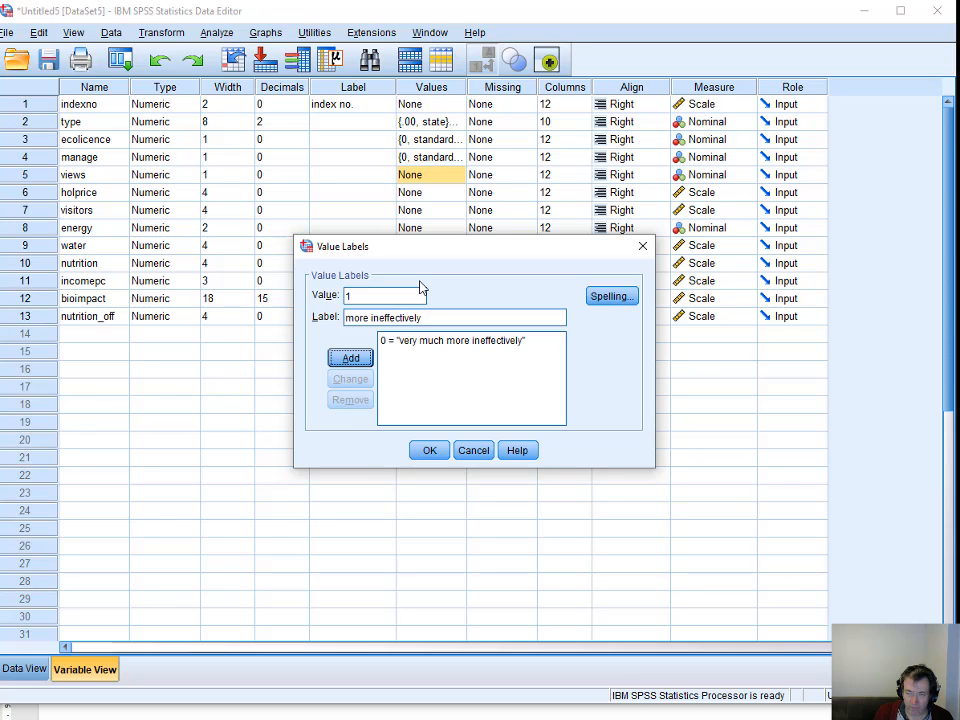
key("Return")
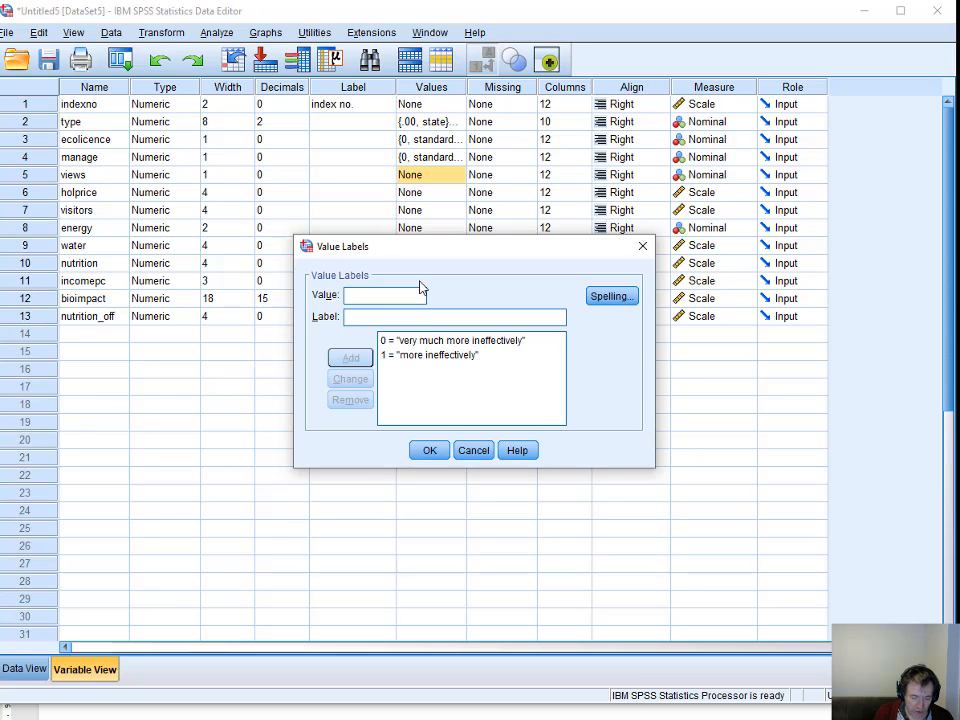
Add the value labels about the same for value 2 and more effectively for value 3 of the views variable.
type("2")
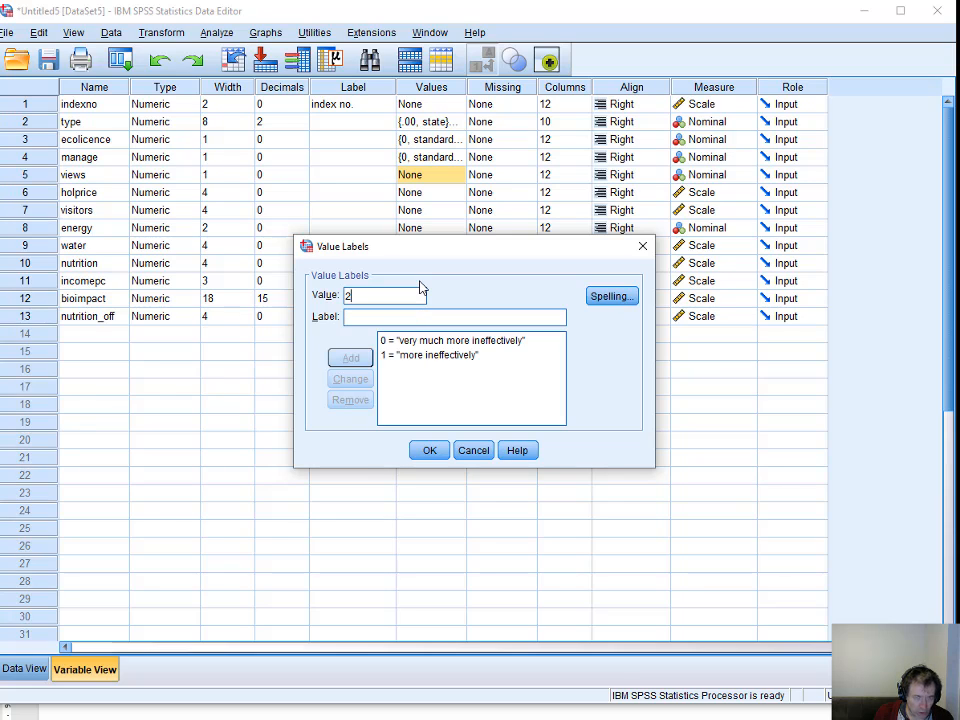
key("Tab")
type("about the same")
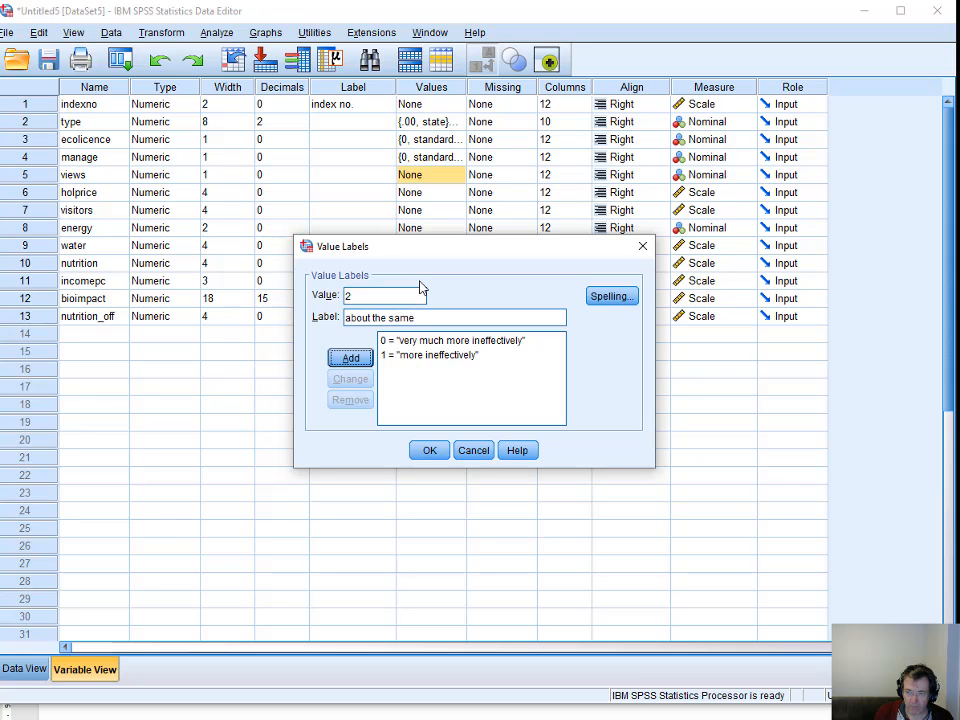
key("Return")
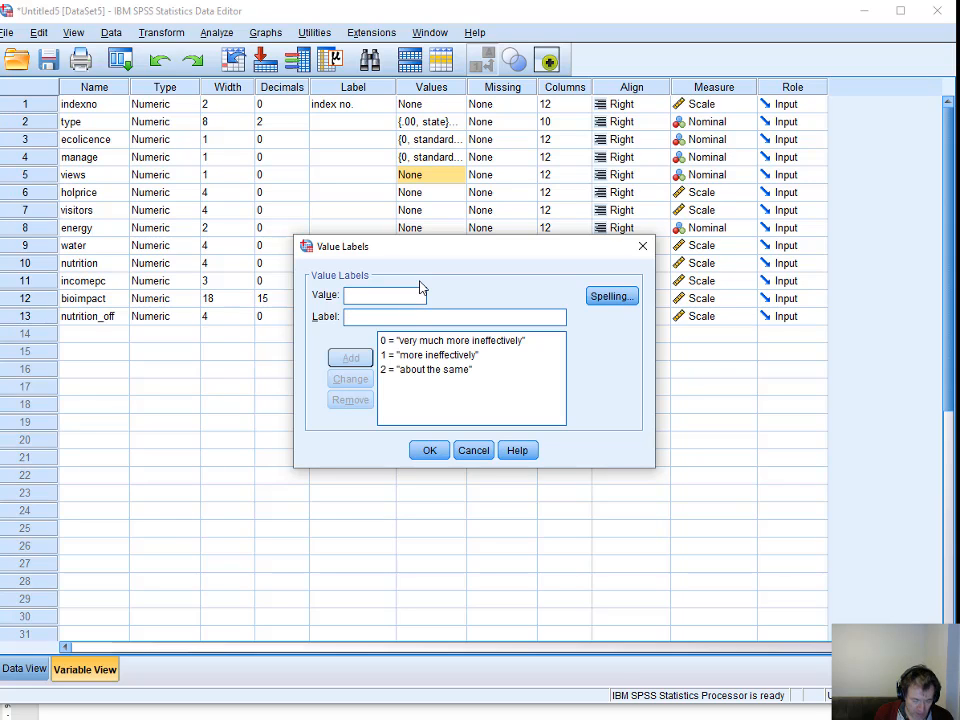
type("3")
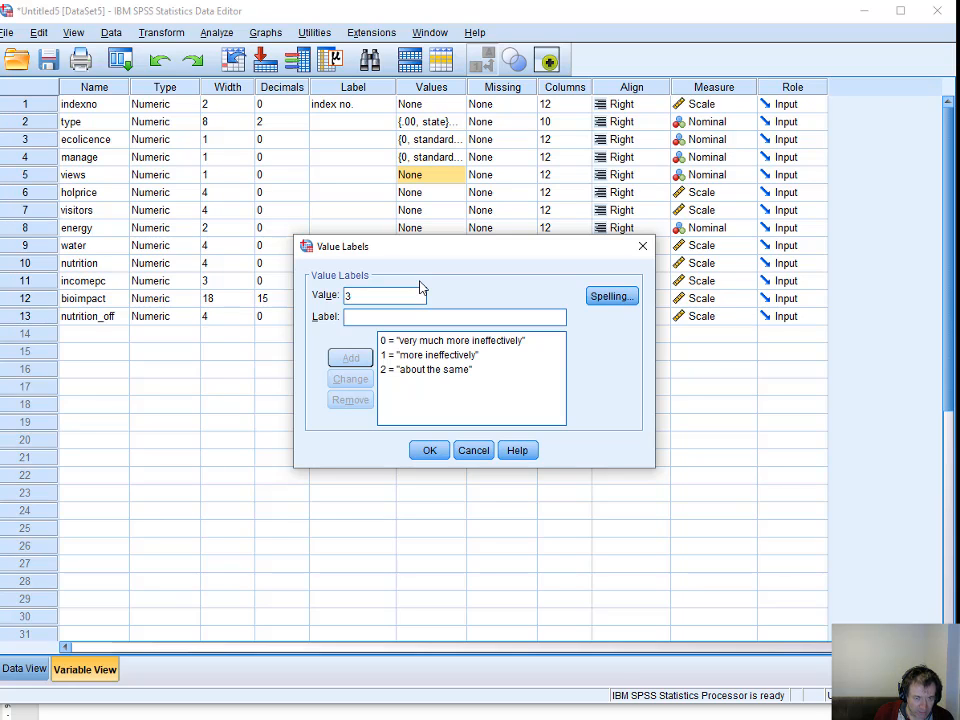
type("more e")
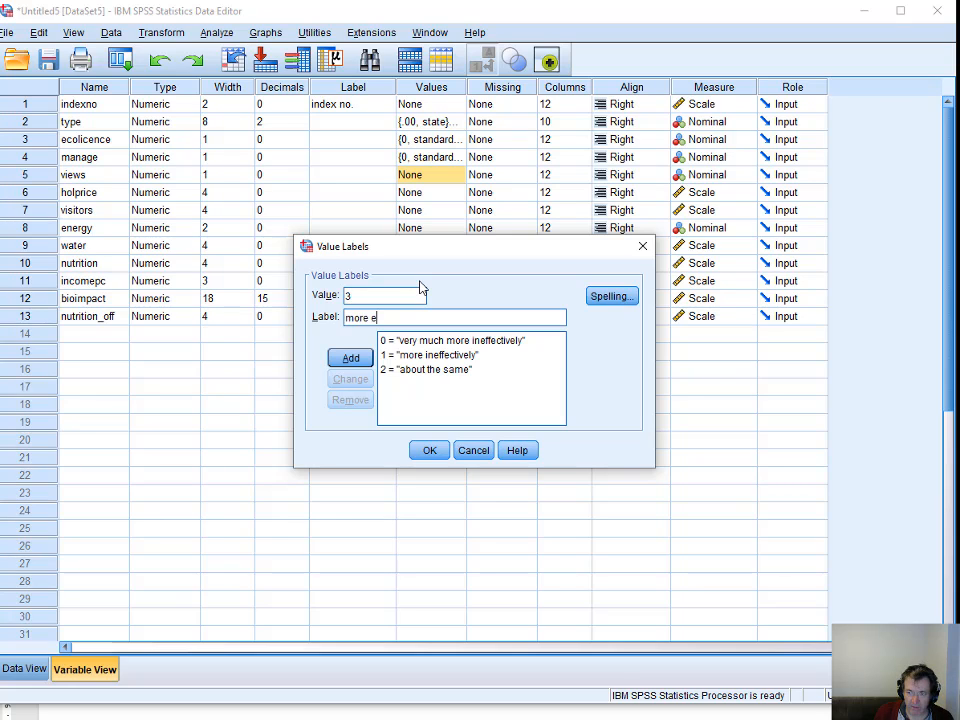
type("ffectively")
key("Return")
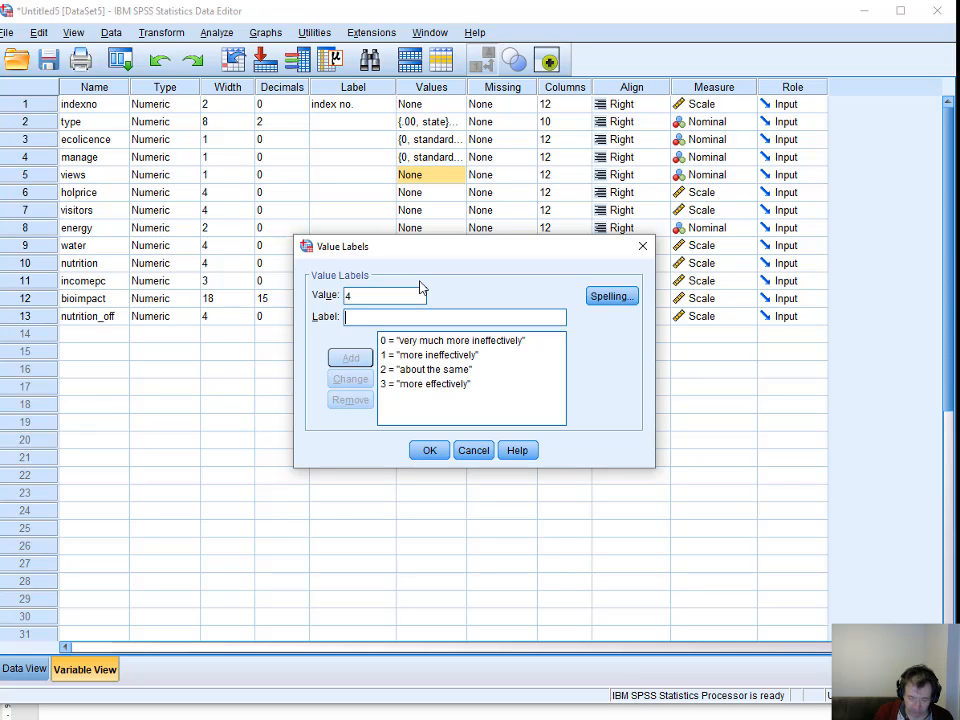
Label value 4 of the views variable as very much more effectively and check the applied labels in the data.
type("very much ")
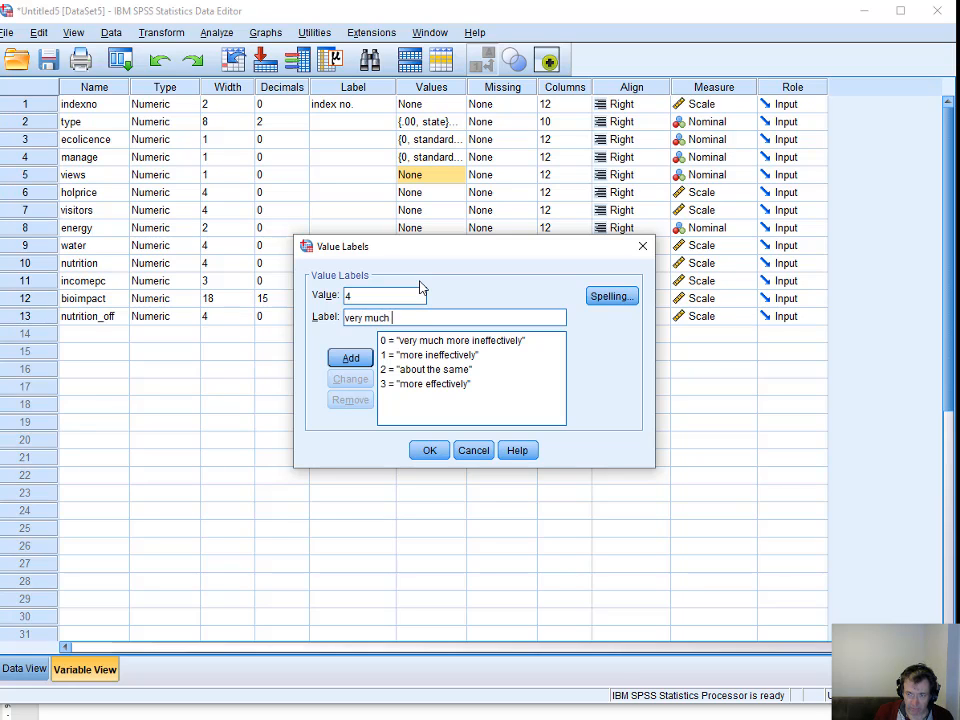
type("more")
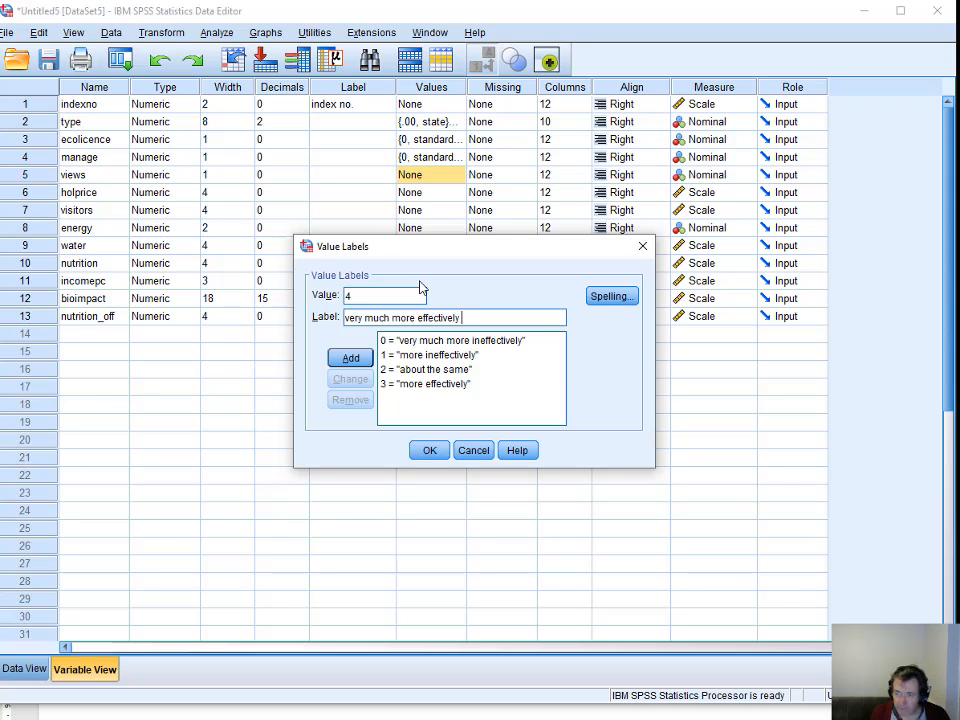
type(" effectively")
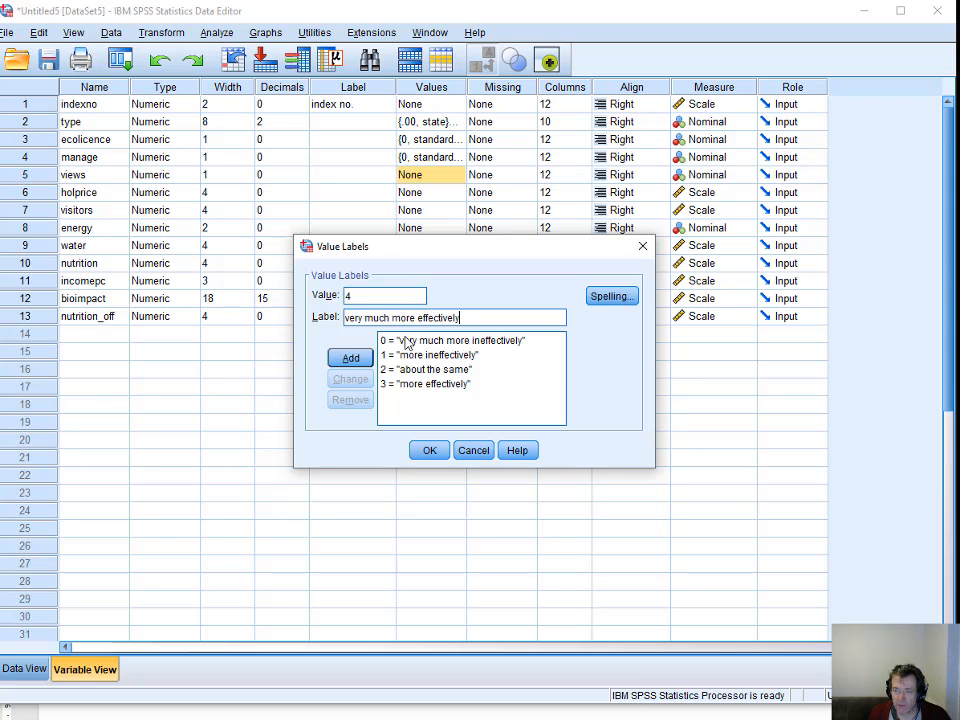
left_click(350, 357)
left_click(429, 450)
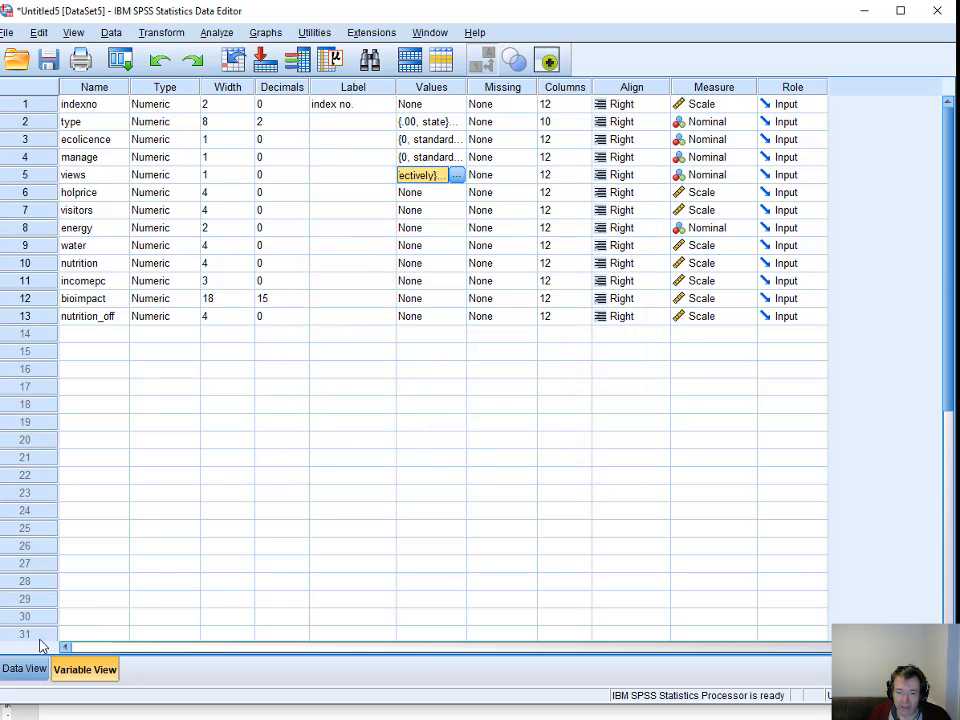
left_click(22, 669)
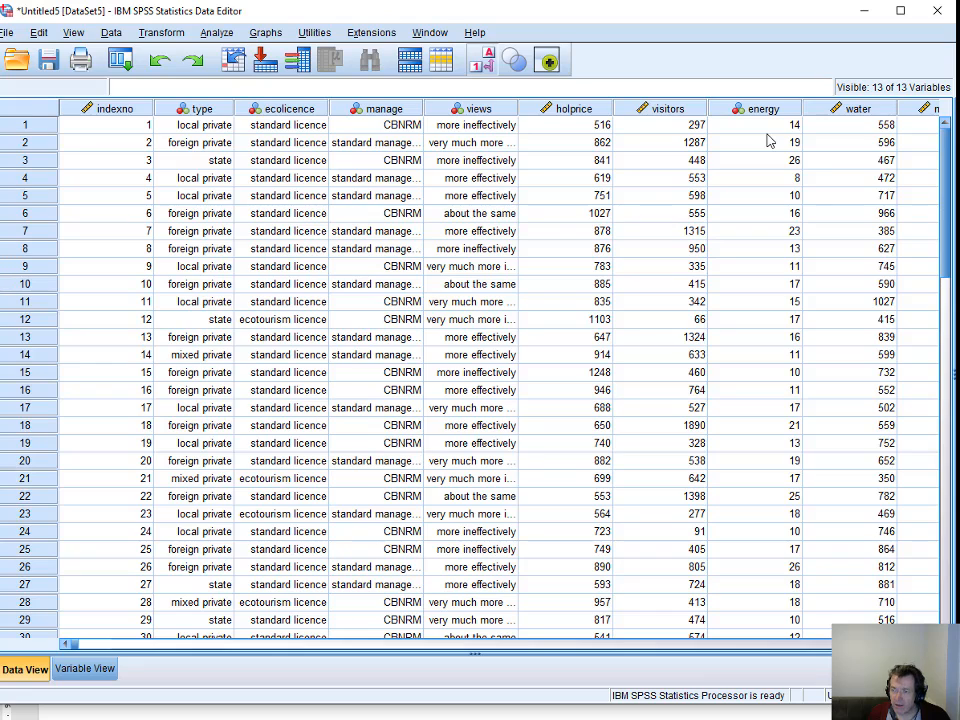
Examine the labelled variables and the remaining numeric columns across to nutrition_off in the data.
scroll(775, 185, "down", 1)
scroll(773, 200, "up", 1)
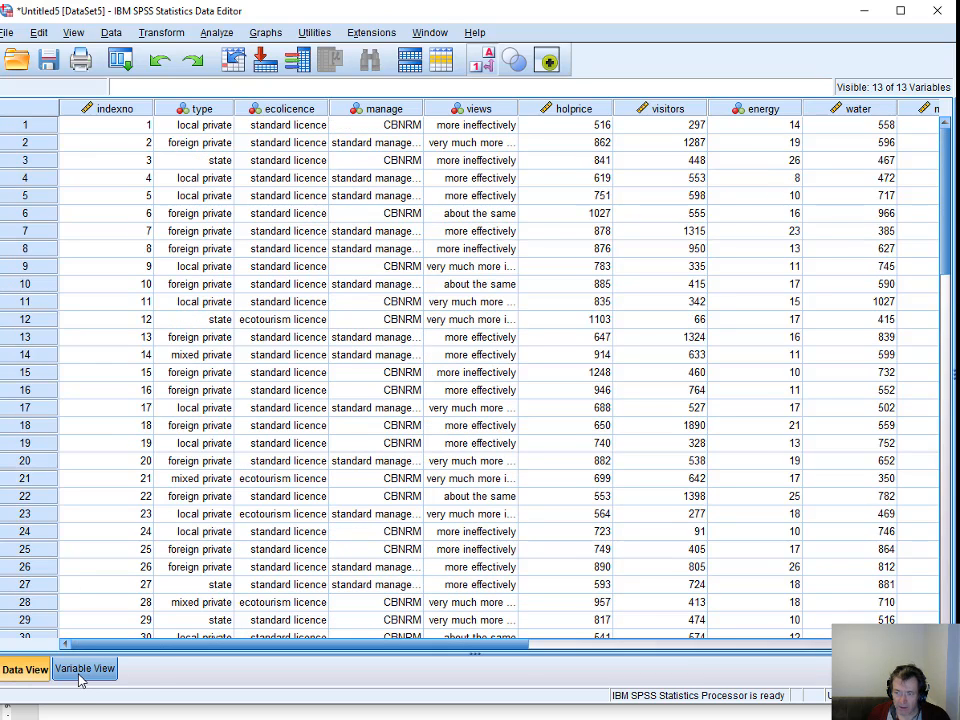
scroll(752, 178, "down", 15)
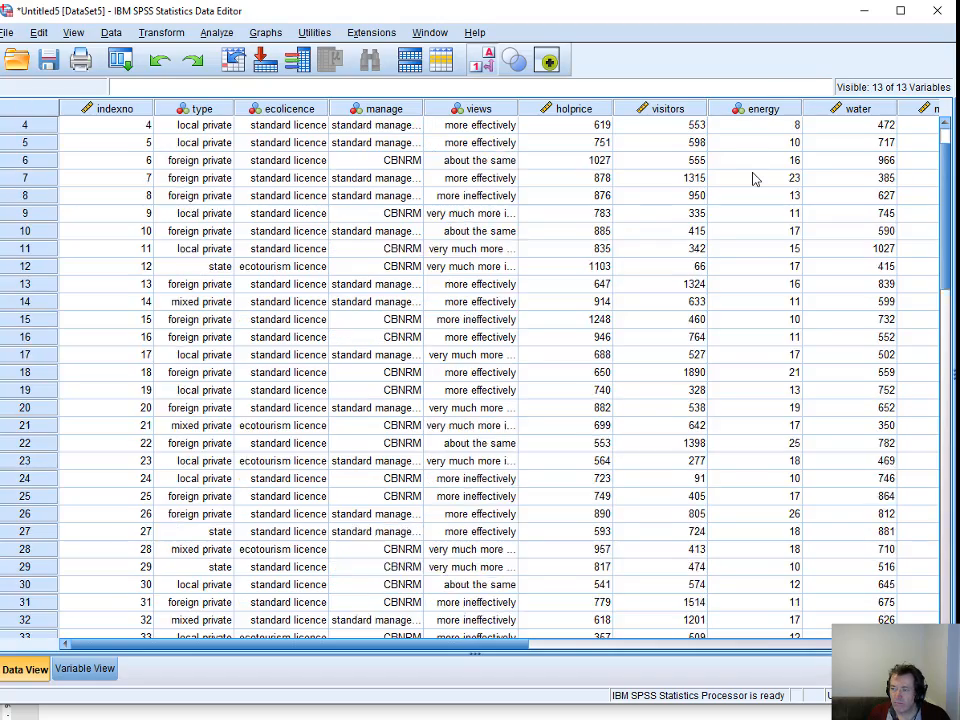
scroll(755, 178, "up", 4)
scroll(755, 178, "up", 11)
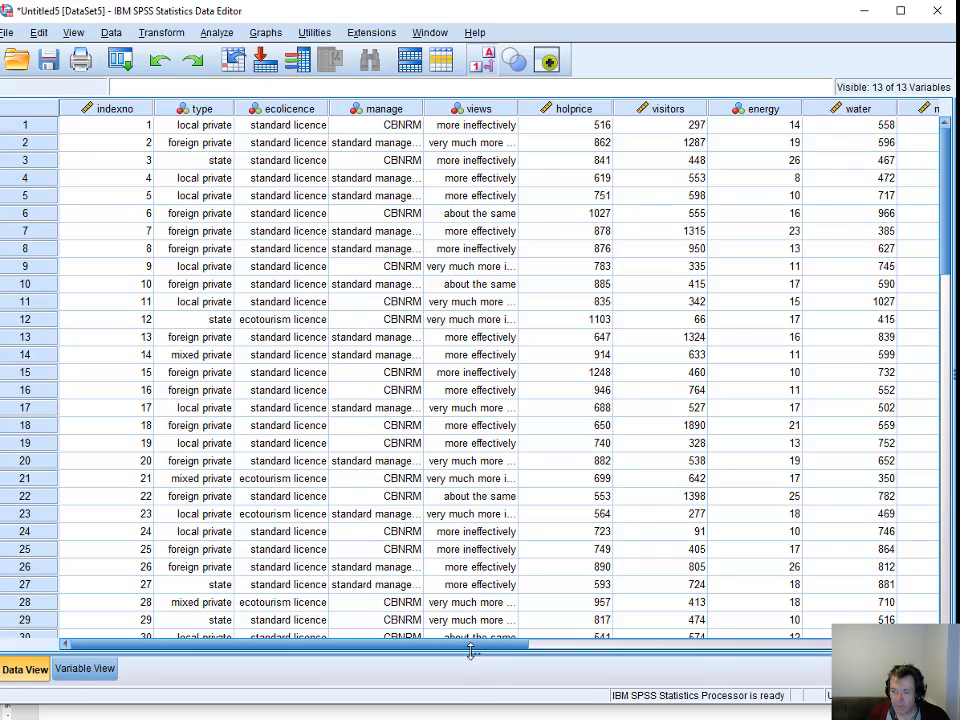
left_click_drag(471, 650, 731, 649)
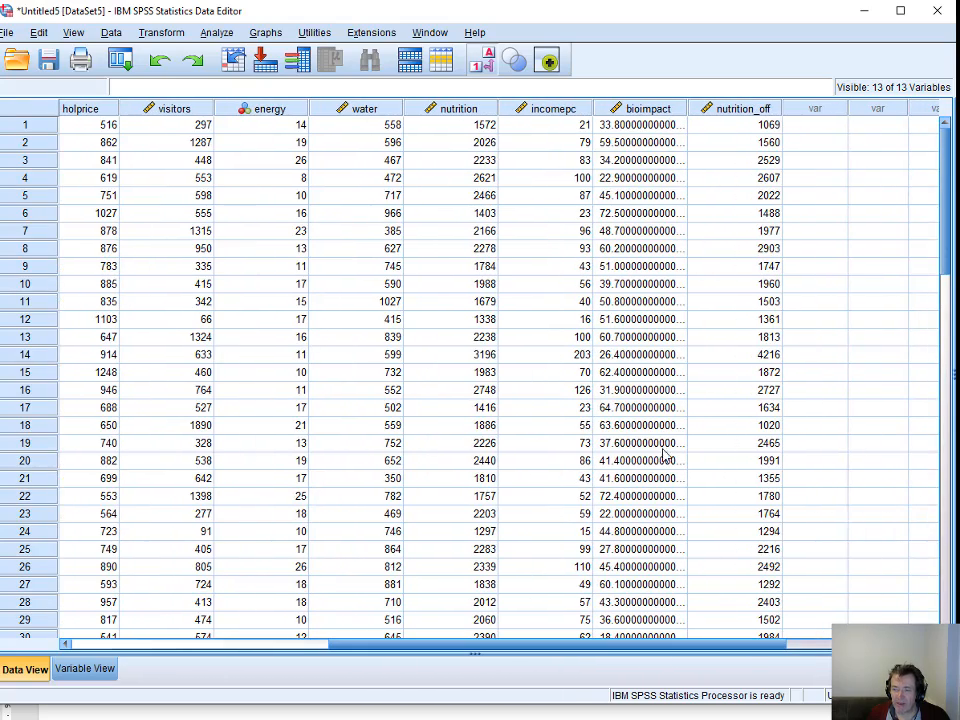
Try to set the bioimpact variable's width to 5, and set its decimals to 0.
left_click(95, 669)
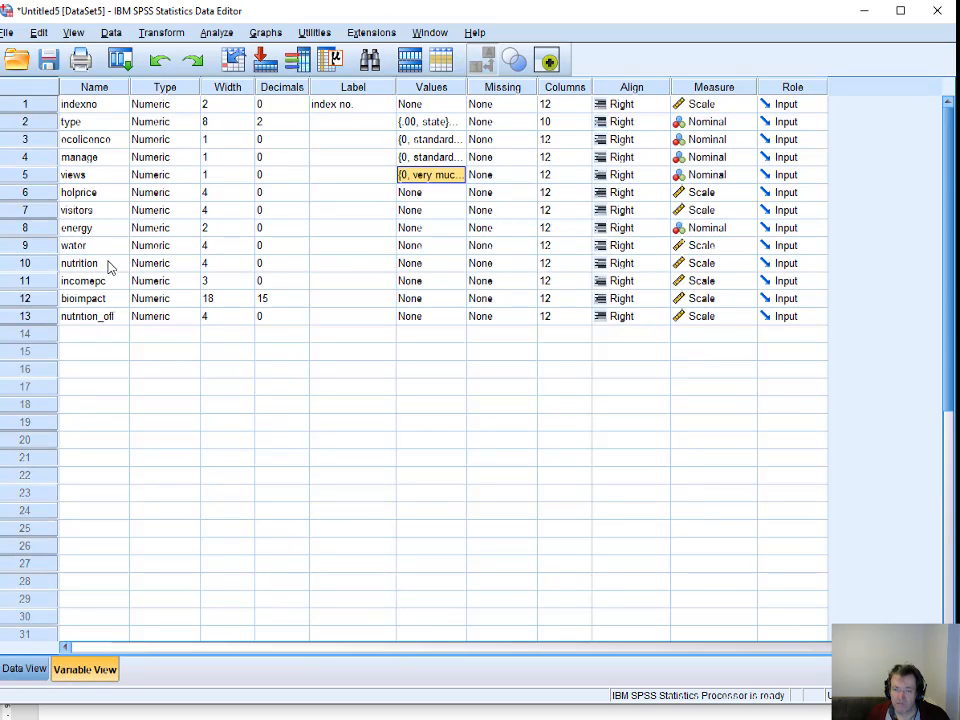
left_click(240, 302)
left_click(247, 296)
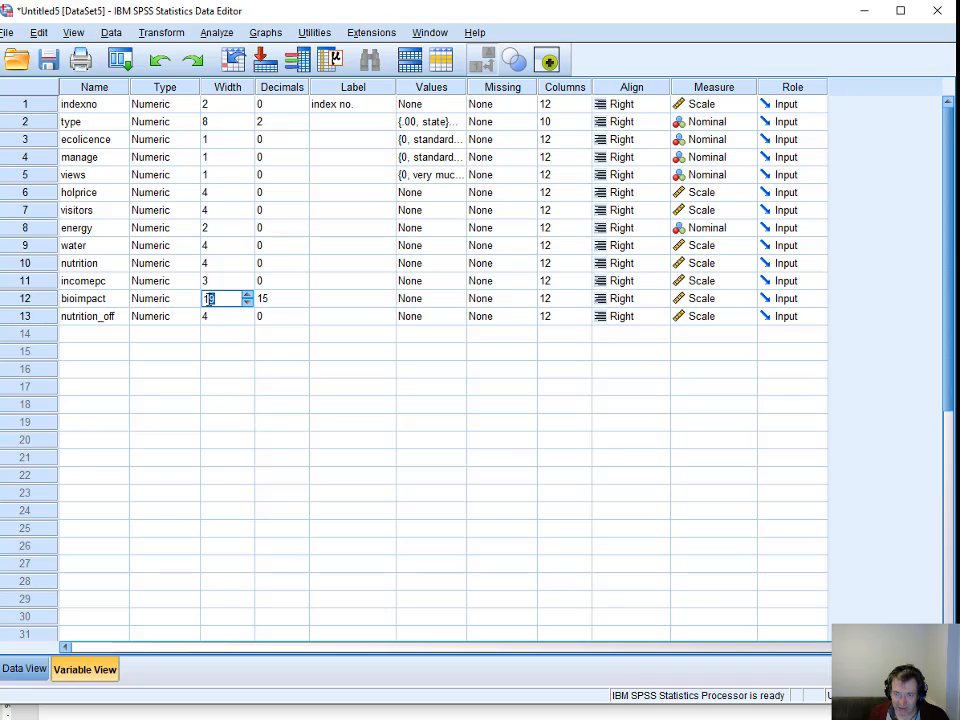
type("5")
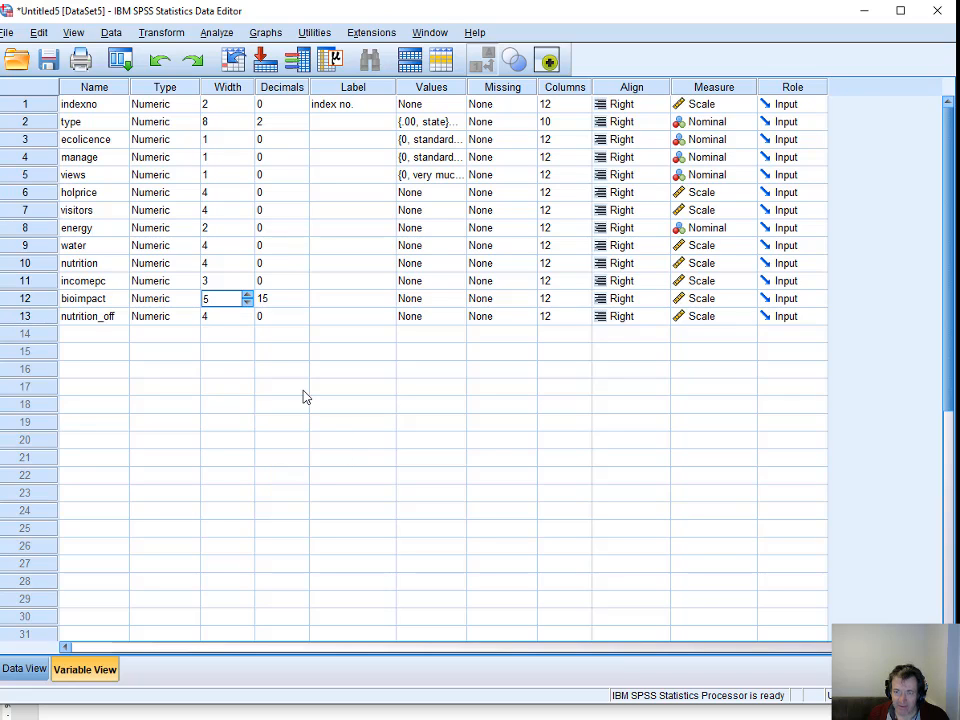
left_click(286, 299)
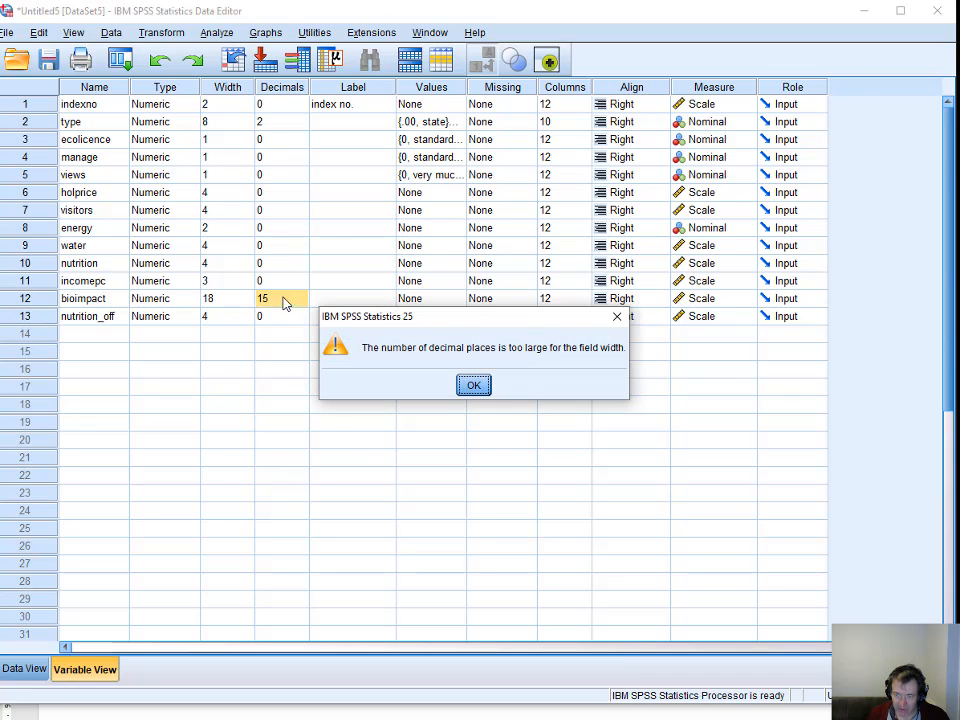
left_click(472, 385)
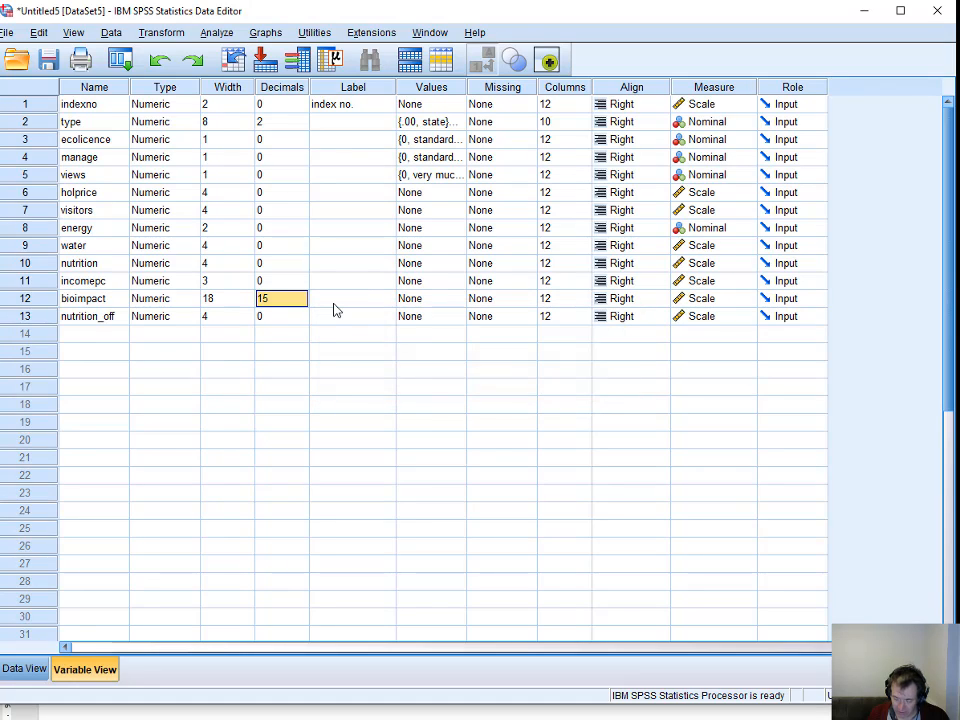
type("0")
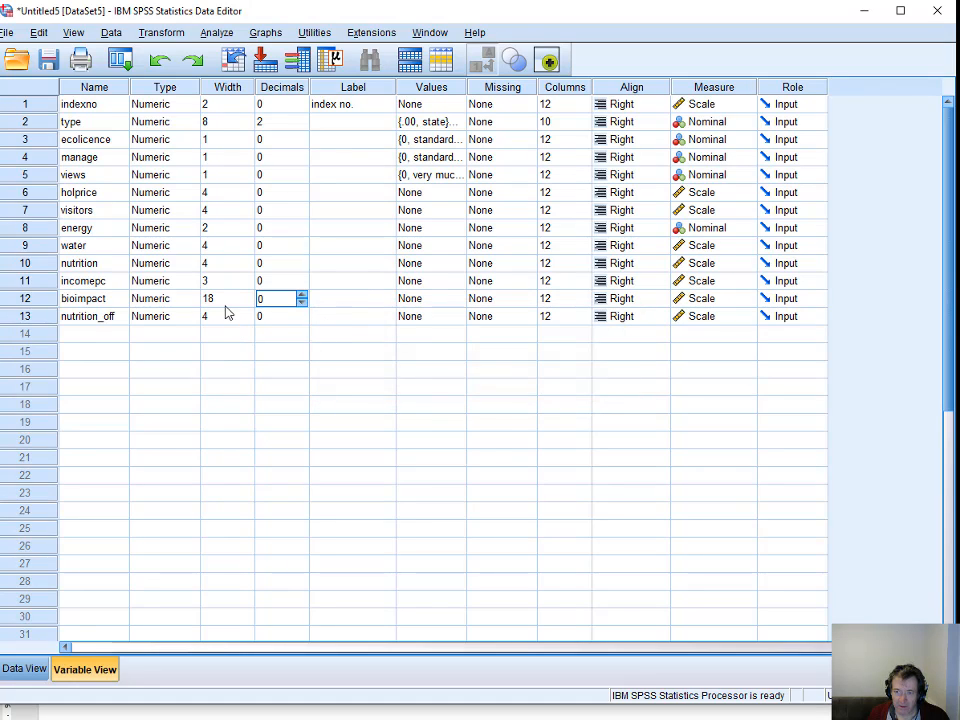
key("shift+Tab")
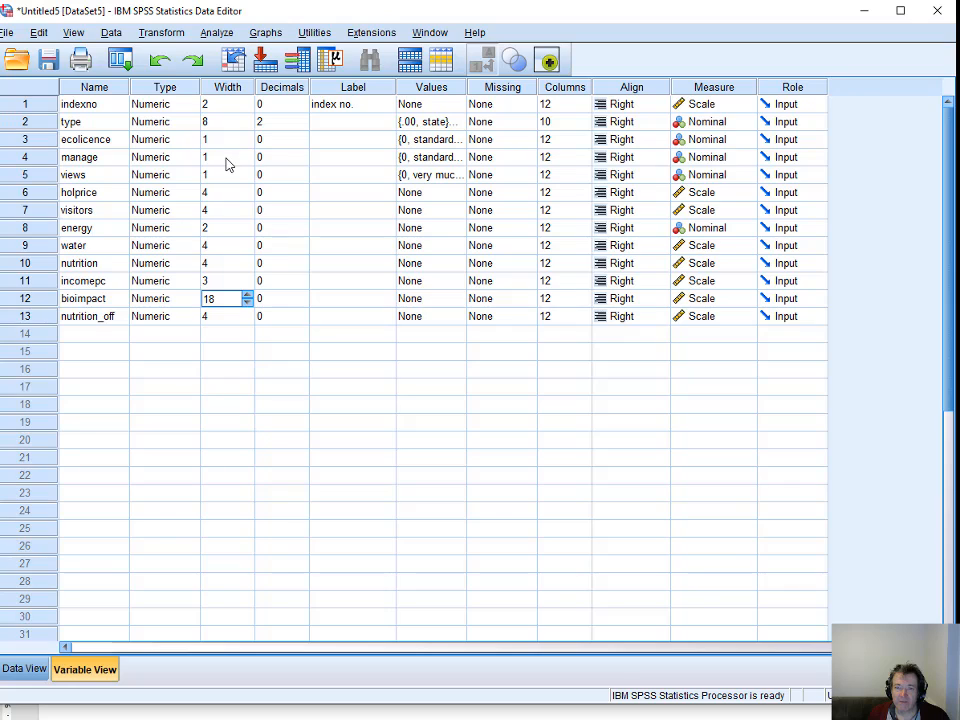
Set the width of the energy variable to 4.
left_click(232, 210)
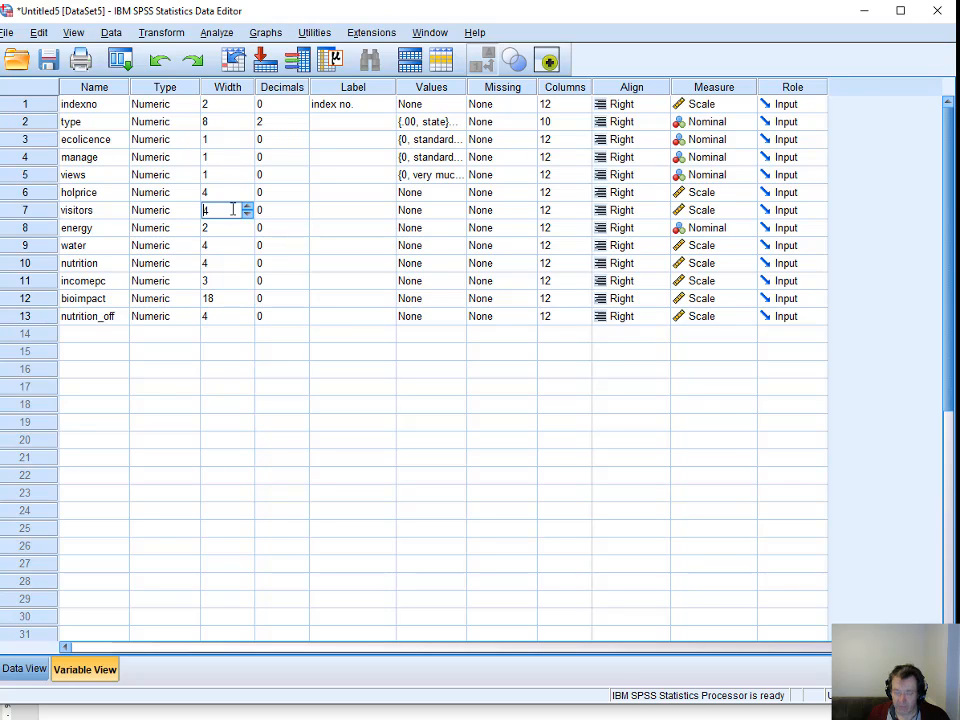
left_click(231, 227)
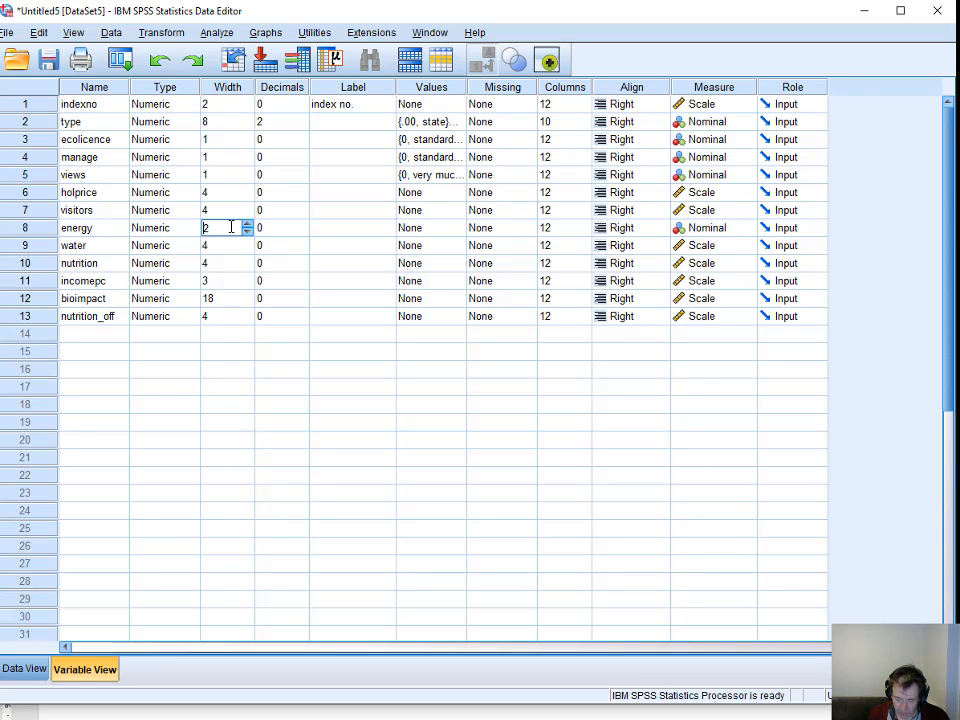
left_click(212, 210)
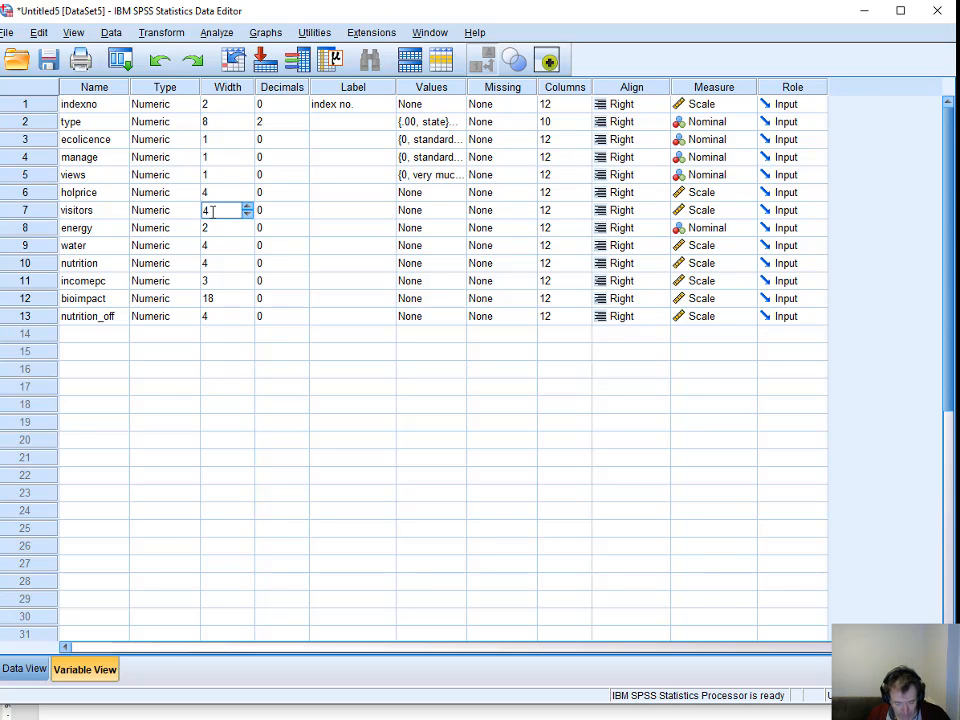
left_click(231, 228)
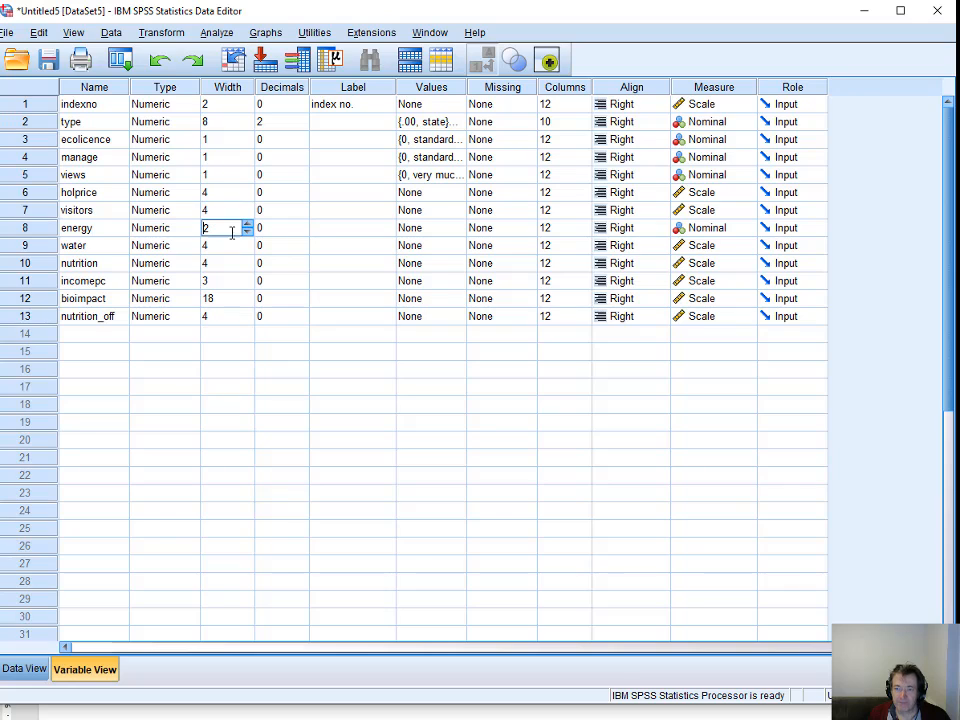
left_click(247, 225)
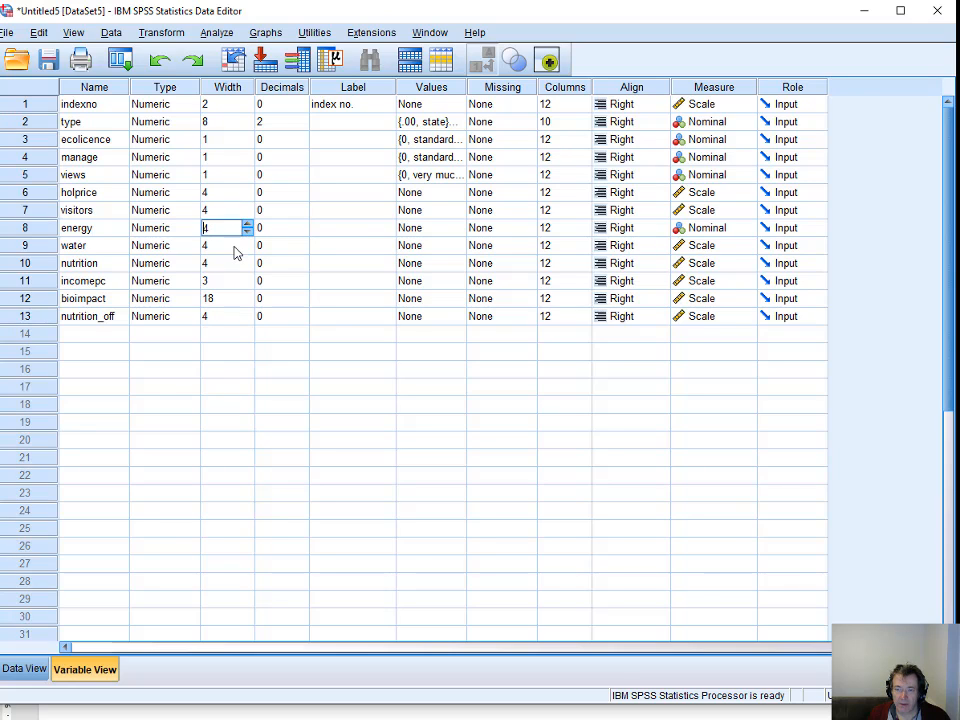
Set the widths of the incomepc and bioimpact variables to 4.
left_click(251, 281)
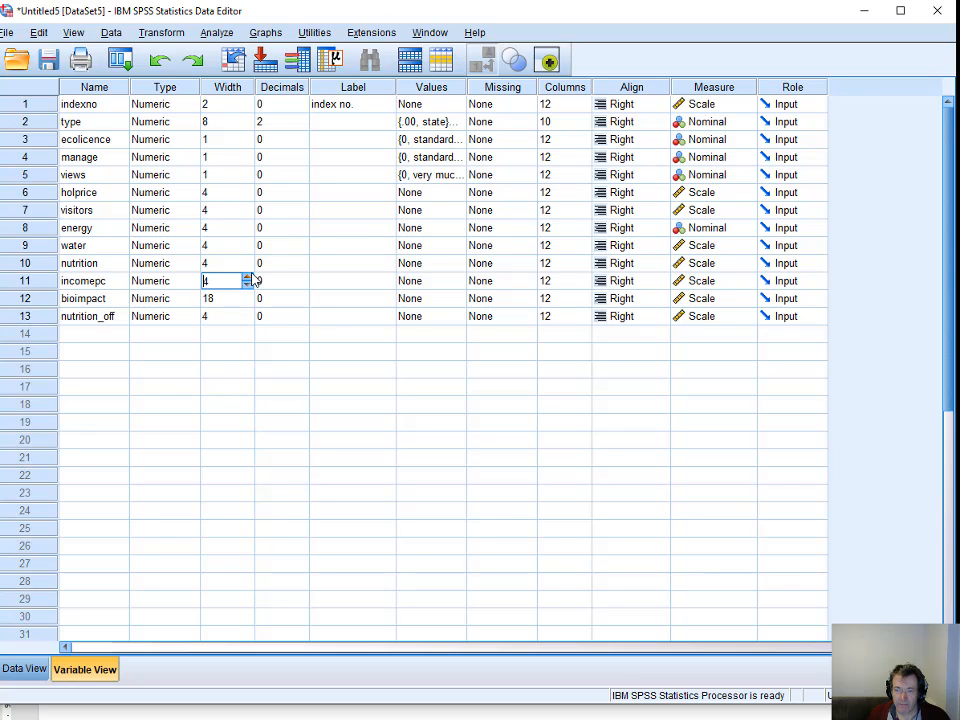
left_click(248, 279)
left_click(250, 299)
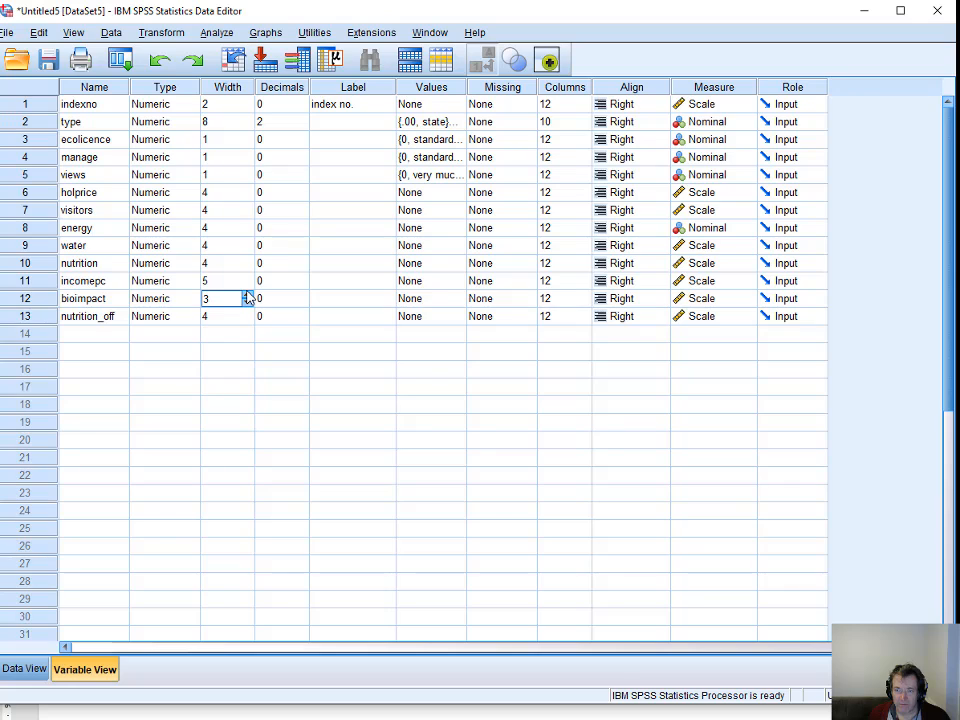
left_click(247, 296)
left_click(246, 285)
left_click(247, 285)
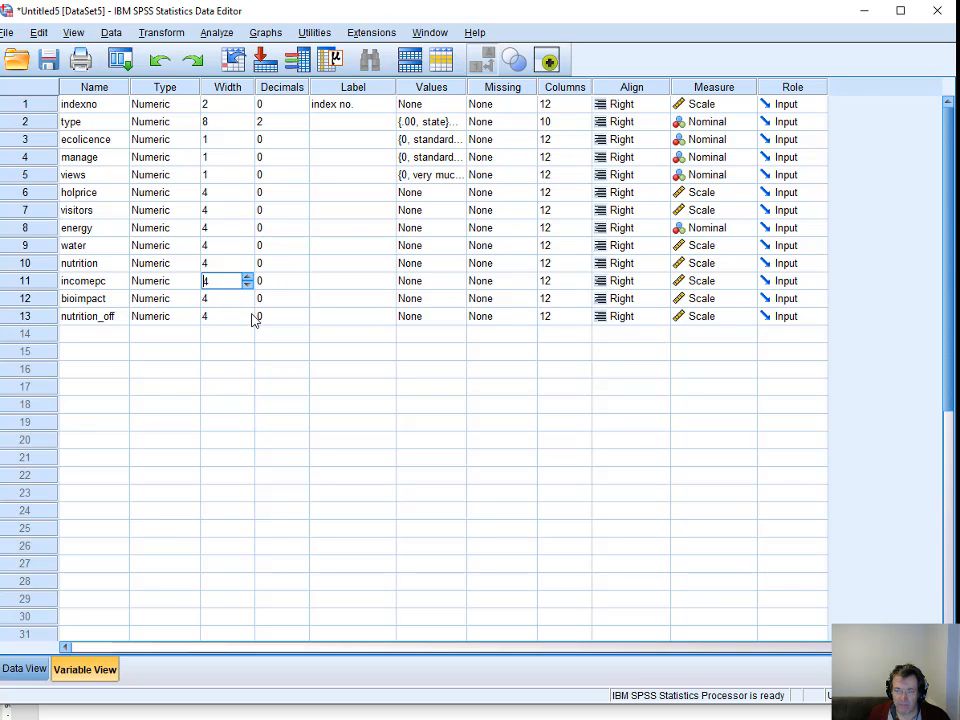
left_click(250, 314)
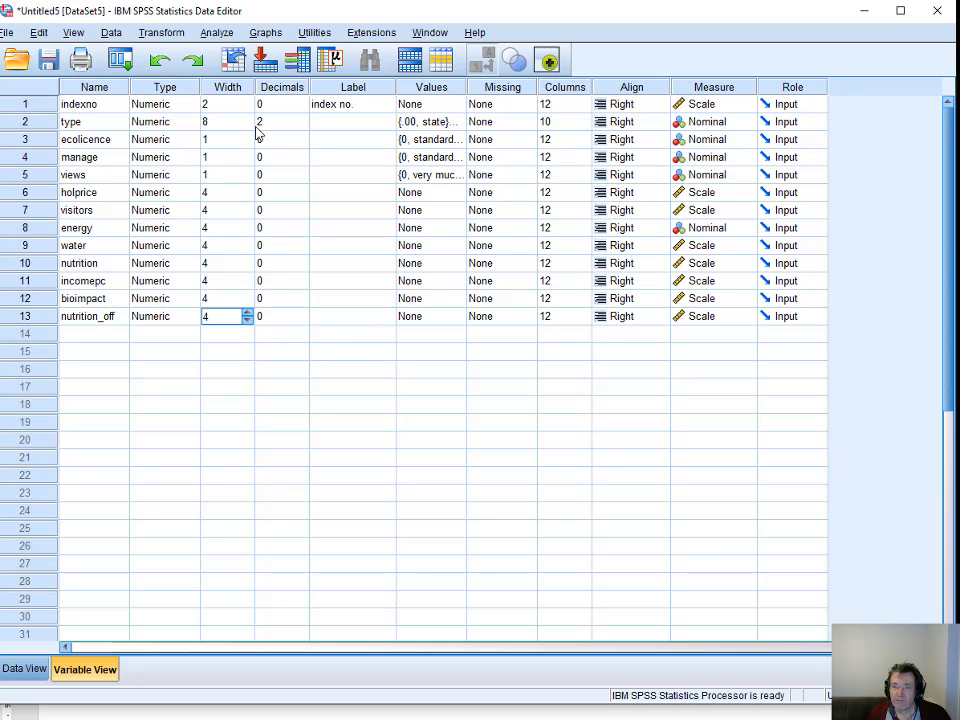
Examine the reformatted bioimpact column and the energy values down the cases in the data.
left_click(24, 668)
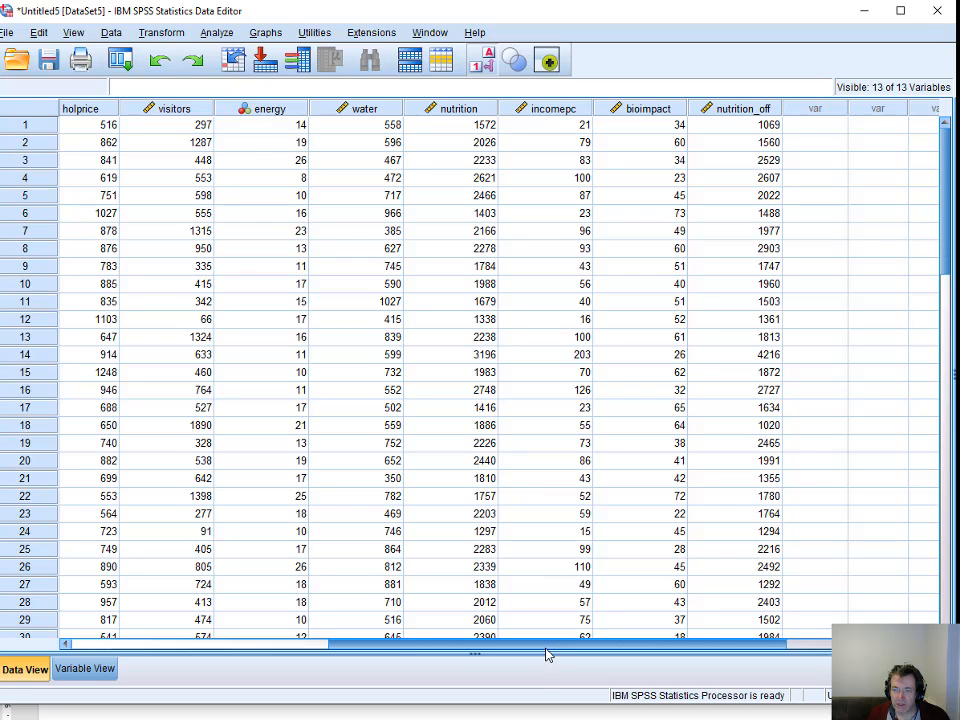
left_click_drag(546, 648, 491, 651)
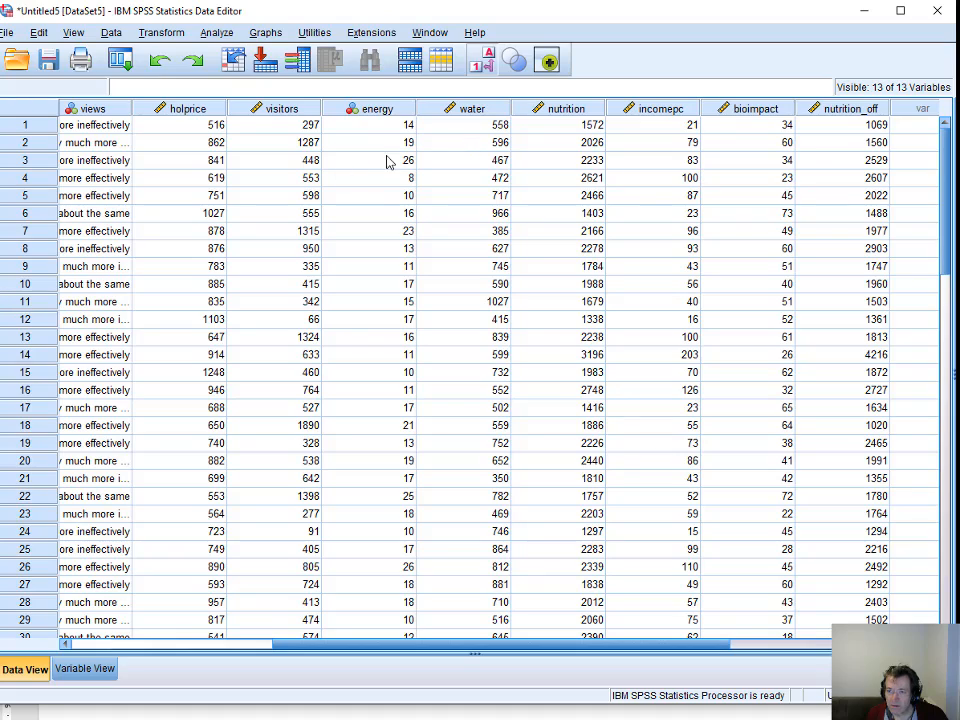
scroll(405, 470, "down", 3)
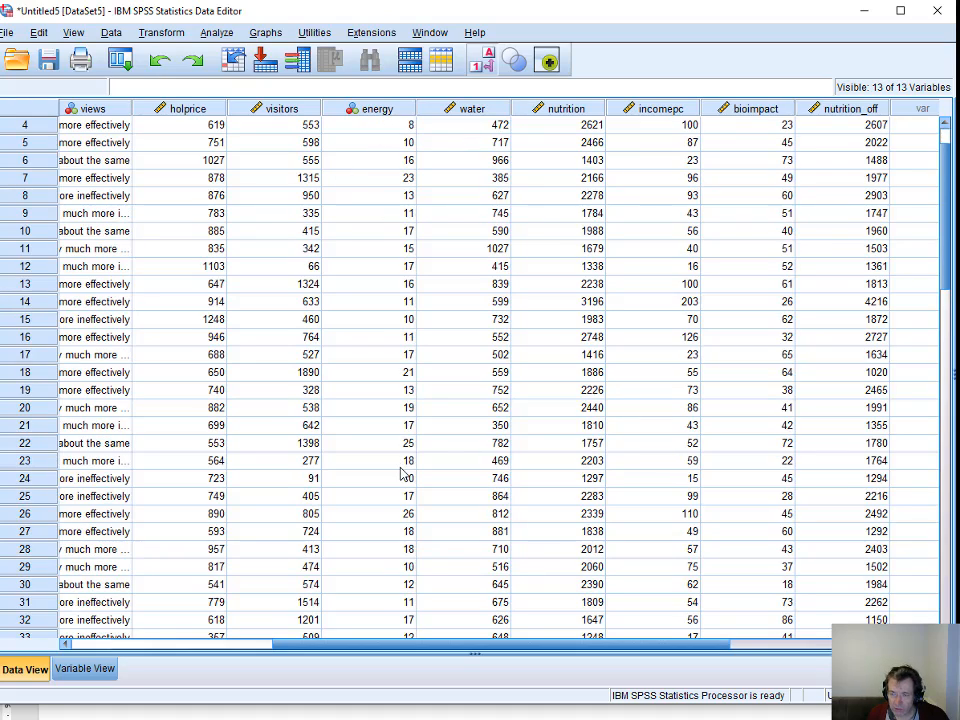
scroll(401, 474, "down", 8)
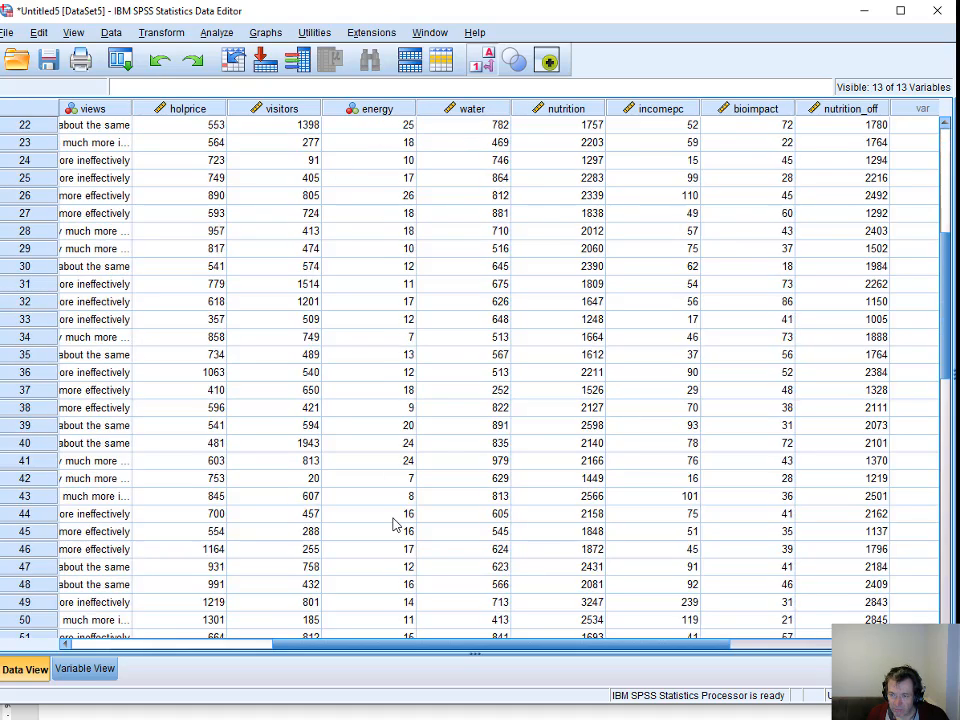
scroll(393, 533, "down", 1)
scroll(393, 533, "up", 12)
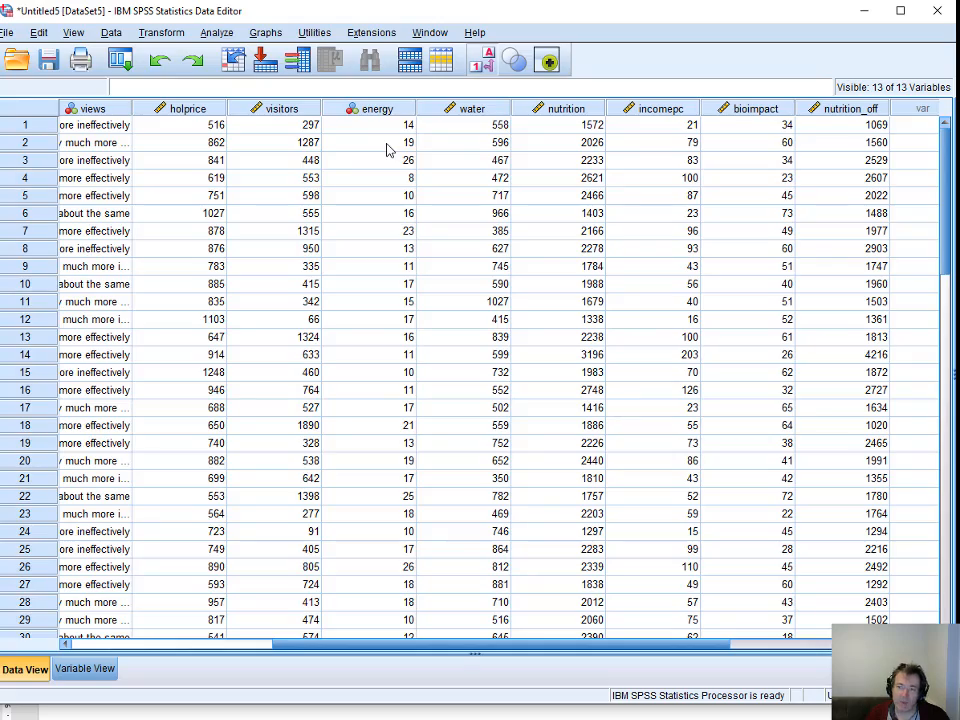
scroll(388, 149, "down", 9)
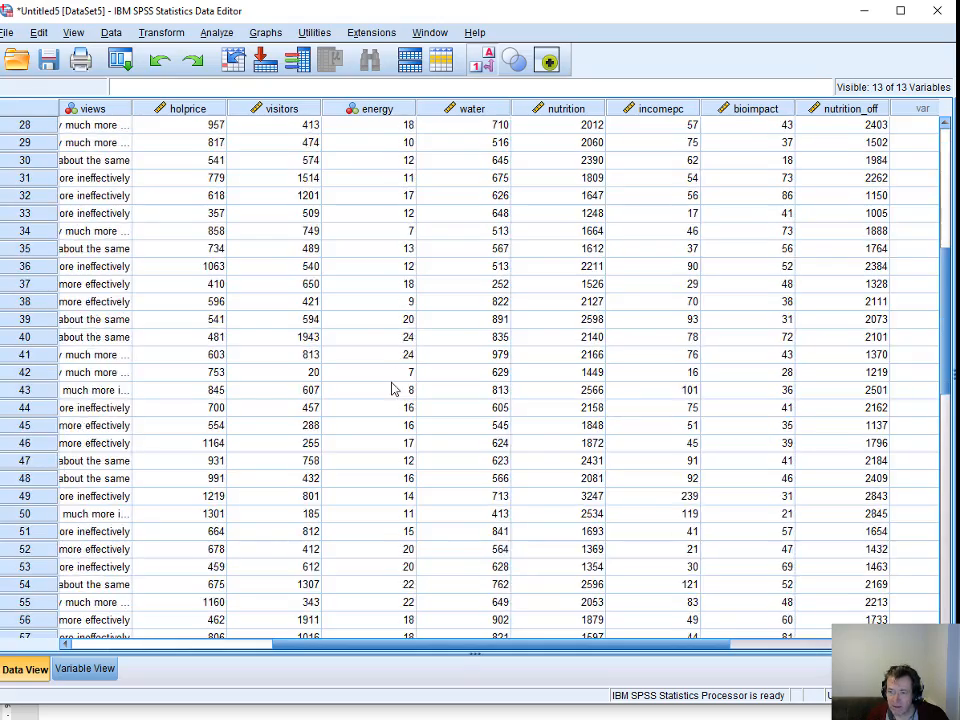
scroll(395, 389, "down", 3)
scroll(398, 392, "up", 12)
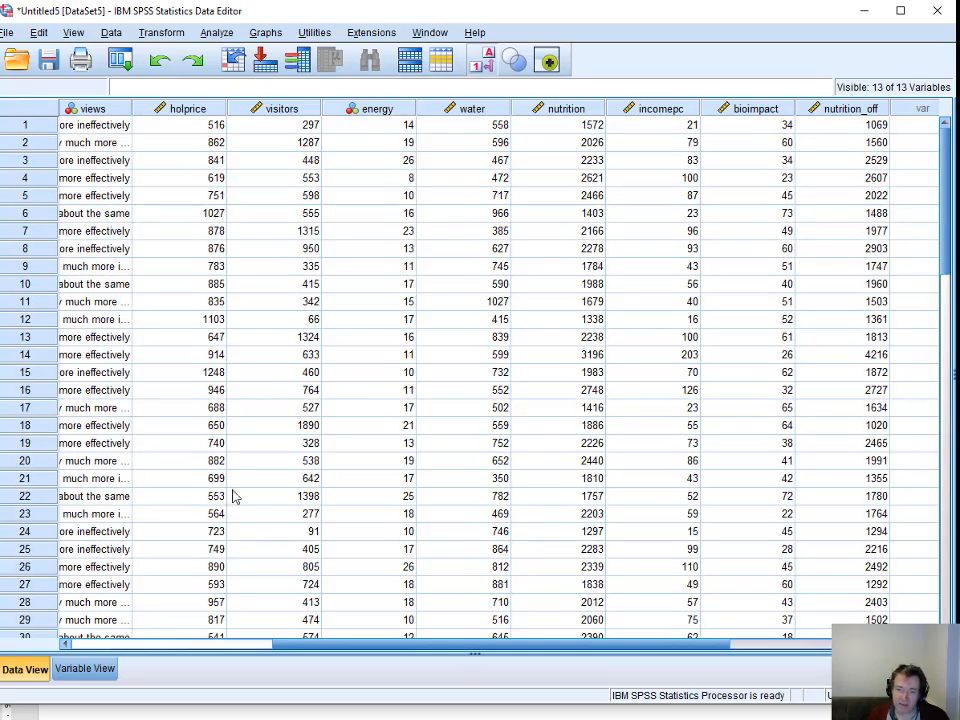
Set the measurement level of energy to Scale and of views to Ordinal.
left_click(88, 670)
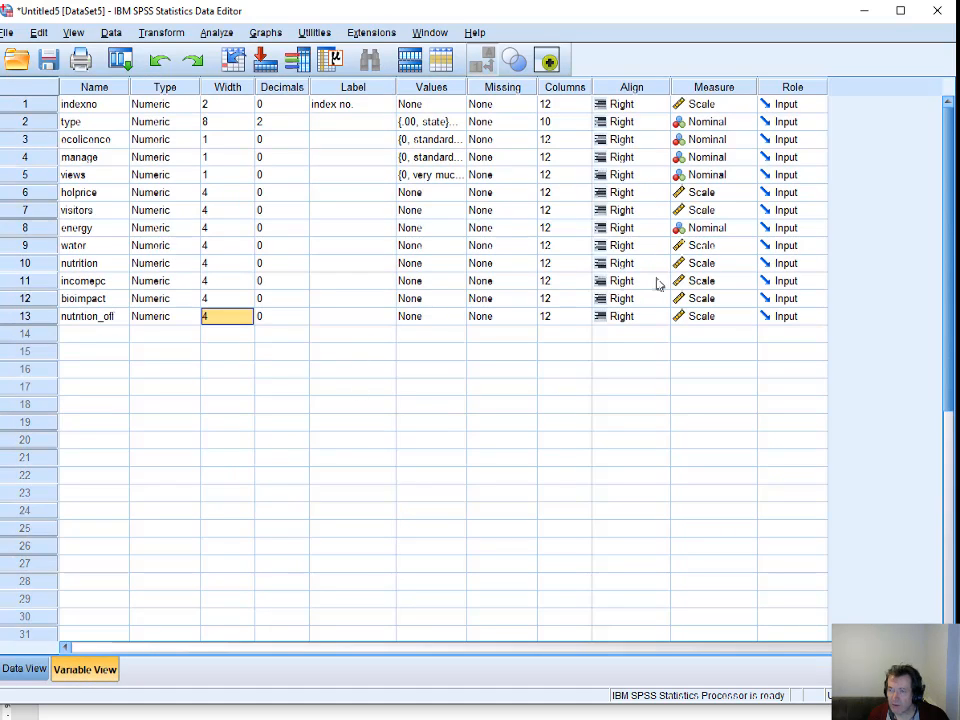
left_click(712, 229)
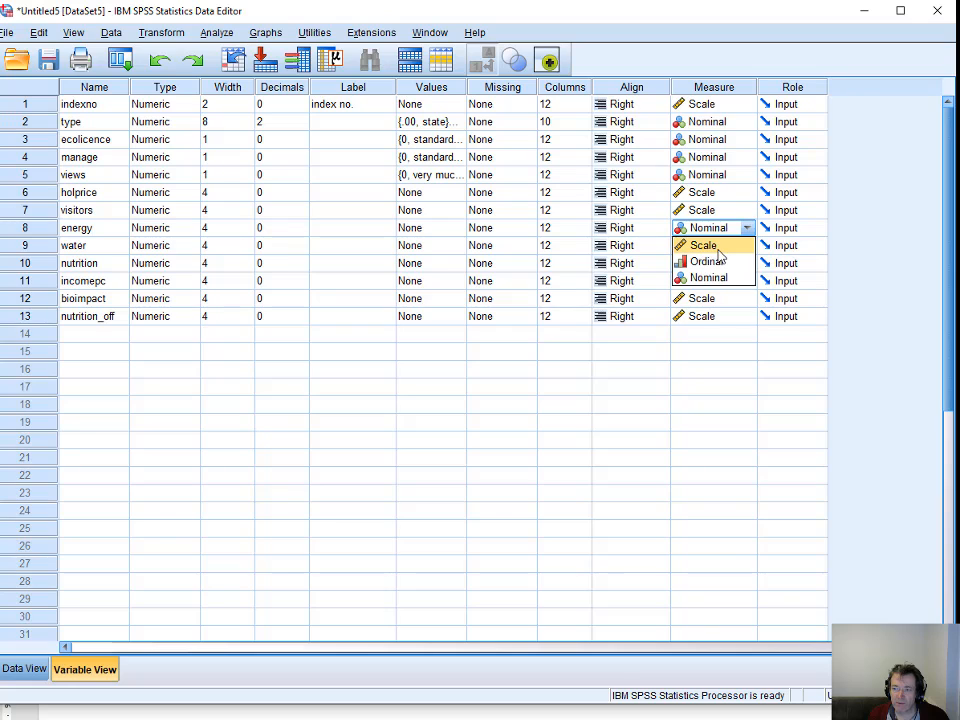
left_click(716, 247)
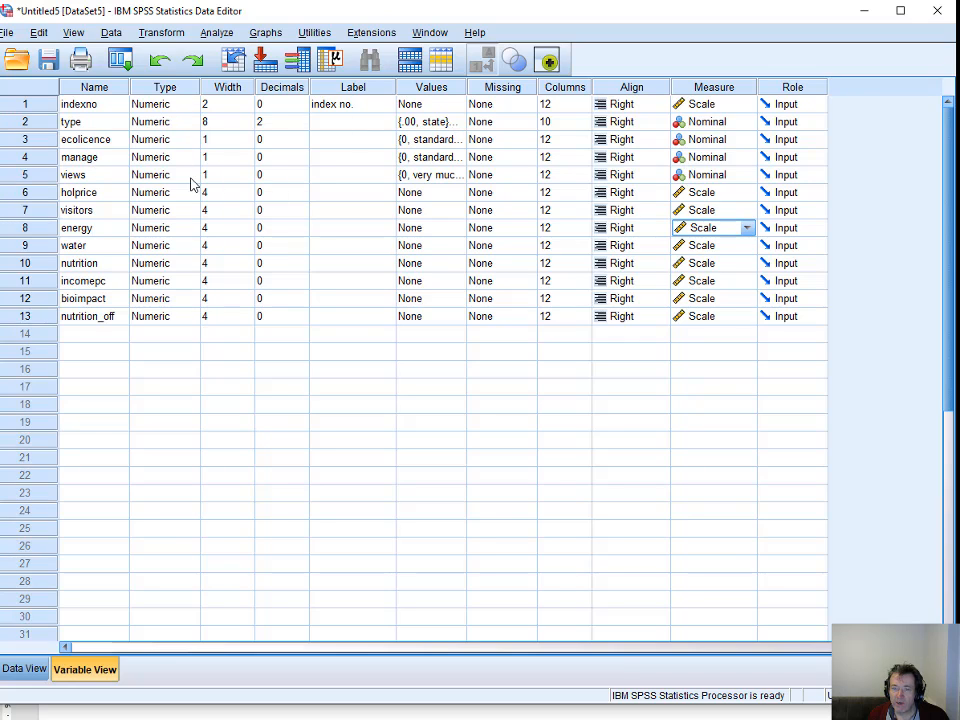
left_click(748, 175)
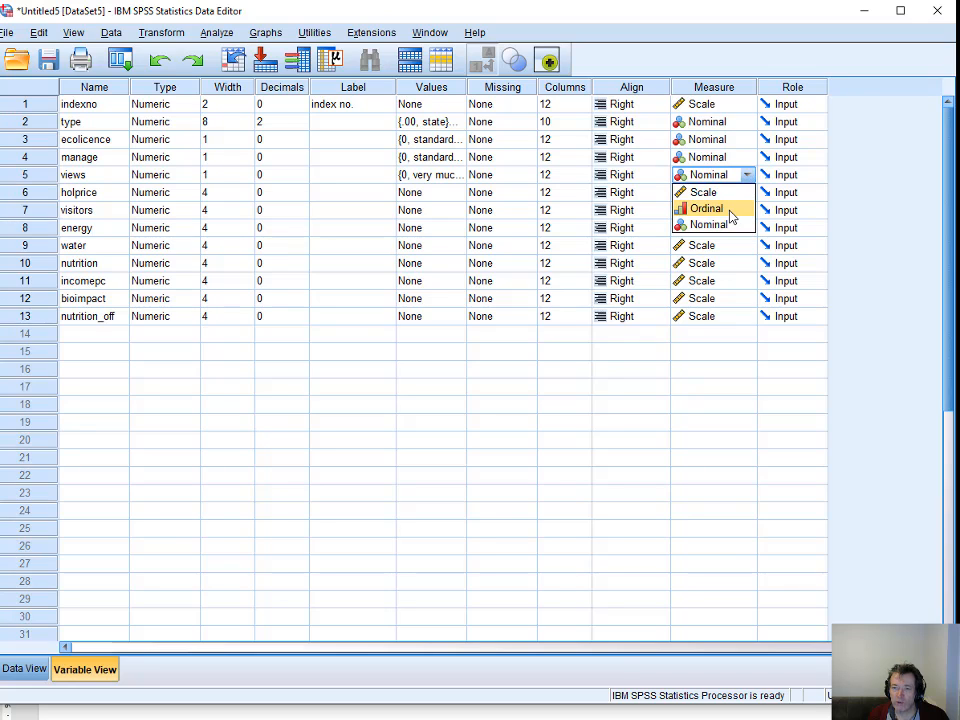
left_click(731, 208)
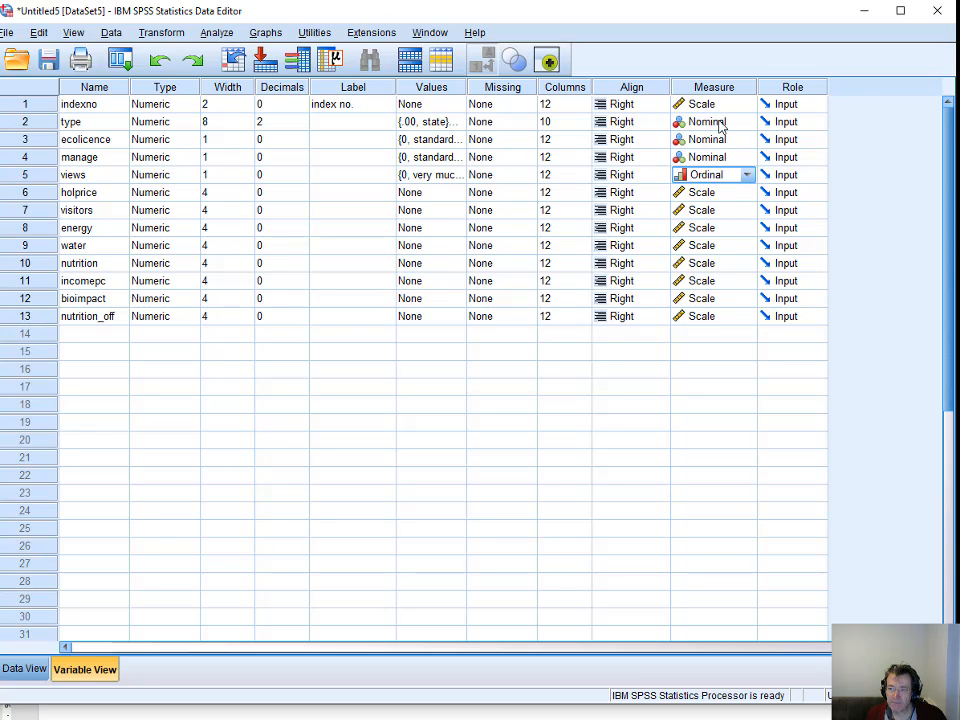
Return to the data cases and switch to the eidg_spss_4.docx instructions in Word.
left_click(100, 105)
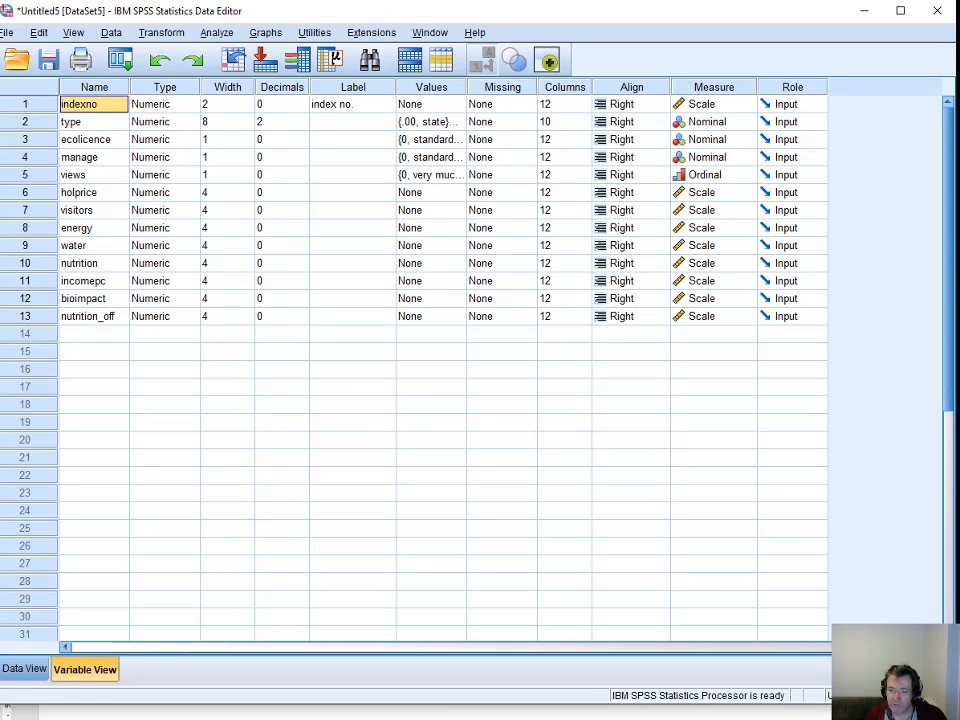
left_click(20, 670)
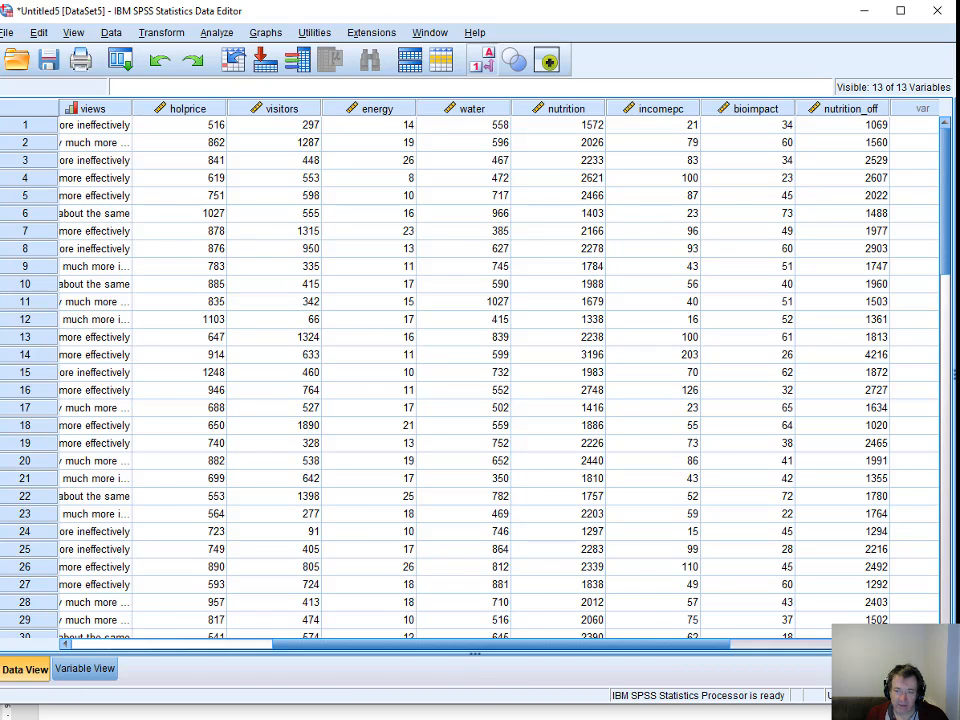
key("alt+Tab")
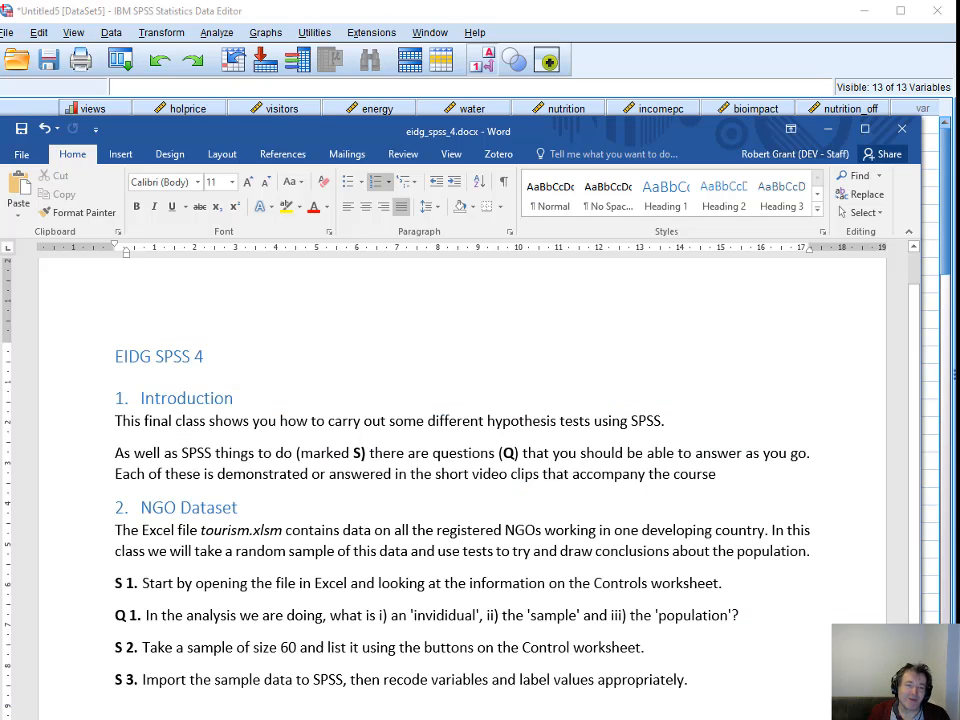